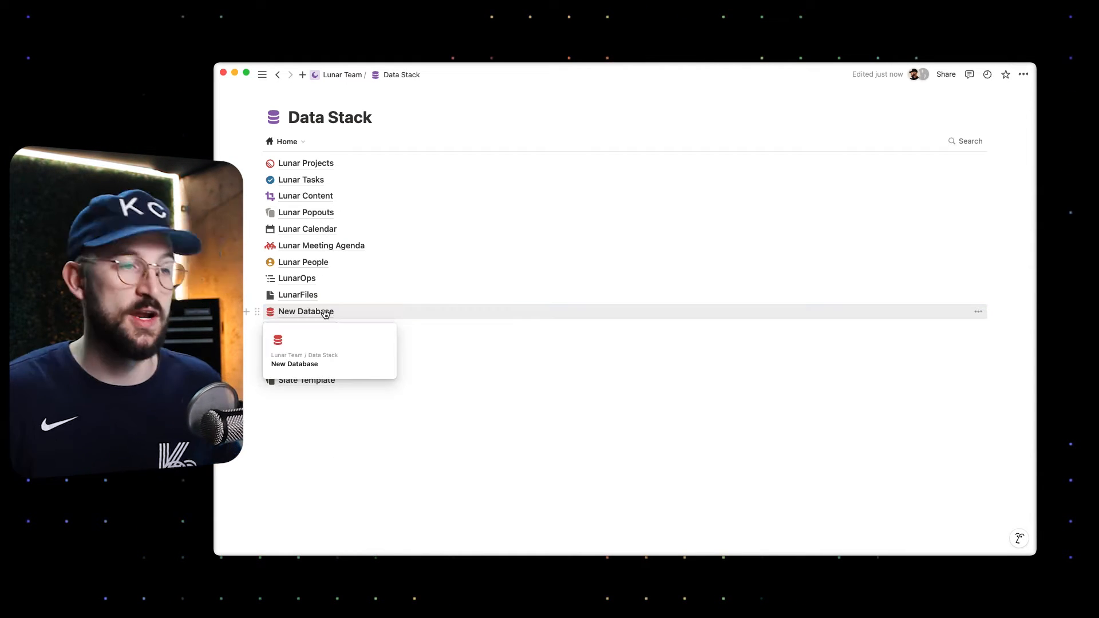
Rename the New Database in the Data Stack as Clients and give it a black heart icon.
{"action": "left_click", "coordinate": [324, 312]}
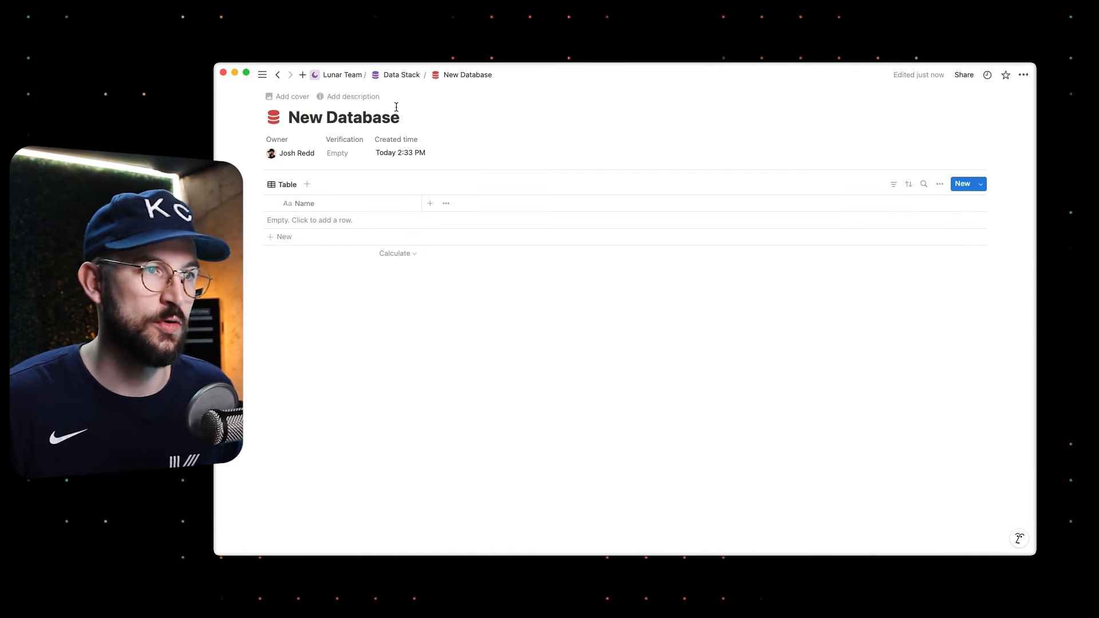
{"action": "triple_click", "coordinate": [300, 118]}
{"action": "type", "text": "Clients"}
{"action": "left_click", "coordinate": [273, 118]}
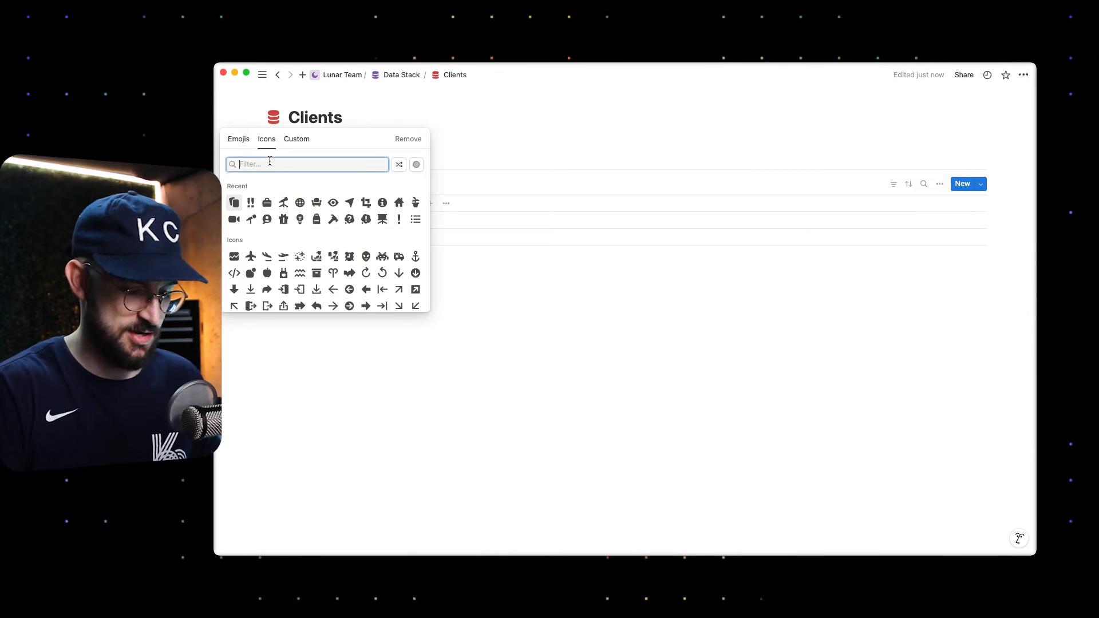
{"action": "type", "text": "heart"}
{"action": "left_click", "coordinate": [235, 186]}
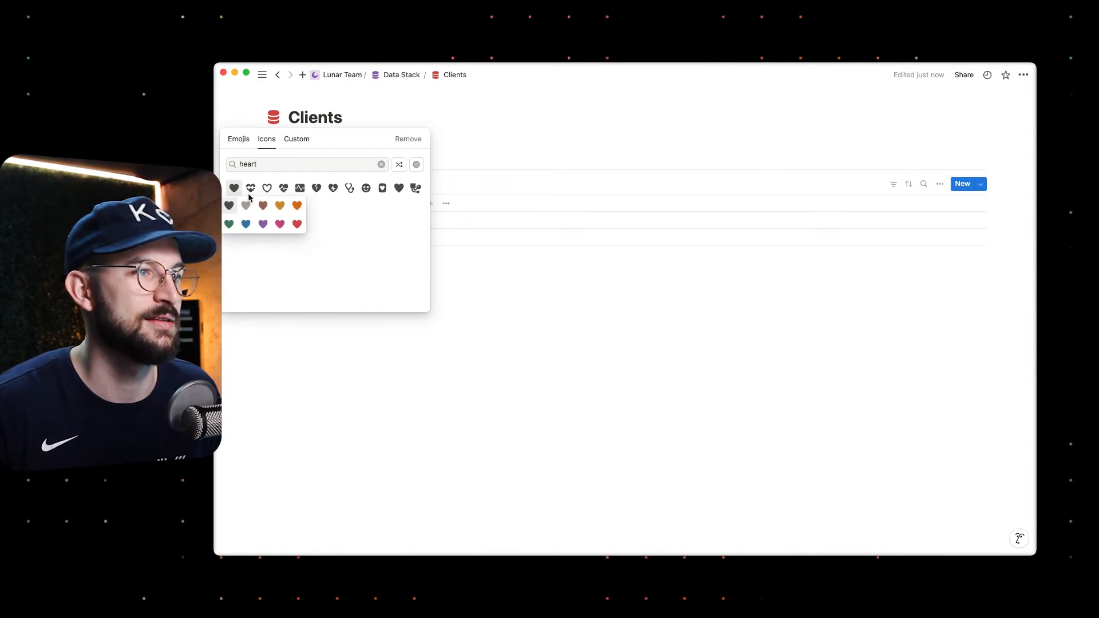
{"action": "left_click", "coordinate": [230, 206]}
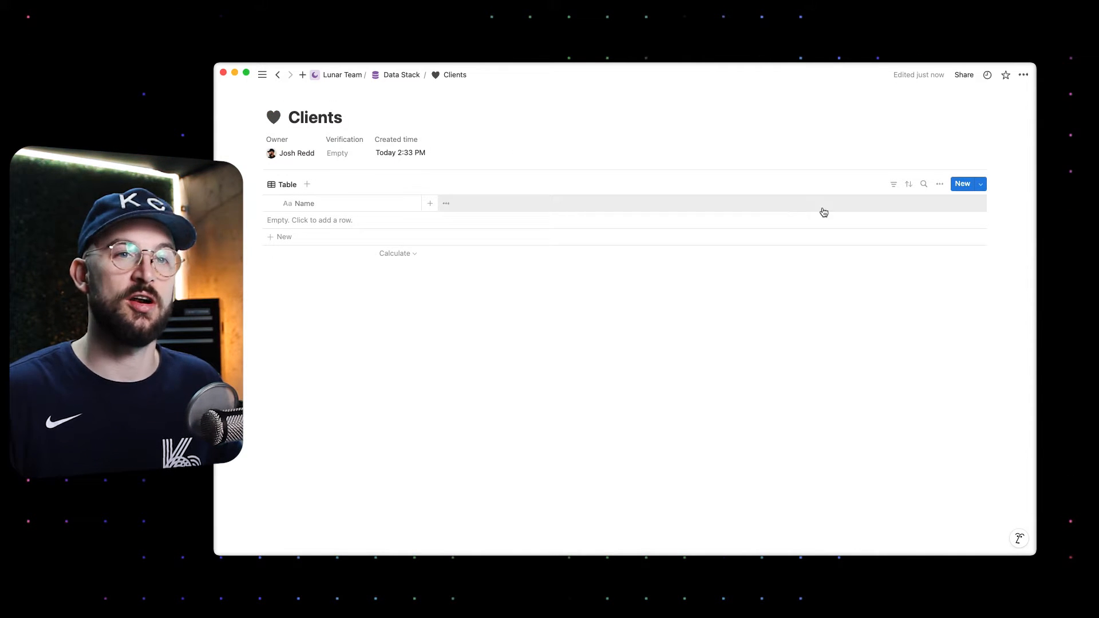
{"action": "left_click", "coordinate": [363, 235]}
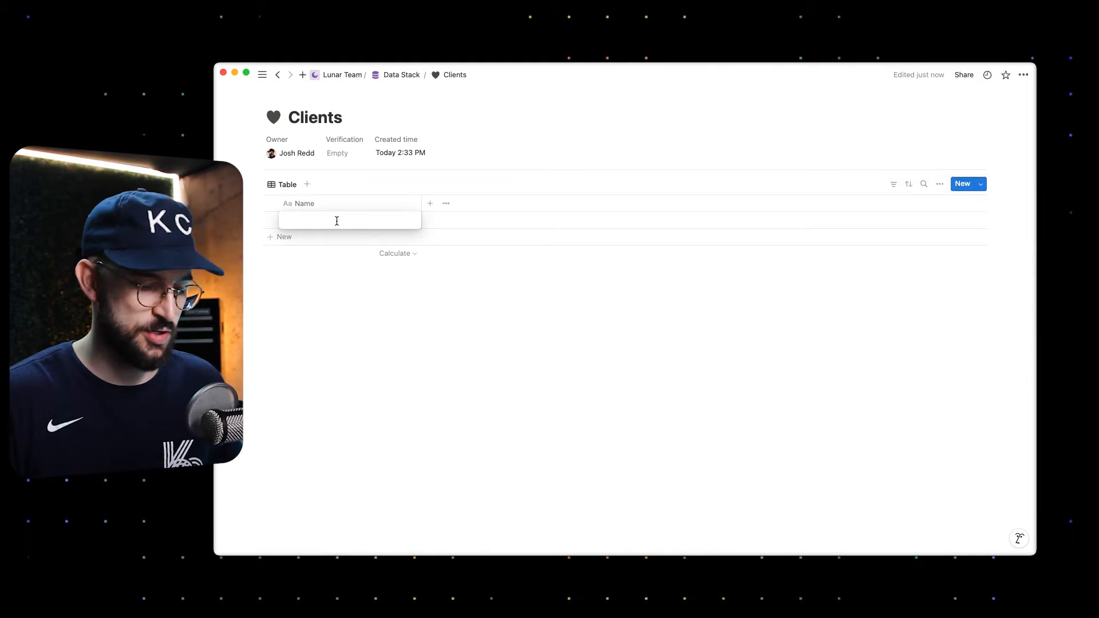
{"action": "left_click", "coordinate": [427, 338]}
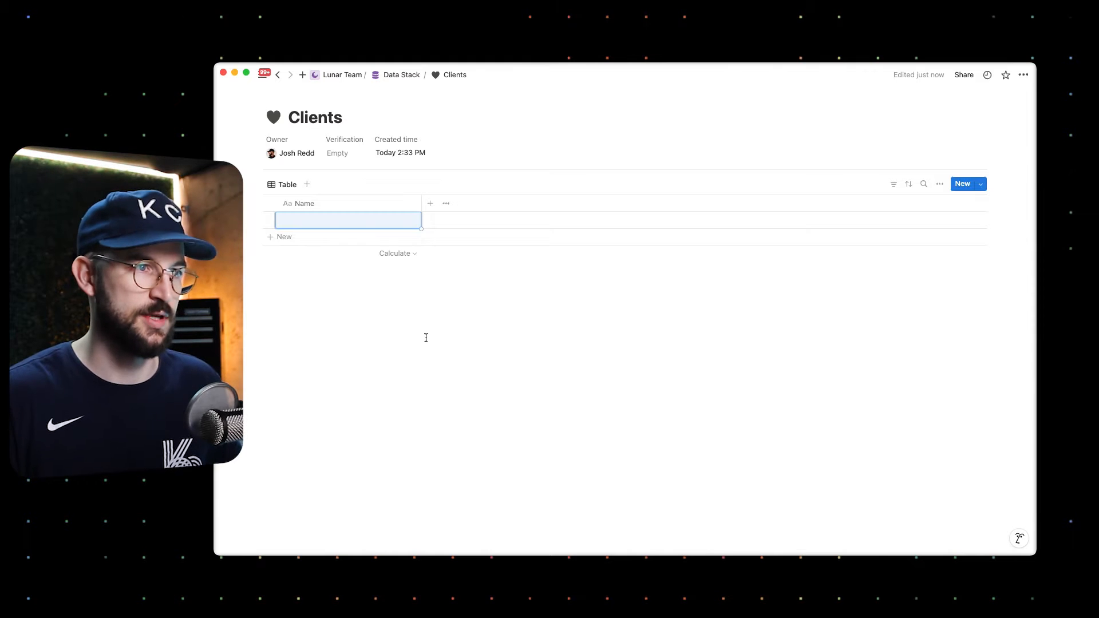
{"action": "left_click", "coordinate": [305, 224]}
{"action": "key", "text": "BackSpace"}
{"action": "key", "text": "BackSpace"}
{"action": "key", "text": "BackSpace"}
{"action": "key", "text": "BackSpace"}
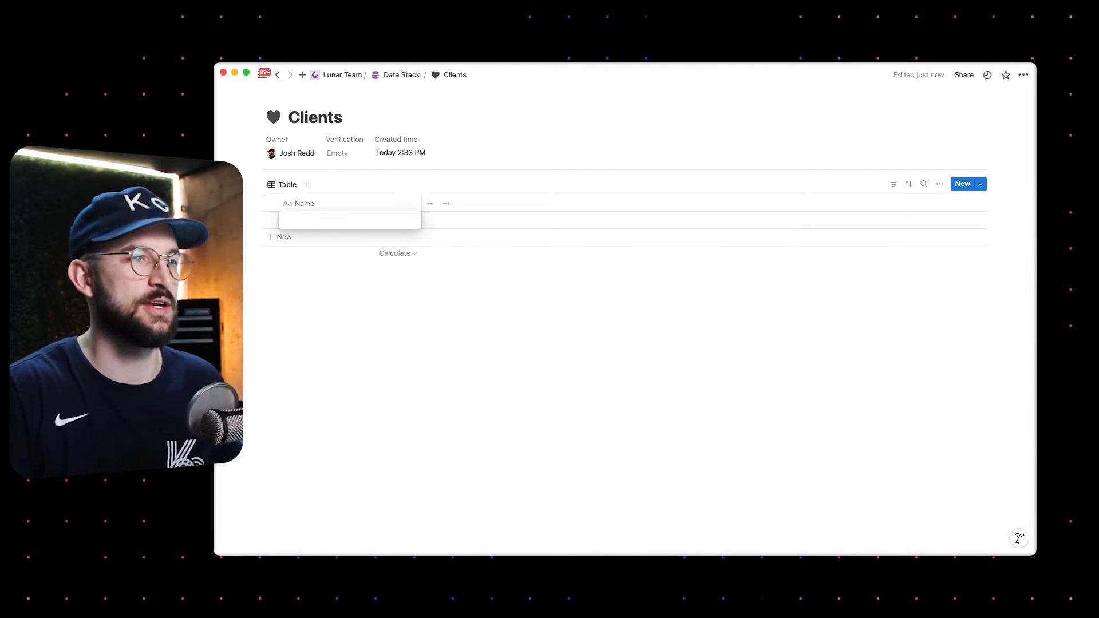
{"action": "left_click", "coordinate": [381, 287]}
Copy the link to the Clients database.
{"action": "left_click", "coordinate": [353, 120]}
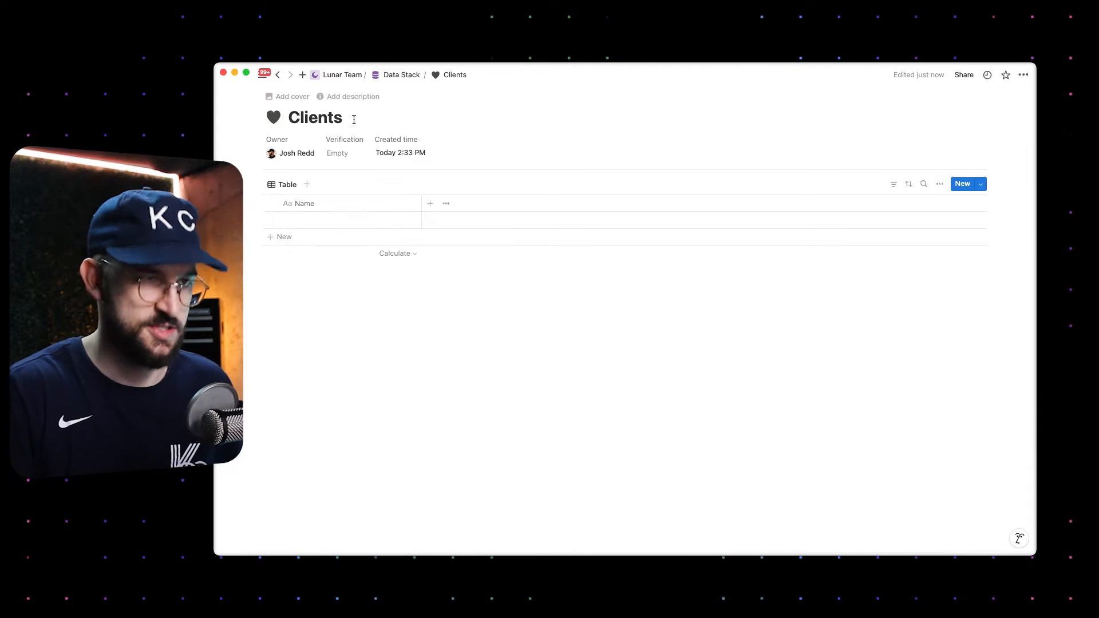
{"action": "left_click", "coordinate": [327, 116]}
{"action": "key", "text": "super+l"}
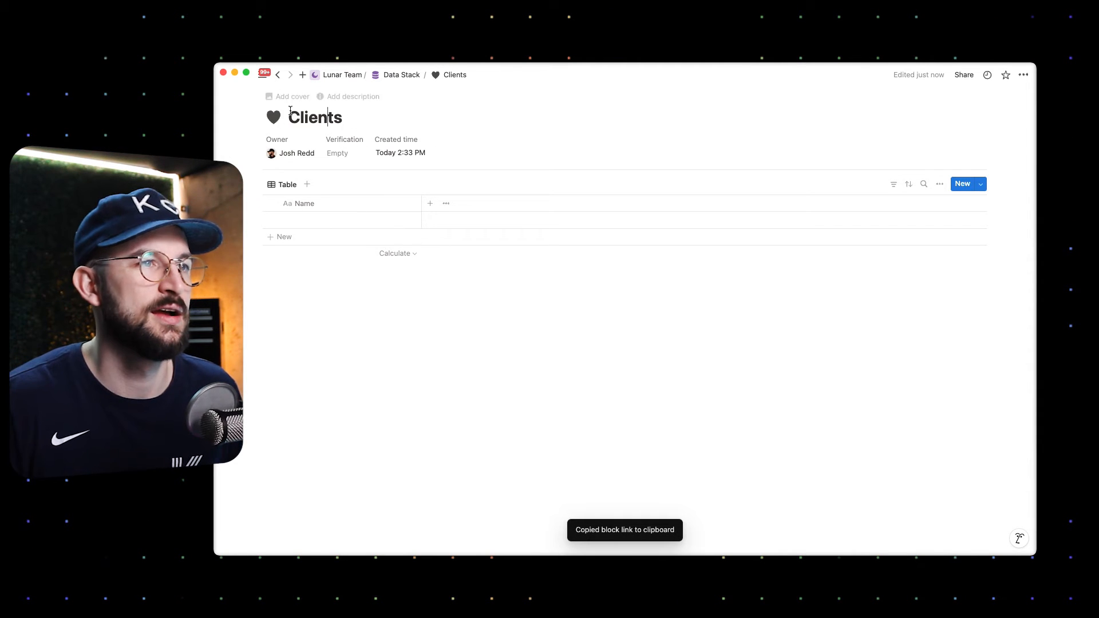
Paste the copied Clients link as a linked database view in the empty space beneath the rocket image on Lunar HQ.
{"action": "left_click", "coordinate": [338, 80]}
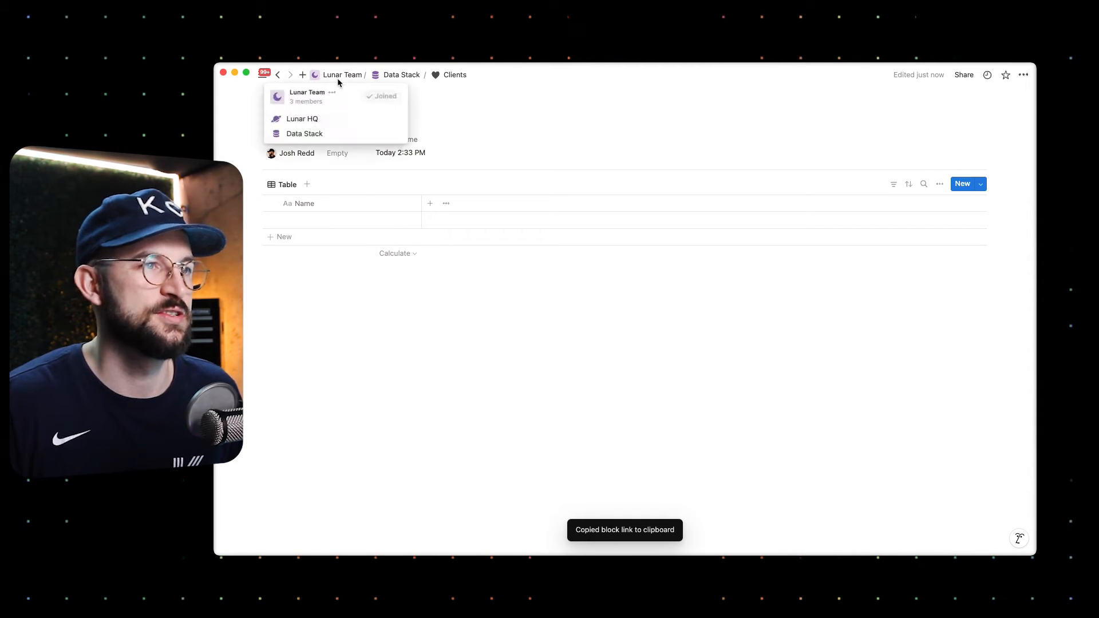
{"action": "left_click", "coordinate": [302, 119]}
{"action": "scroll", "coordinate": [458, 486], "scroll_direction": "down", "scroll_amount": 5}
{"action": "left_click", "coordinate": [435, 405]}
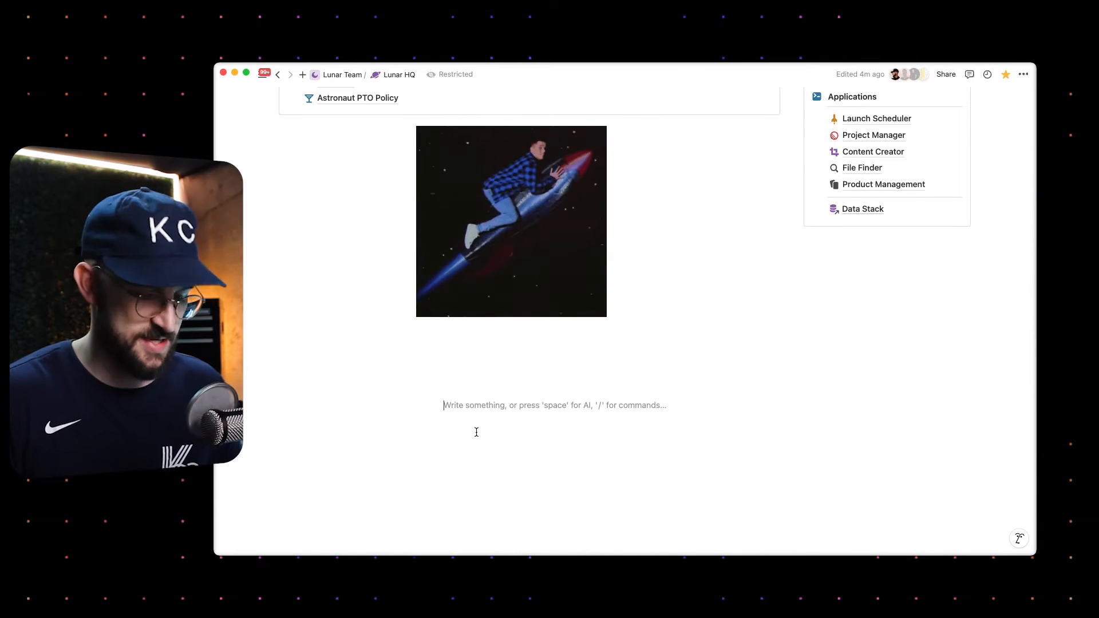
{"action": "key", "text": "super+v"}
{"action": "left_click", "coordinate": [677, 435]}
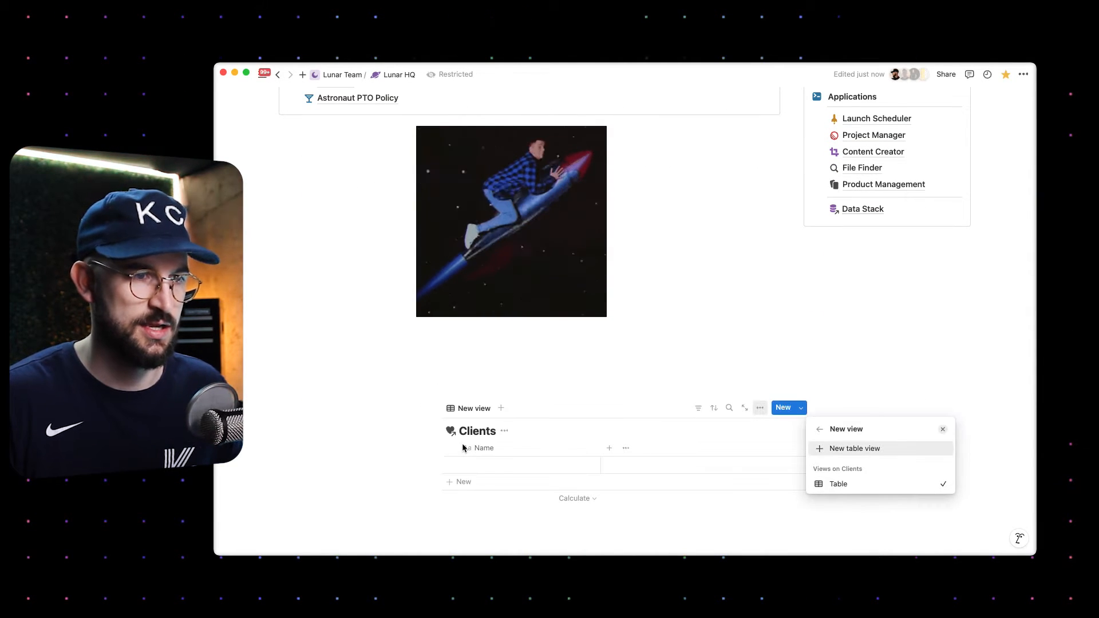
{"action": "left_click", "coordinate": [486, 517]}
{"action": "scroll", "coordinate": [479, 444], "scroll_direction": "down", "scroll_amount": 2}
Ask the AI below the Clients view for 5 example clients for a space agency that helps them develop space travel technology and logistics.
{"action": "left_click", "coordinate": [479, 443]}
{"action": "key", "text": "space"}
{"action": "type", "text": "give me 5 examples o"}
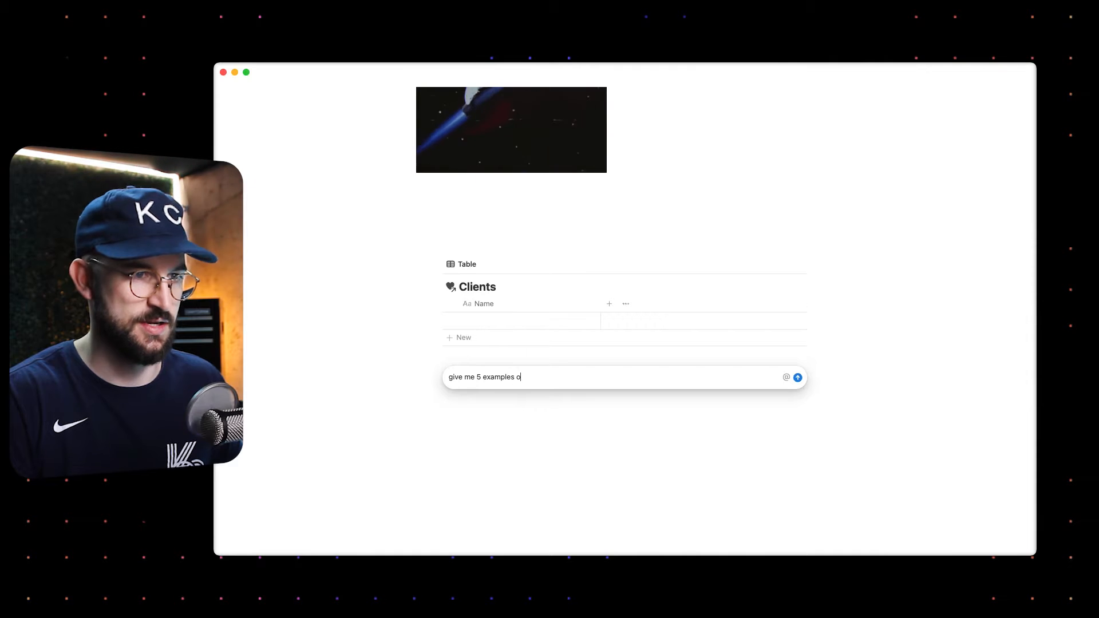
{"action": "type", "text": "f clients for a space agency that helps them develop space travel technology and logistics"}
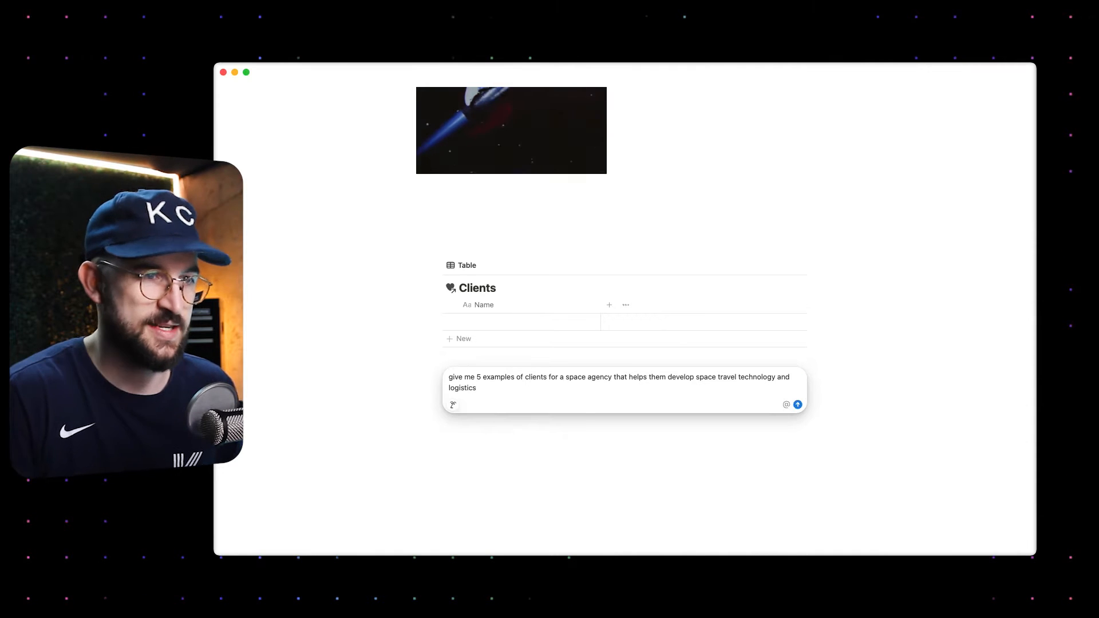
{"action": "key", "text": "Return"}
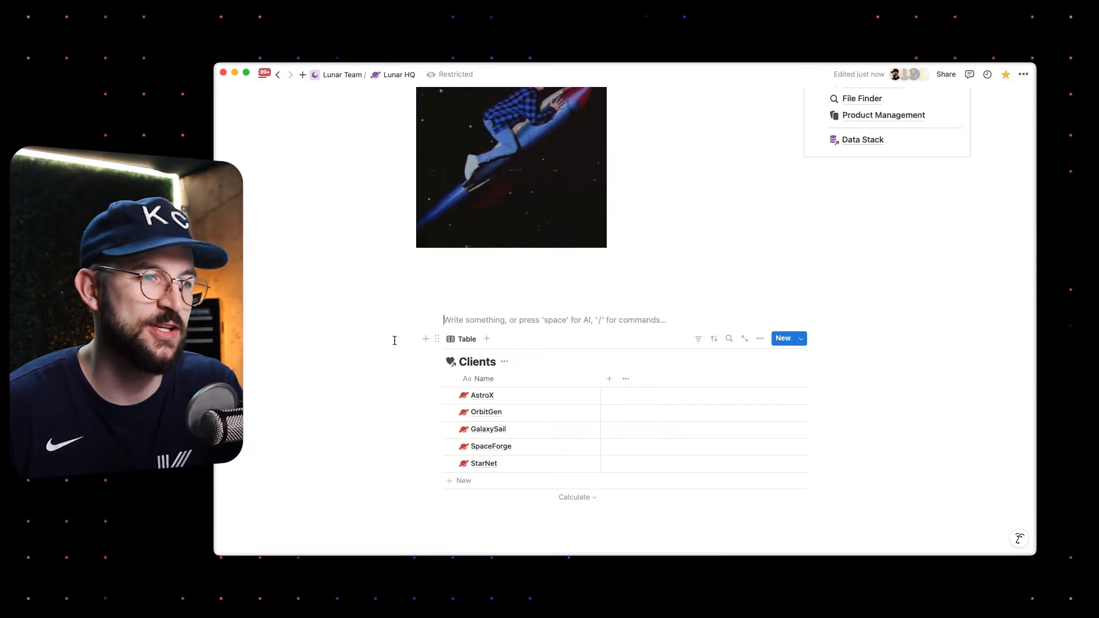
Delete the linked Clients view from Lunar HQ and open the original Clients database in the Data Stack.
{"action": "left_click", "coordinate": [436, 338]}
{"action": "key", "text": "Delete"}
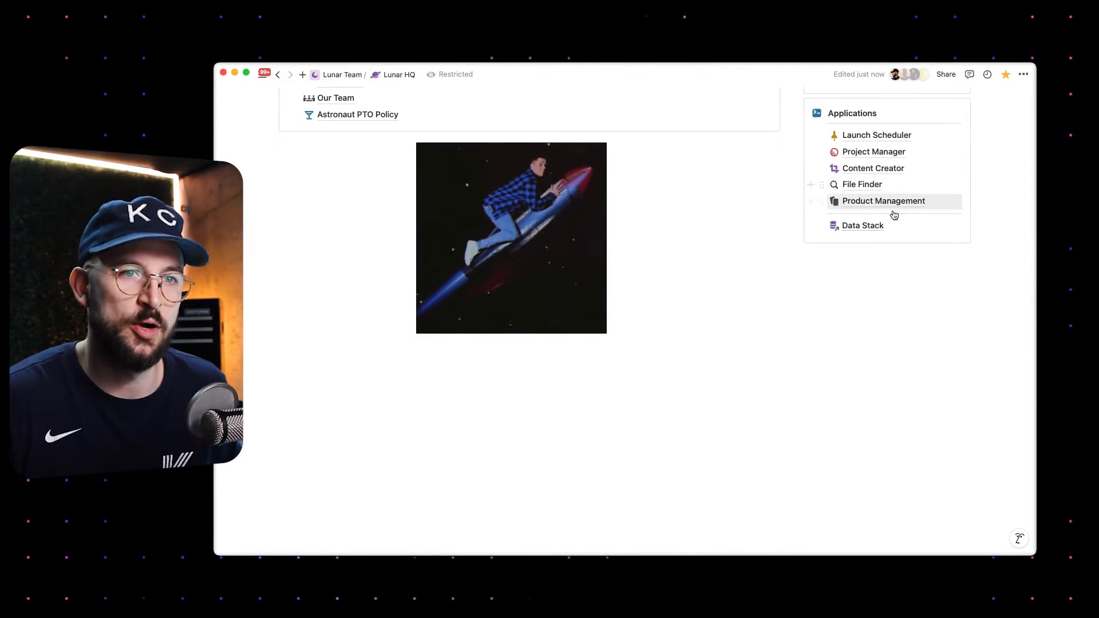
{"action": "left_click", "coordinate": [858, 225]}
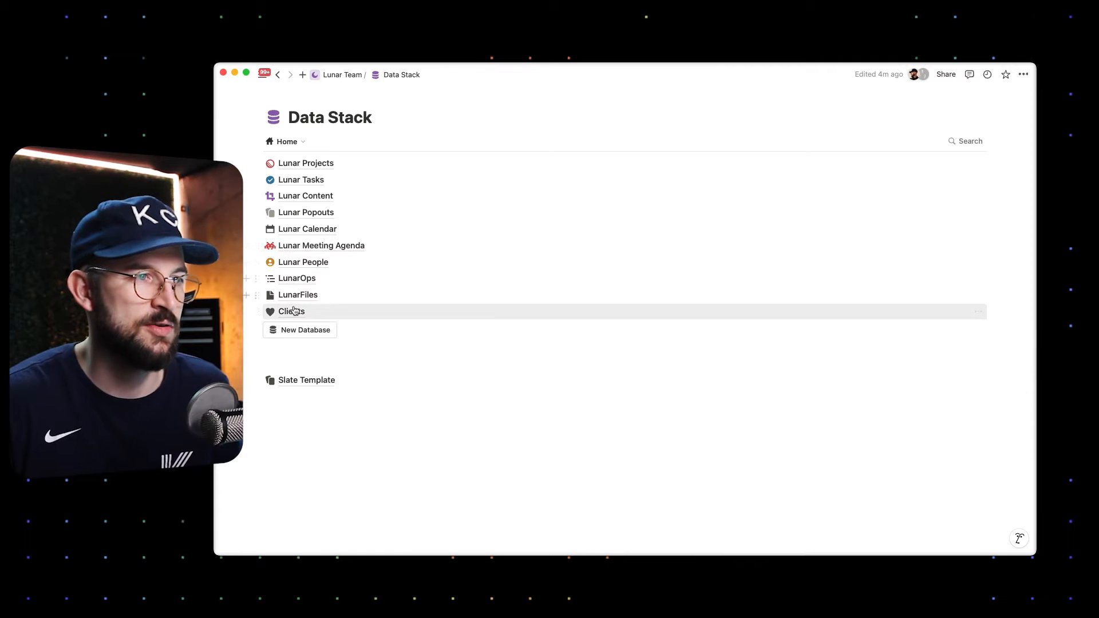
{"action": "left_click", "coordinate": [294, 311]}
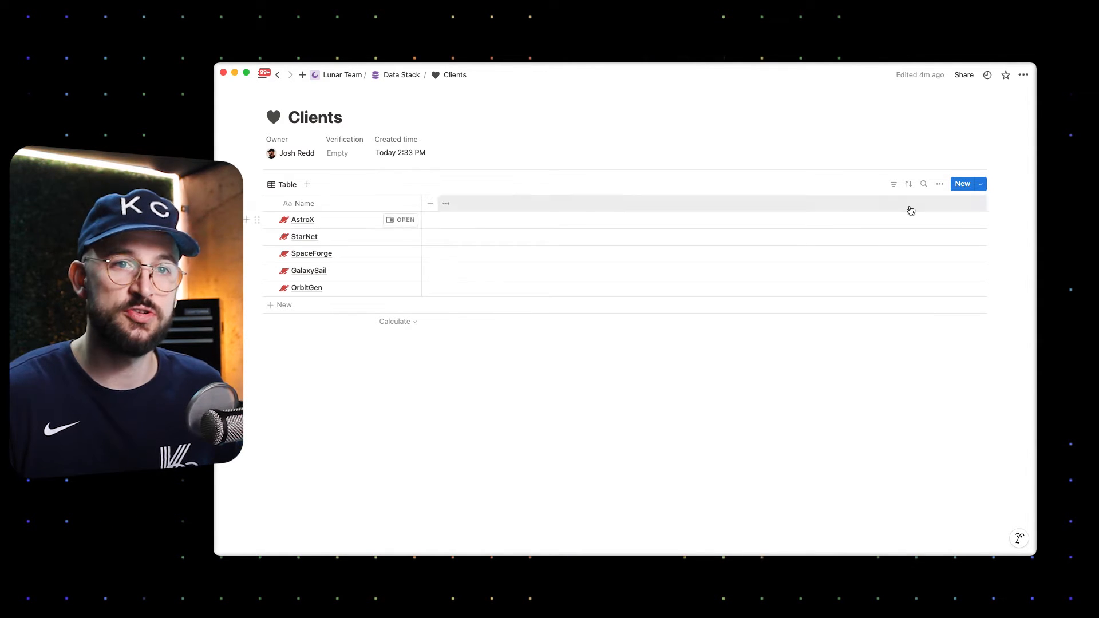
Create a new template named New Client in the Clients database and open it as a full page.
{"action": "left_click", "coordinate": [981, 188]}
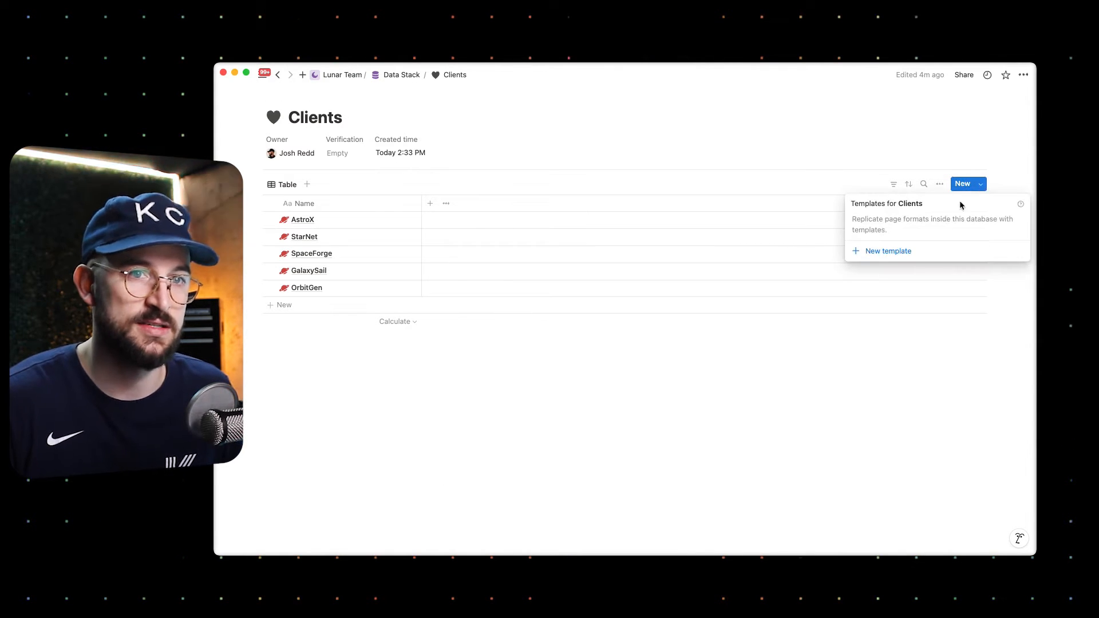
{"action": "left_click", "coordinate": [930, 248]}
{"action": "type", "text": "New Client"}
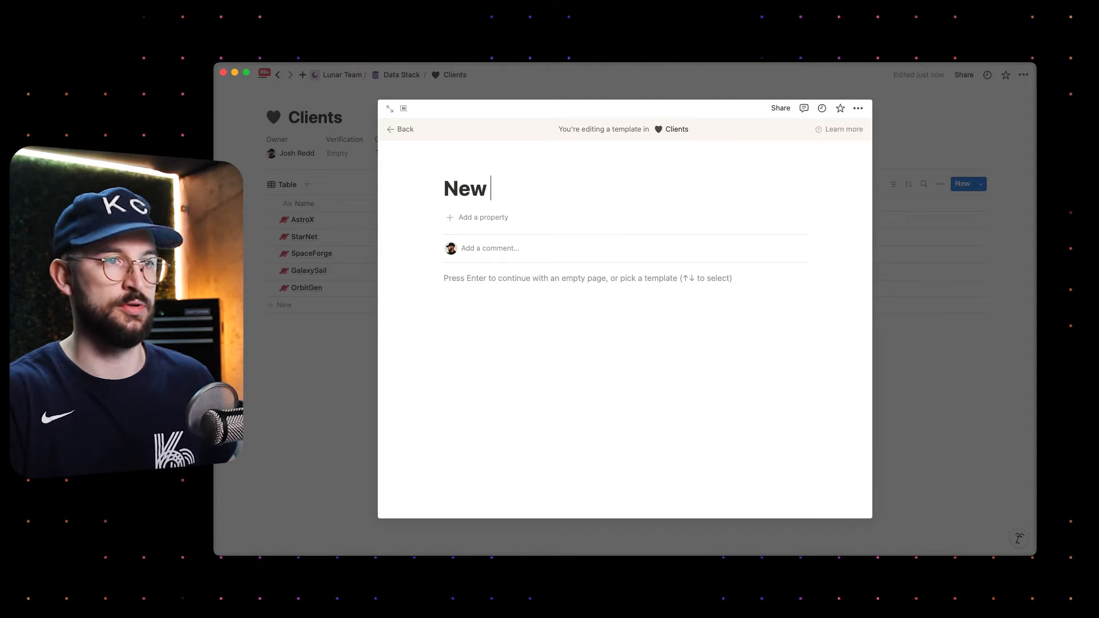
{"action": "left_click", "coordinate": [533, 286]}
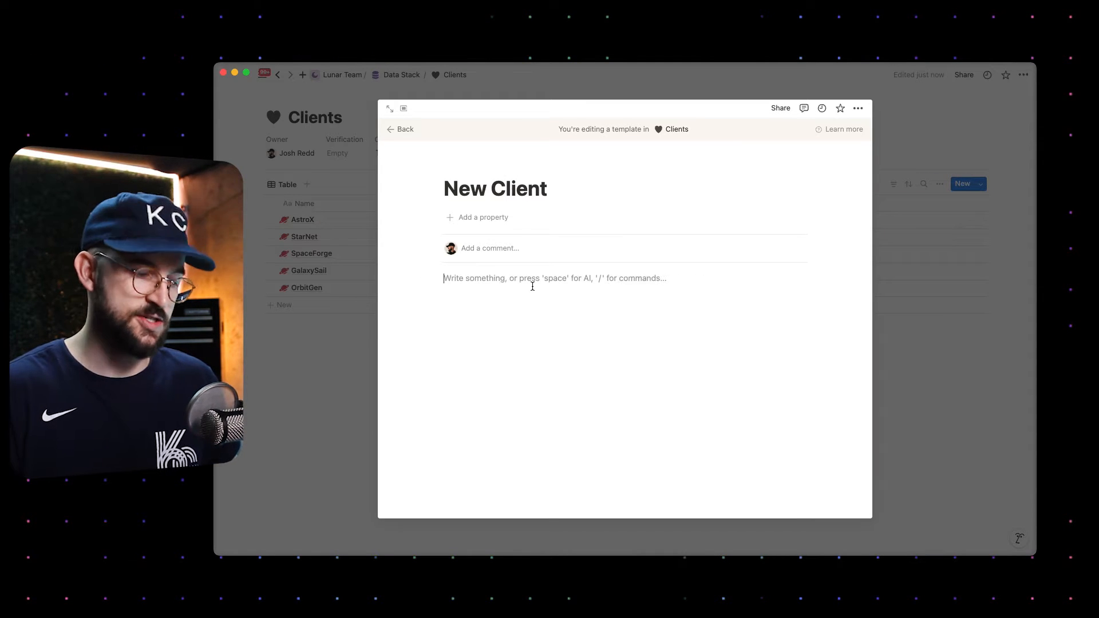
{"action": "key", "text": "super+Return"}
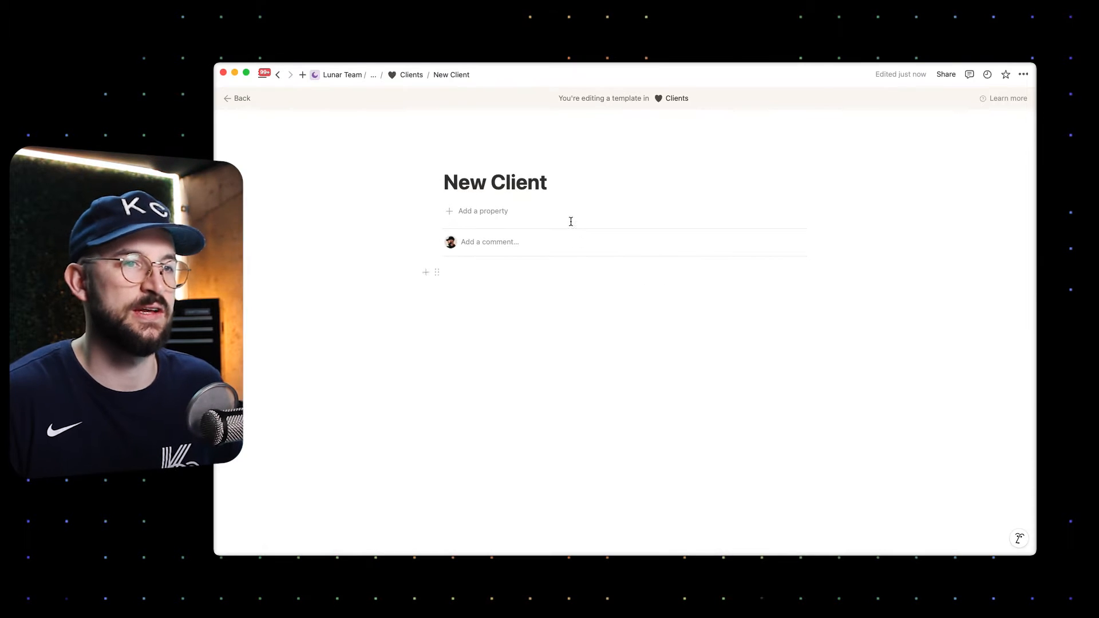
Give the New Client template a red ringed planet icon.
{"action": "left_click", "coordinate": [504, 194]}
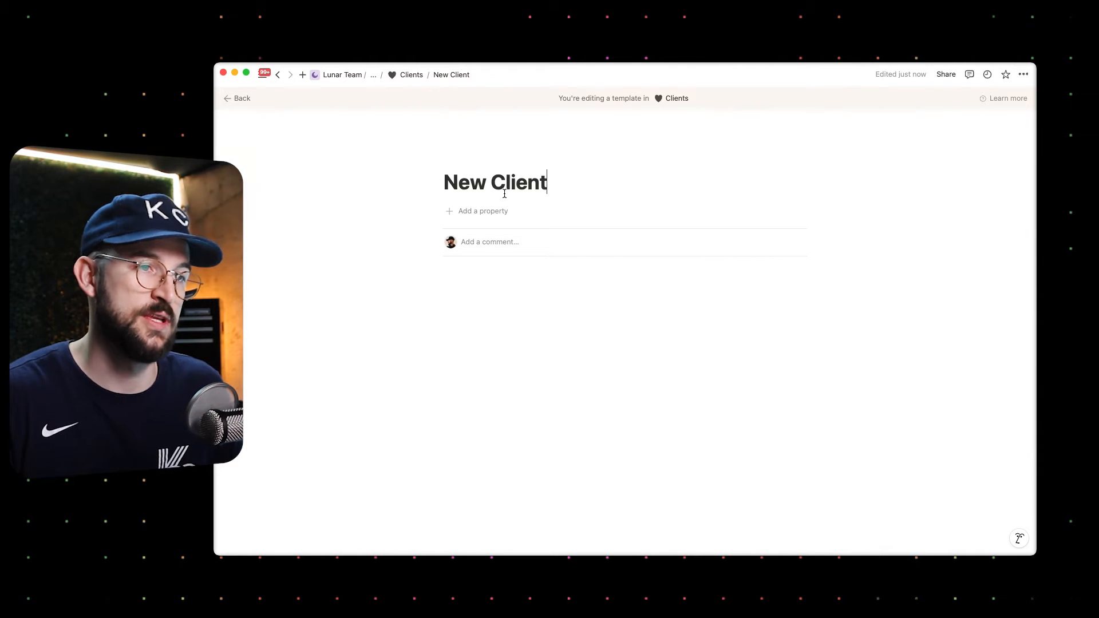
{"action": "left_click", "coordinate": [456, 158]}
{"action": "left_click", "coordinate": [402, 217]}
{"action": "mouse_move", "coordinate": [374, 277]}
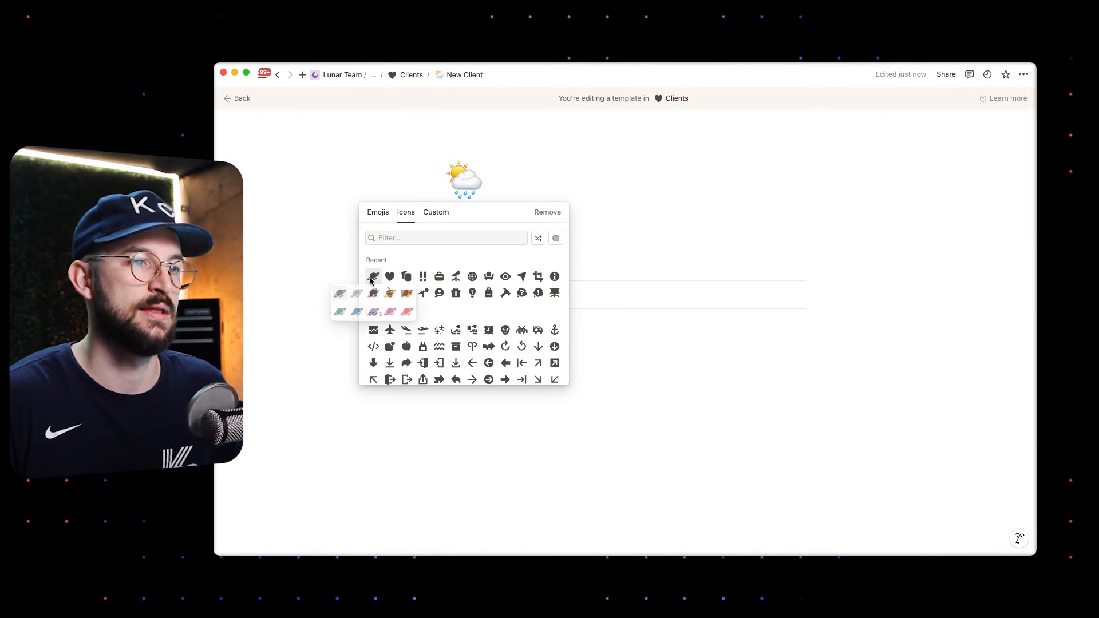
{"action": "left_click", "coordinate": [409, 313]}
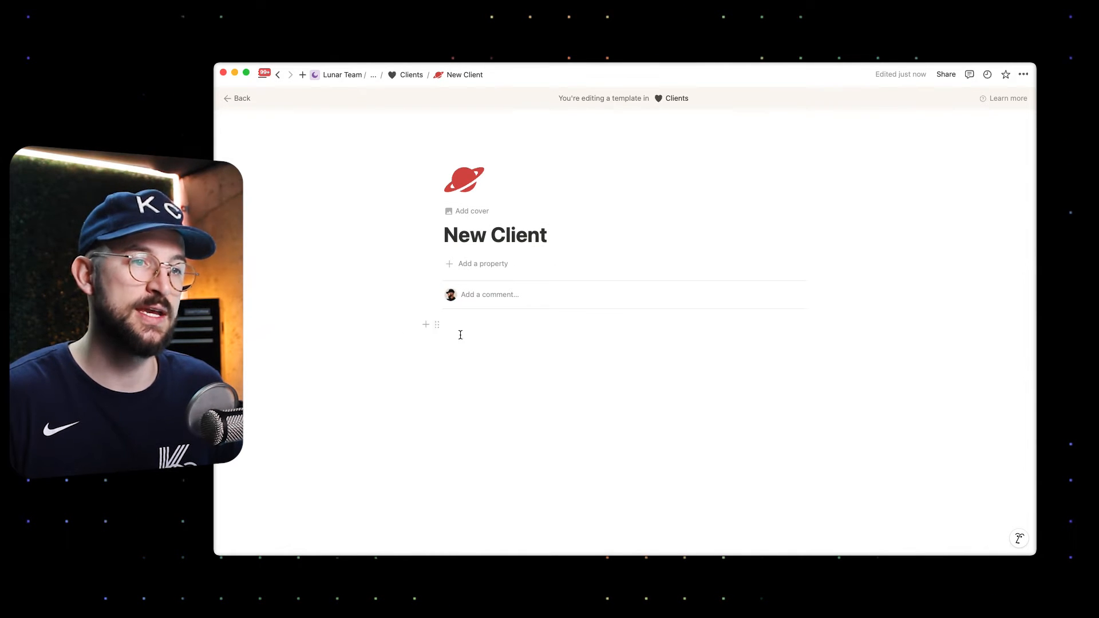
{"action": "left_click", "coordinate": [496, 347]}
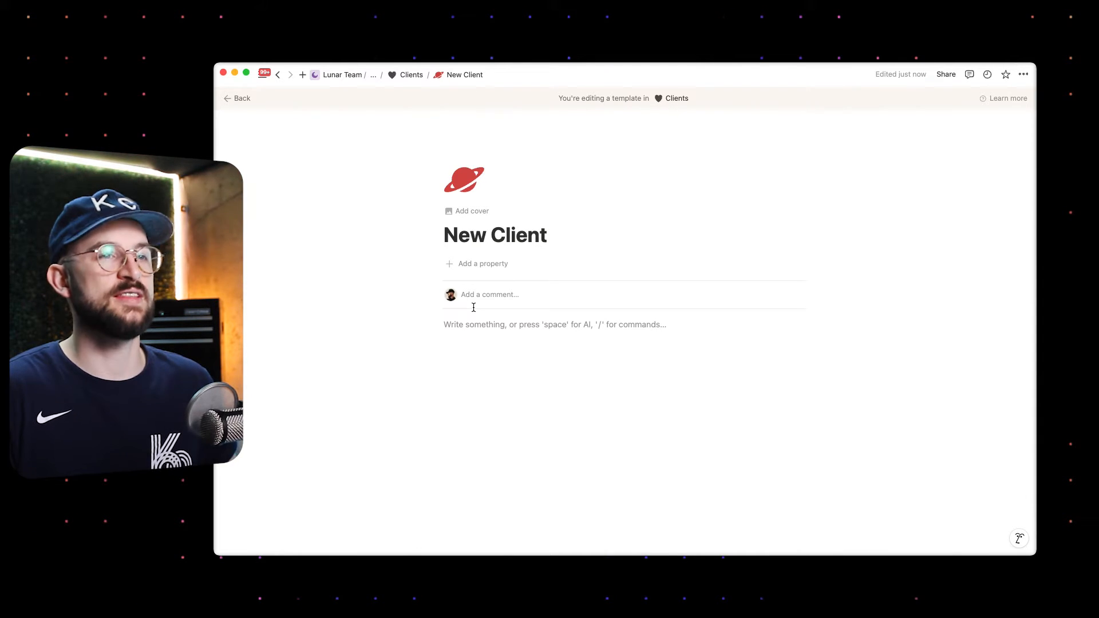
Add a Number property named Deal Value to the New Client template.
{"action": "left_click", "coordinate": [491, 264]}
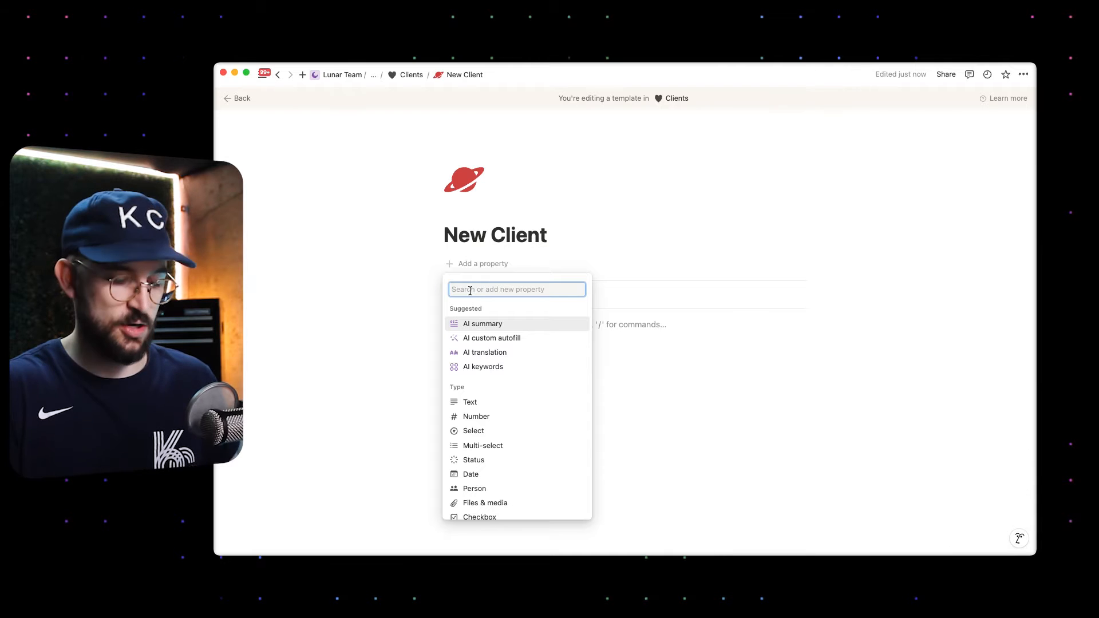
{"action": "type", "text": "number"}
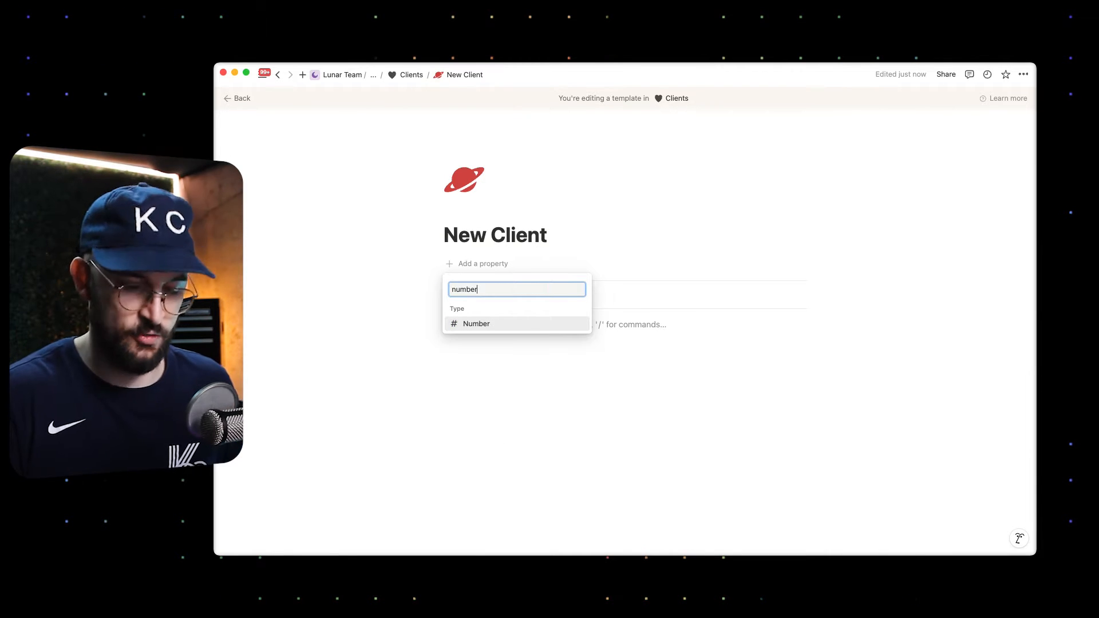
{"action": "key", "text": "Return"}
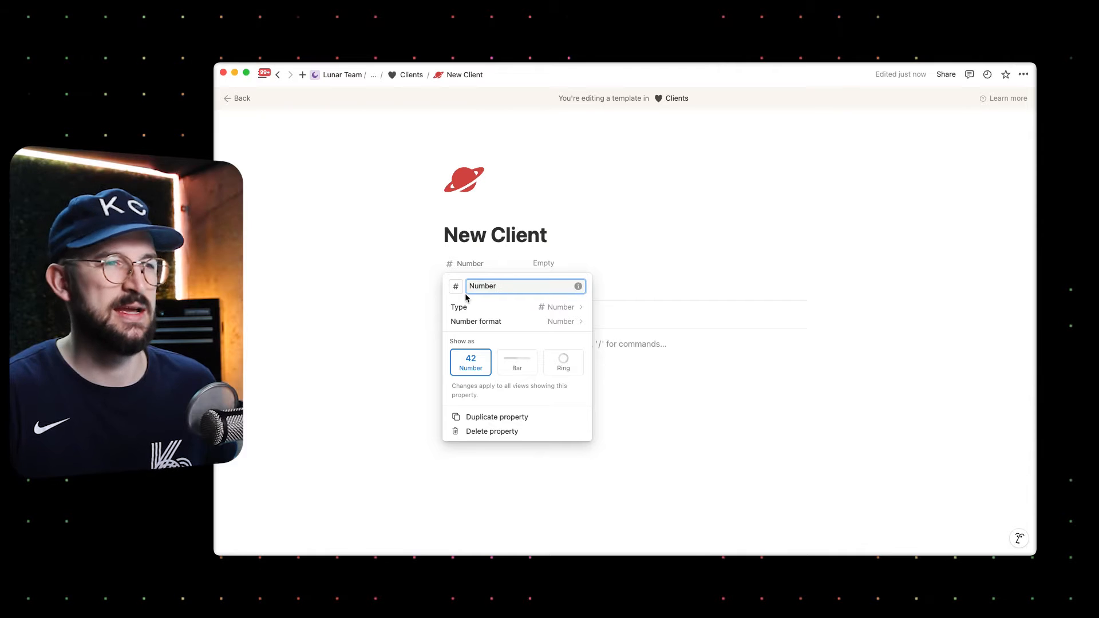
{"action": "key", "text": "BackSpace"}
{"action": "key", "text": "BackSpace"}
{"action": "key", "text": "BackSpace"}
{"action": "key", "text": "BackSpace"}
{"action": "key", "text": "BackSpace"}
{"action": "key", "text": "BackSpace"}
{"action": "type", "text": "Deal"}
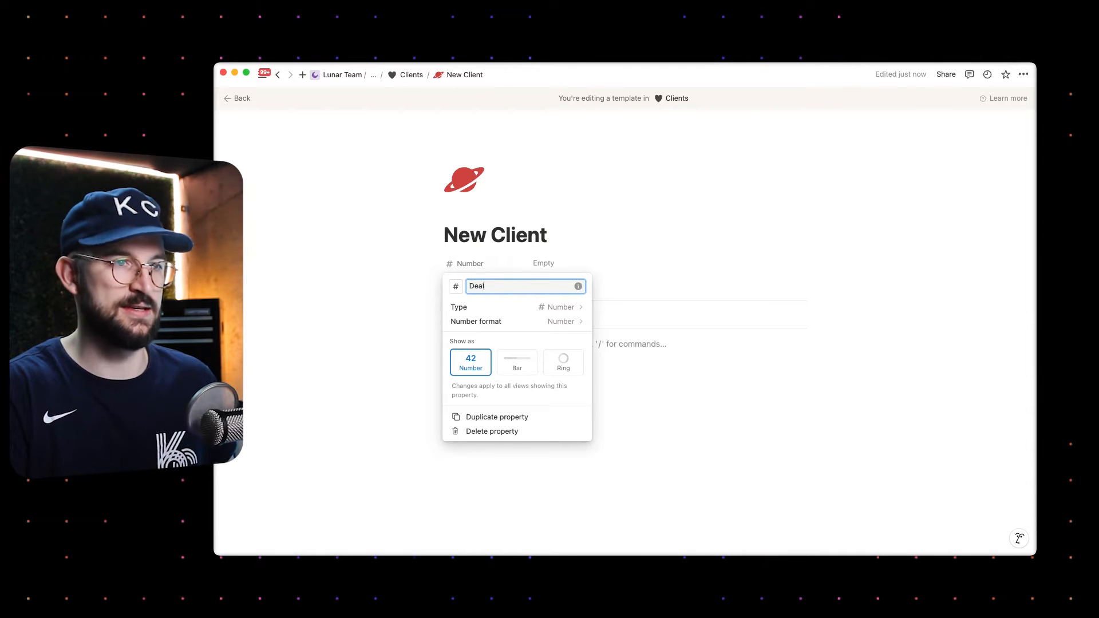
{"action": "type", "text": " Value"}
Set the number format of the Deal Value property to US Dollar.
{"action": "left_click", "coordinate": [481, 323]}
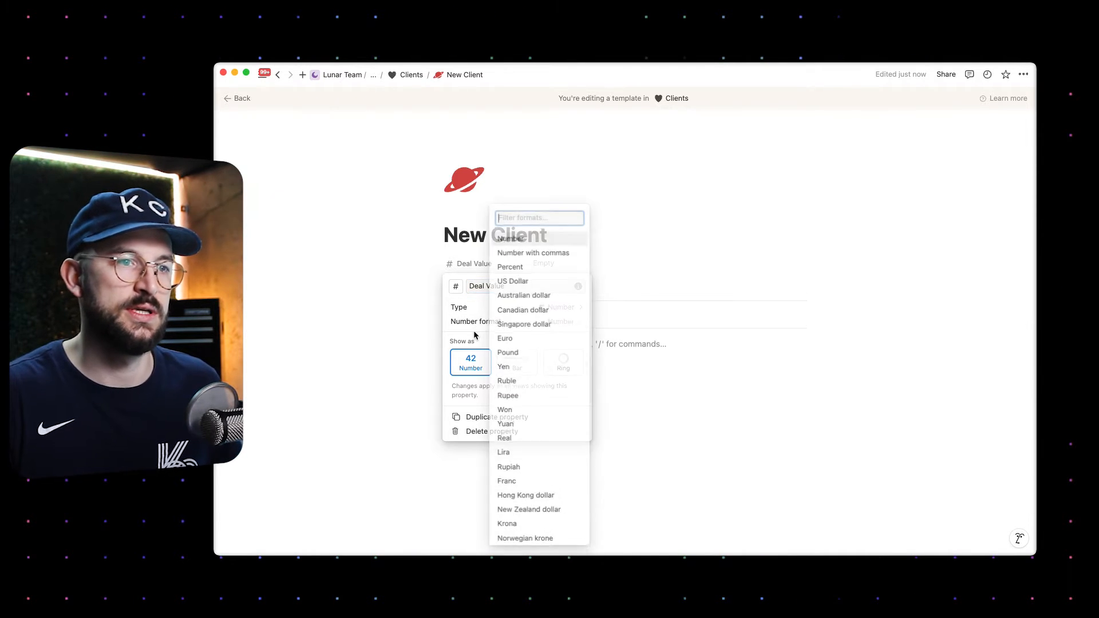
{"action": "left_click", "coordinate": [523, 296]}
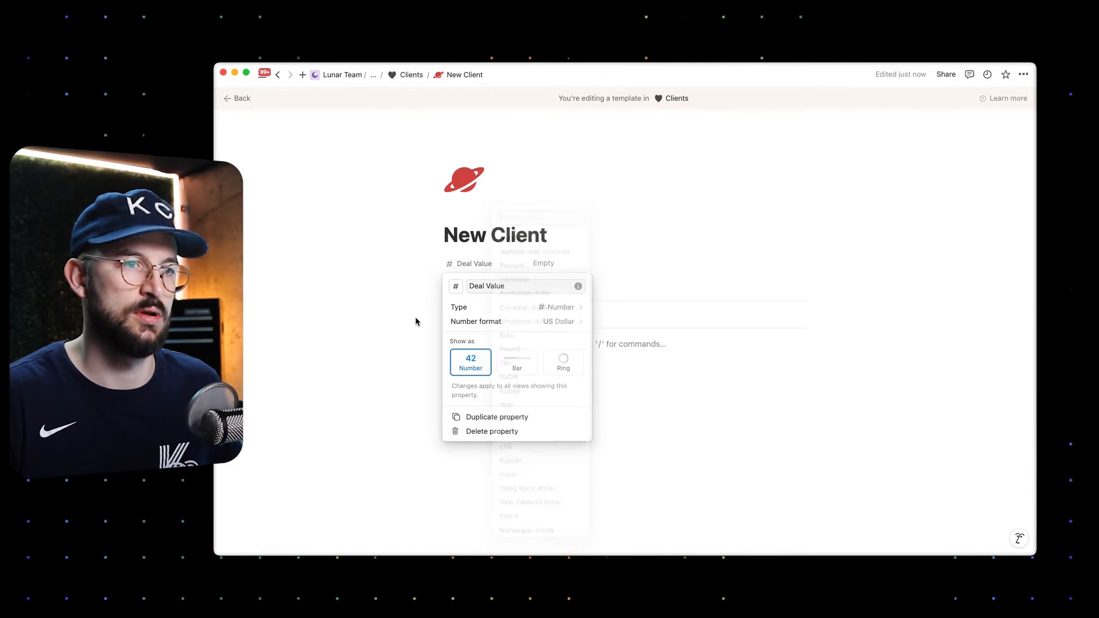
{"action": "left_click", "coordinate": [416, 357]}
Set the template's Deal Value to 1,000,000 and return to the Clients database.
{"action": "left_click", "coordinate": [539, 267]}
{"action": "type", "text": "1,000,00"}
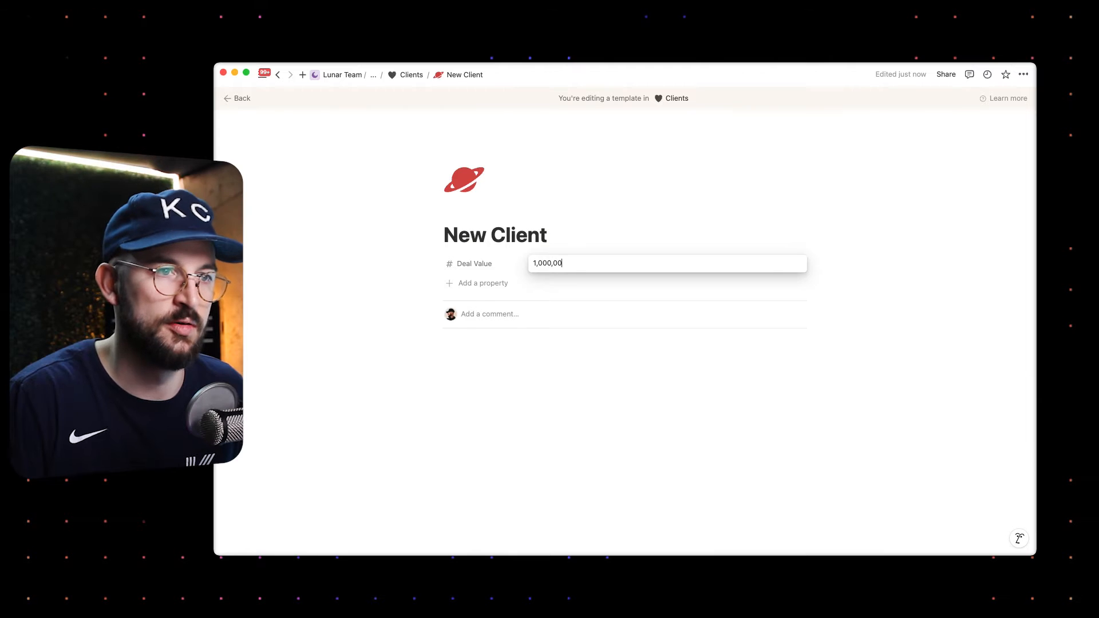
{"action": "key", "text": "Return"}
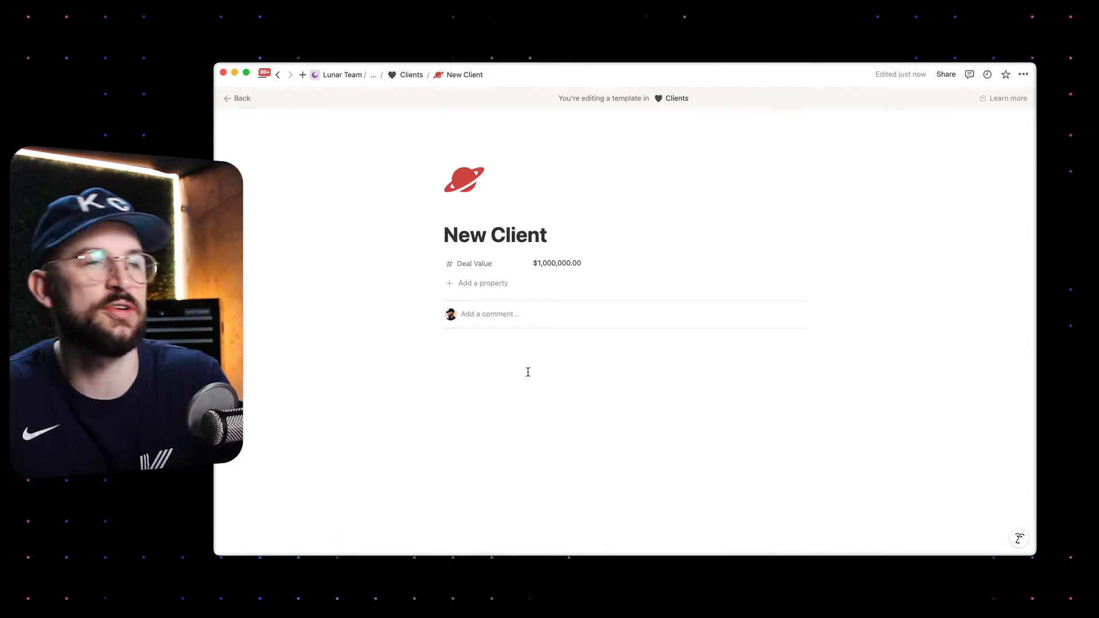
{"action": "left_click", "coordinate": [411, 75]}
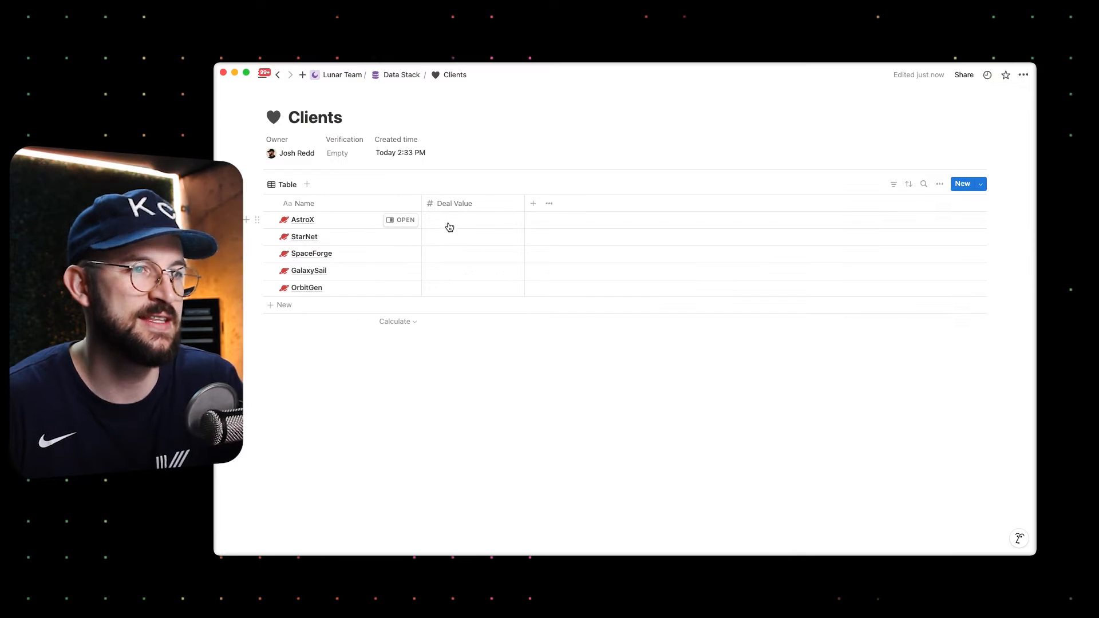
Fill in Deal Values: AstroX 100,000, StarNet 5,600,000, SpaceForge 430,000, GalaxySail 5,400,000 and OrbitGen 100,000.
{"action": "left_click", "coordinate": [448, 221]}
{"action": "type", "text": "100000"}
{"action": "key", "text": "Return"}
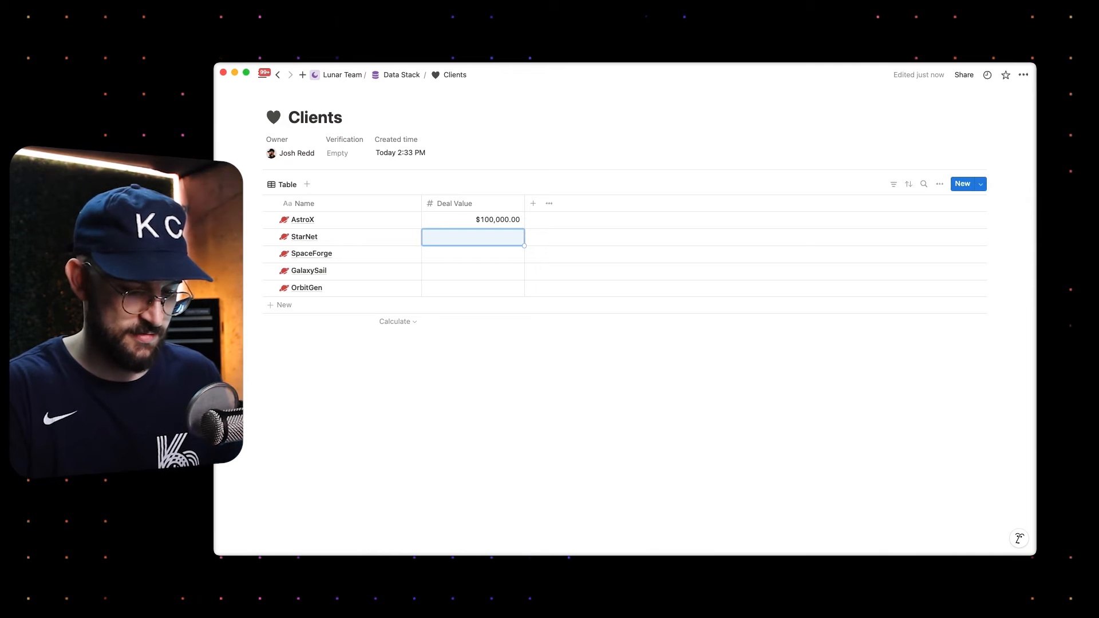
{"action": "type", "text": "5"}
{"action": "type", "text": "400000"}
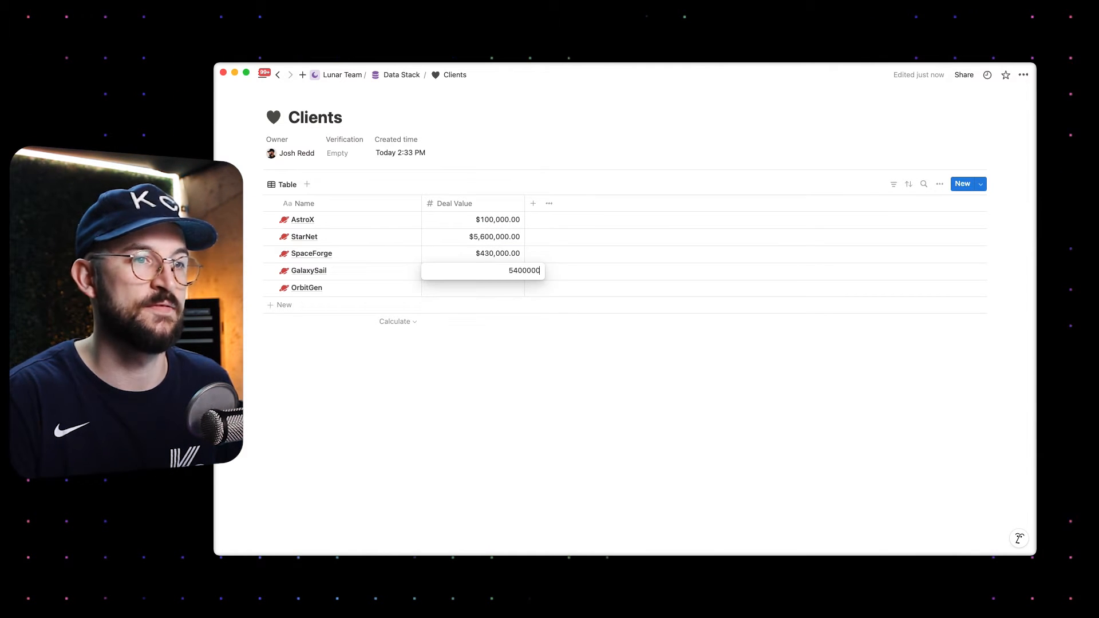
{"action": "key", "text": "Return"}
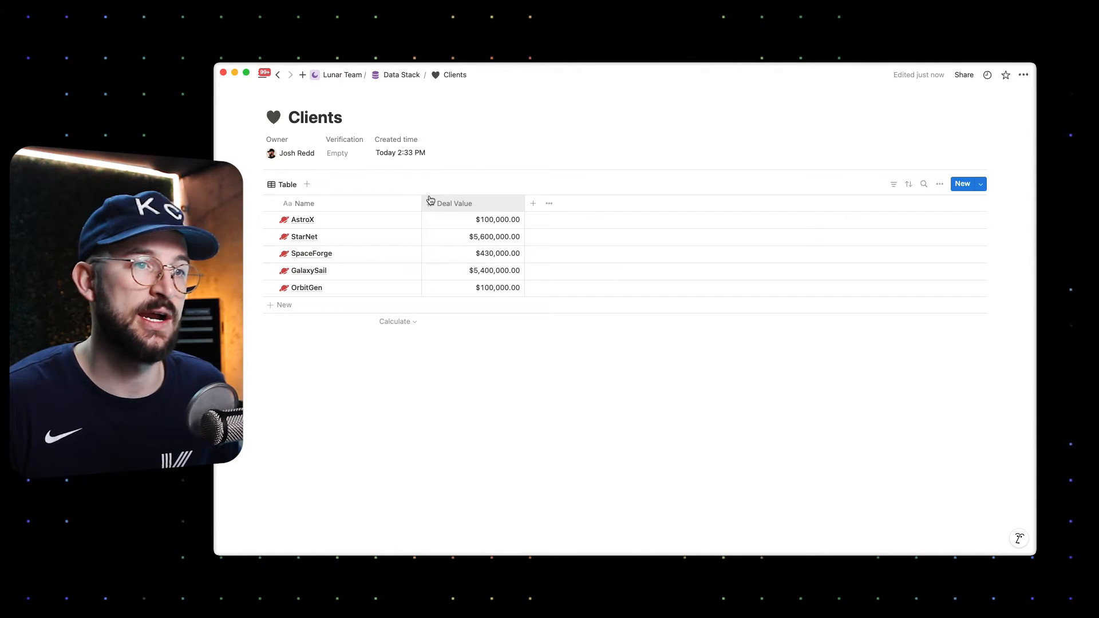
Add a Text property named Internal Notes to the Clients database.
{"action": "left_click", "coordinate": [533, 205]}
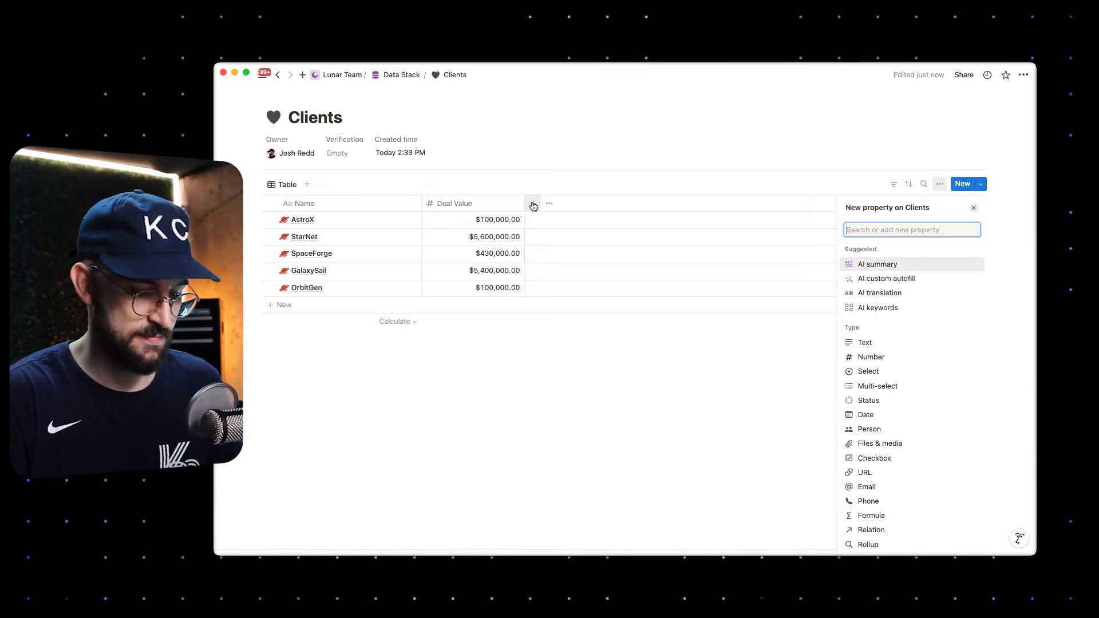
{"action": "type", "text": "text"}
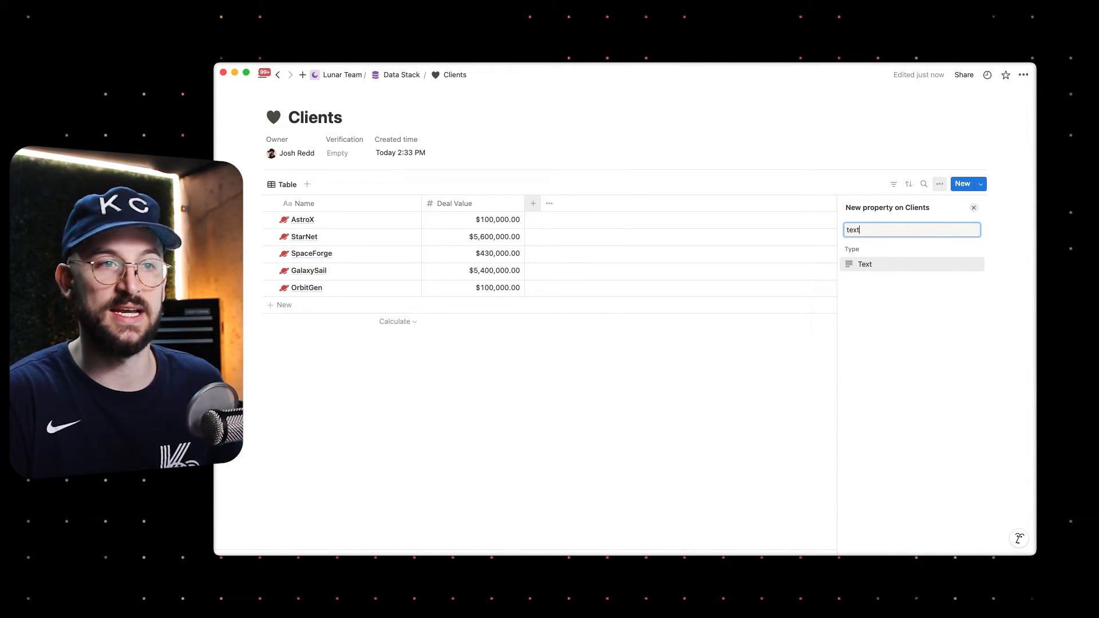
{"action": "key", "text": "Return"}
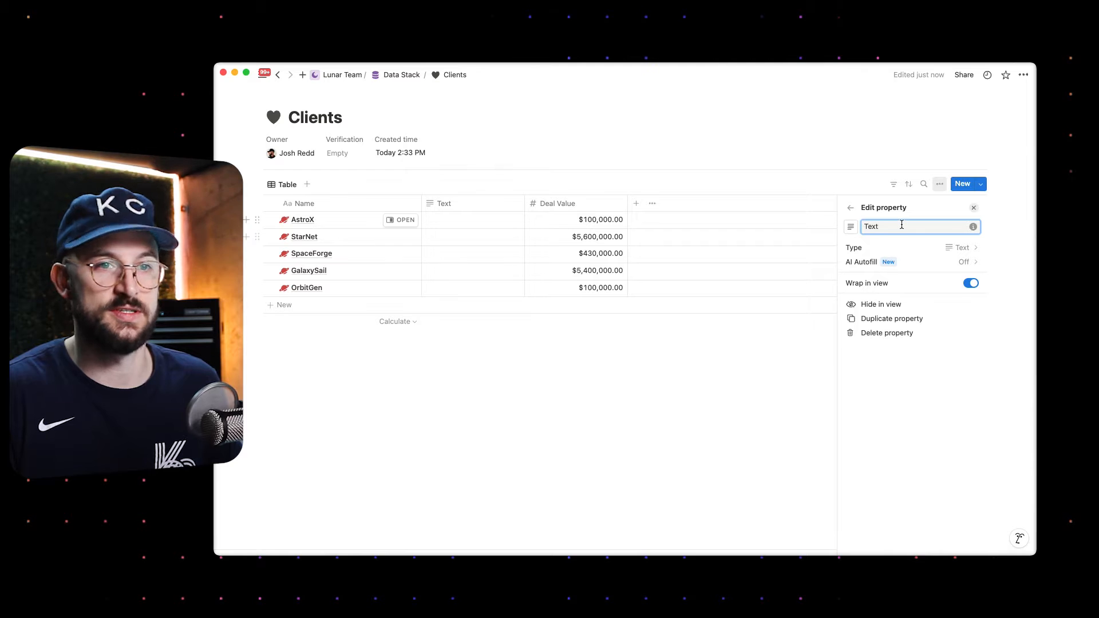
{"action": "key", "text": "super+a"}
{"action": "type", "text": "N"}
{"action": "type", "text": "nternal Notes"}
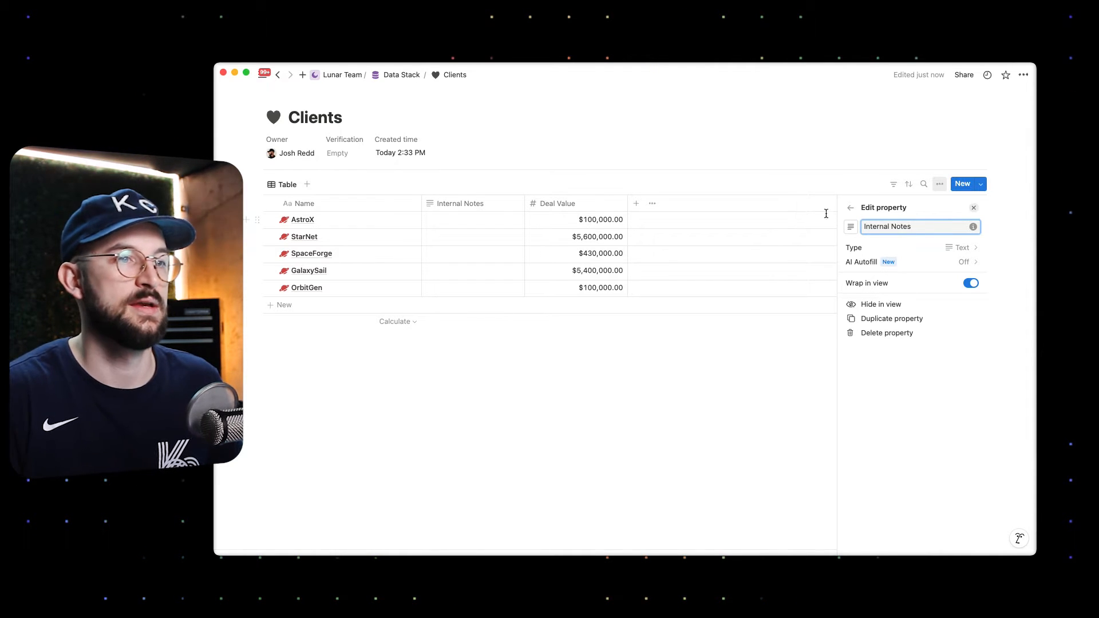
Enter the AstroX internal note "These guys were a pain but we got the deal" and review the properties on its page.
{"action": "left_click", "coordinate": [466, 222]}
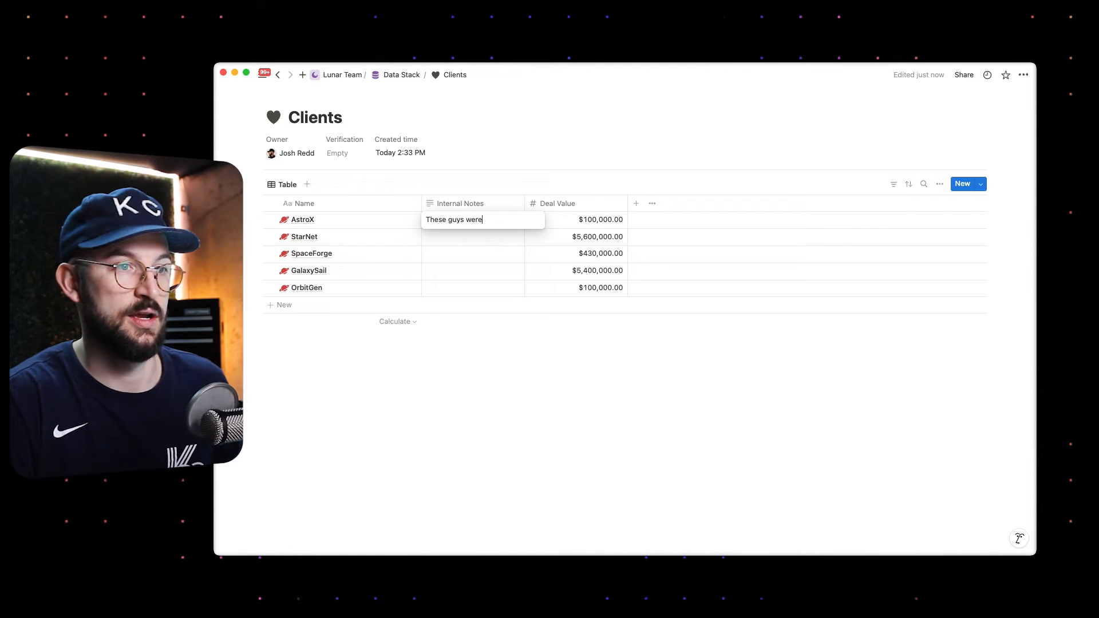
{"action": "type", "text": "These guys were a pain but we got the deal"}
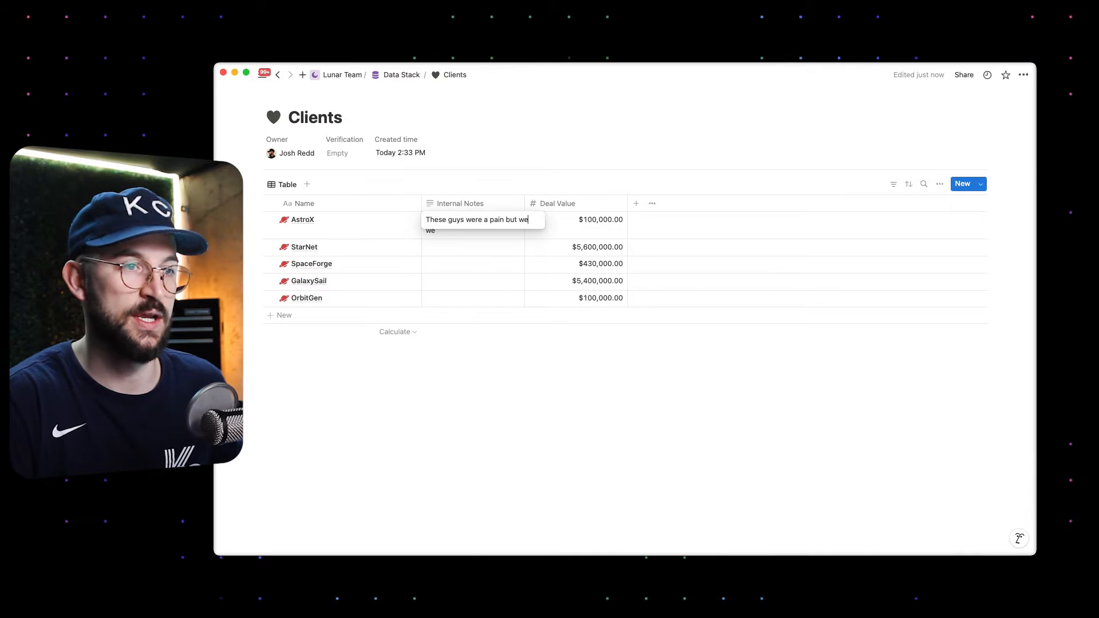
{"action": "key", "text": "Return"}
{"action": "left_click", "coordinate": [495, 358]}
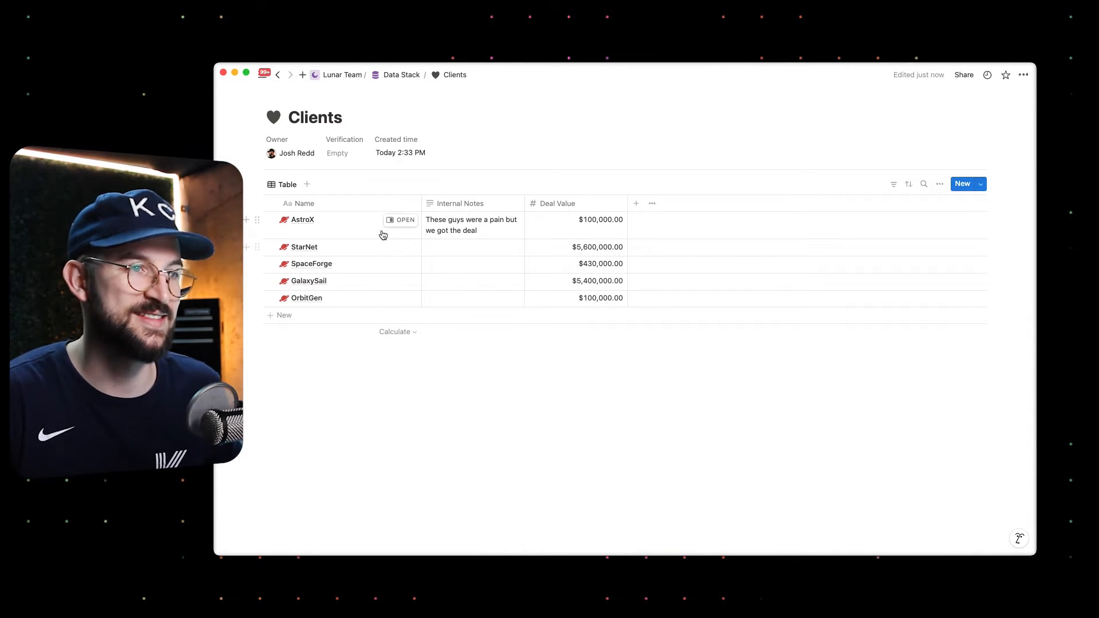
{"action": "left_click", "coordinate": [390, 222]}
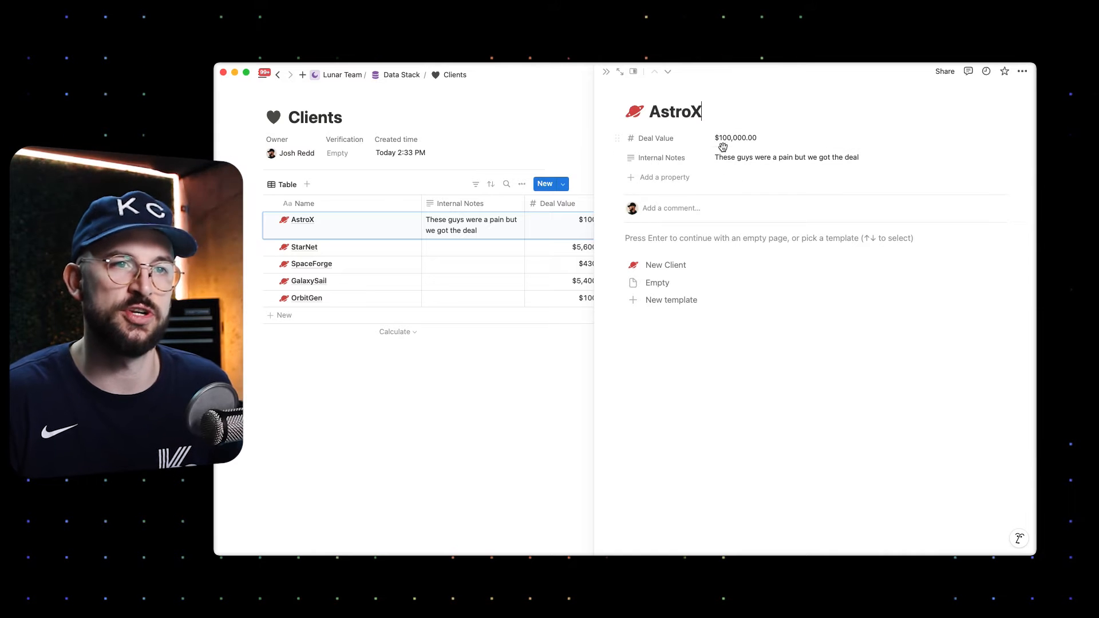
{"action": "left_click", "coordinate": [608, 72]}
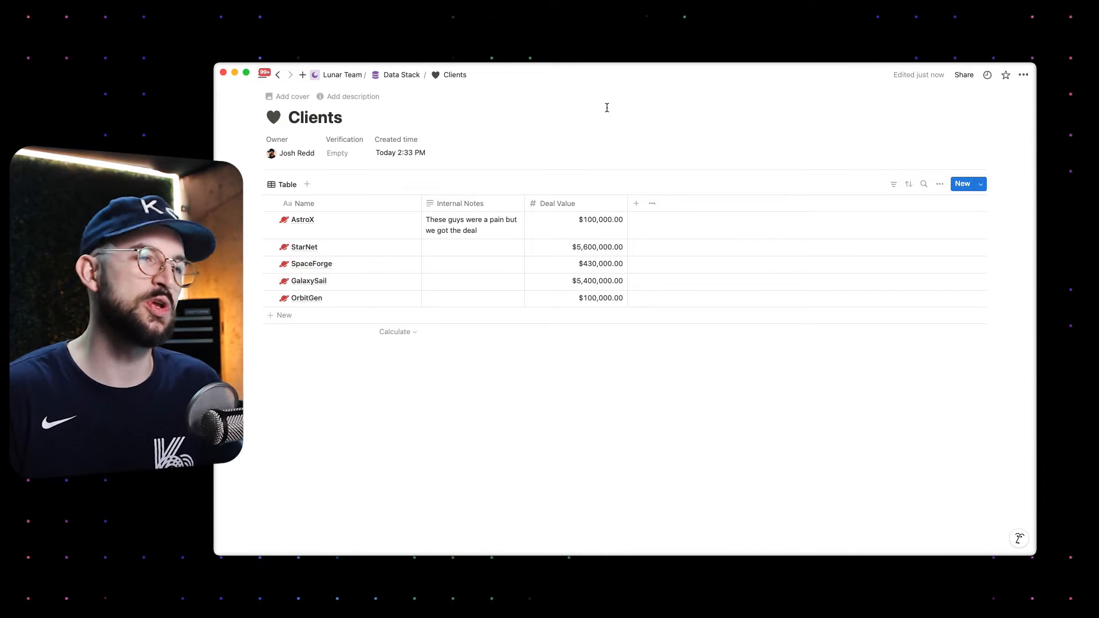
Open the New Client template for editing as a full page.
{"action": "left_click", "coordinate": [981, 185]}
{"action": "left_click", "coordinate": [1015, 223]}
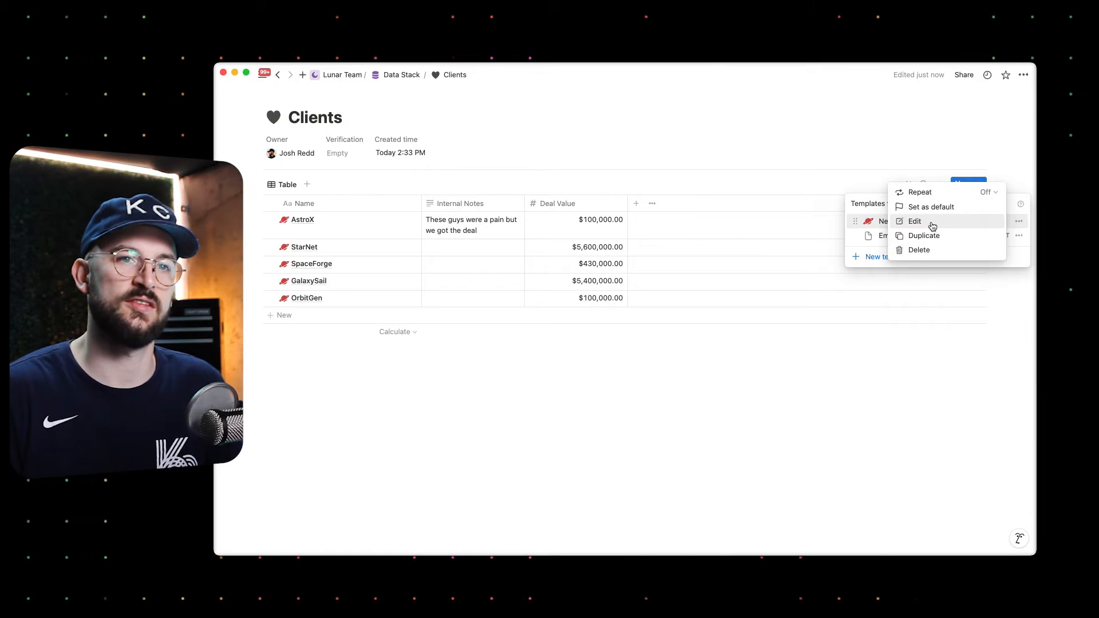
{"action": "left_click", "coordinate": [939, 222]}
{"action": "left_click", "coordinate": [582, 408]}
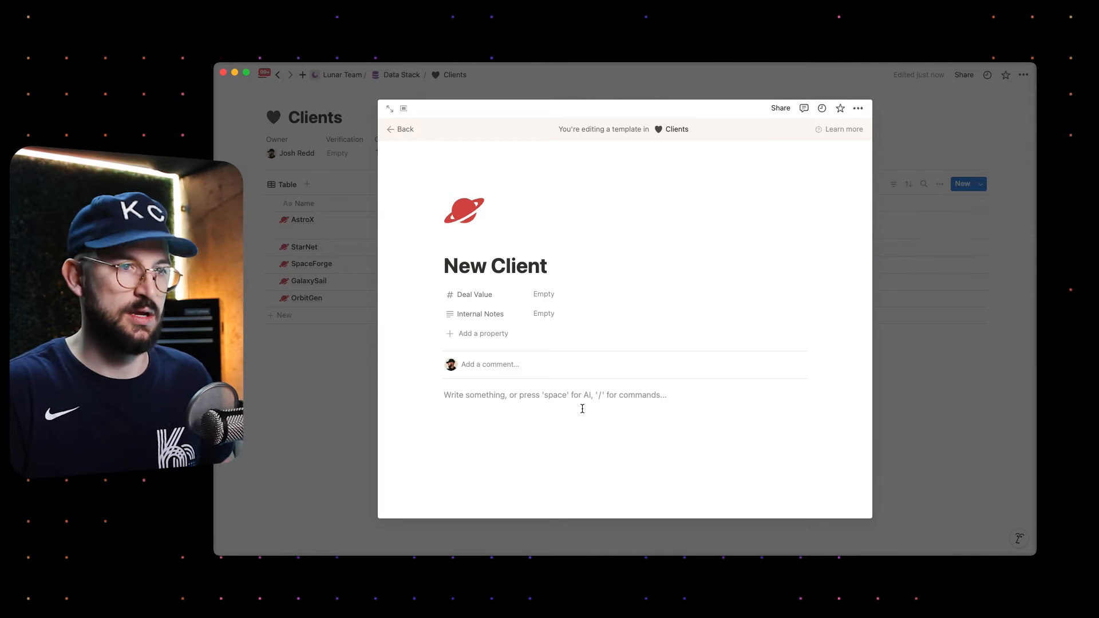
{"action": "key", "text": "super+Return"}
{"action": "left_click", "coordinate": [573, 405]}
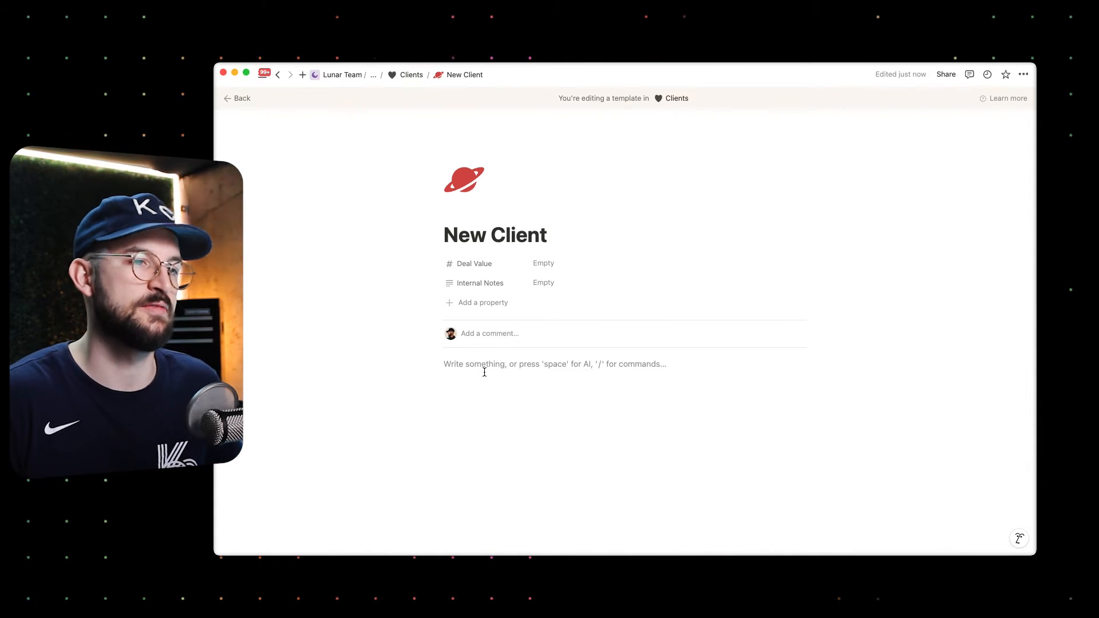
{"action": "scroll", "coordinate": [484, 372], "scroll_direction": "down", "scroll_amount": 1}
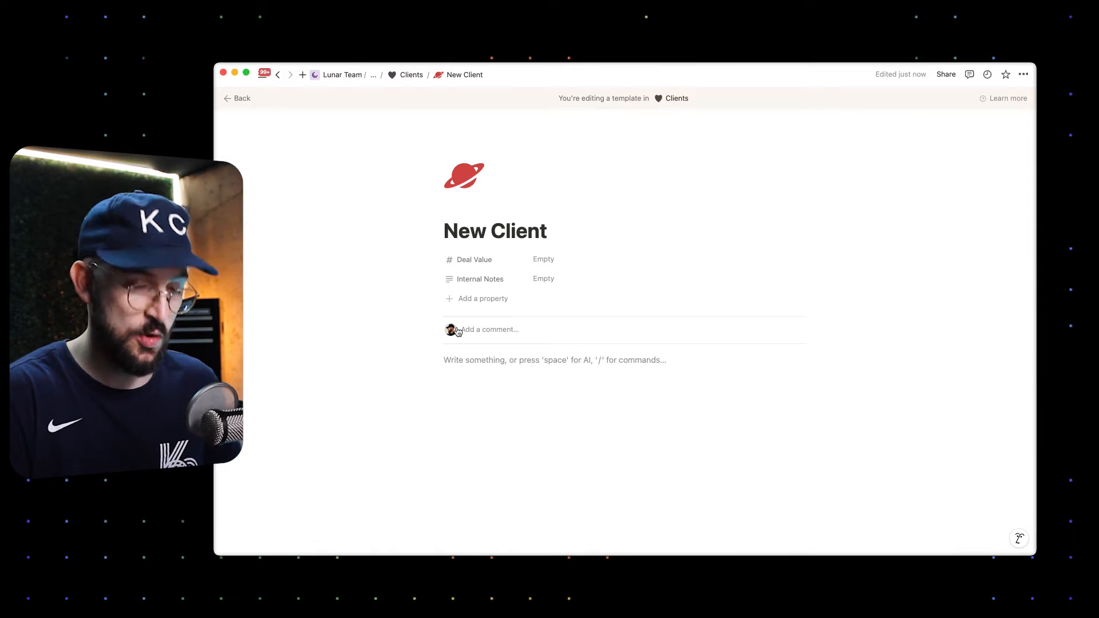
Add a sub-page titled Client Portal to the body of the New Client template.
{"action": "type", "text": "/"}
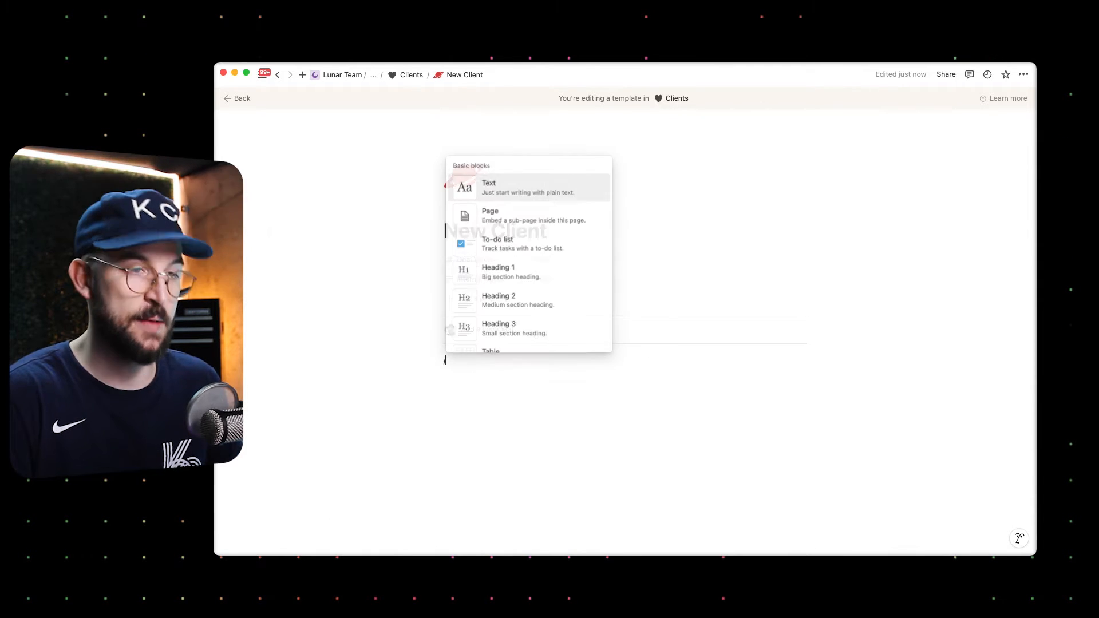
{"action": "type", "text": "page"}
{"action": "key", "text": "Return"}
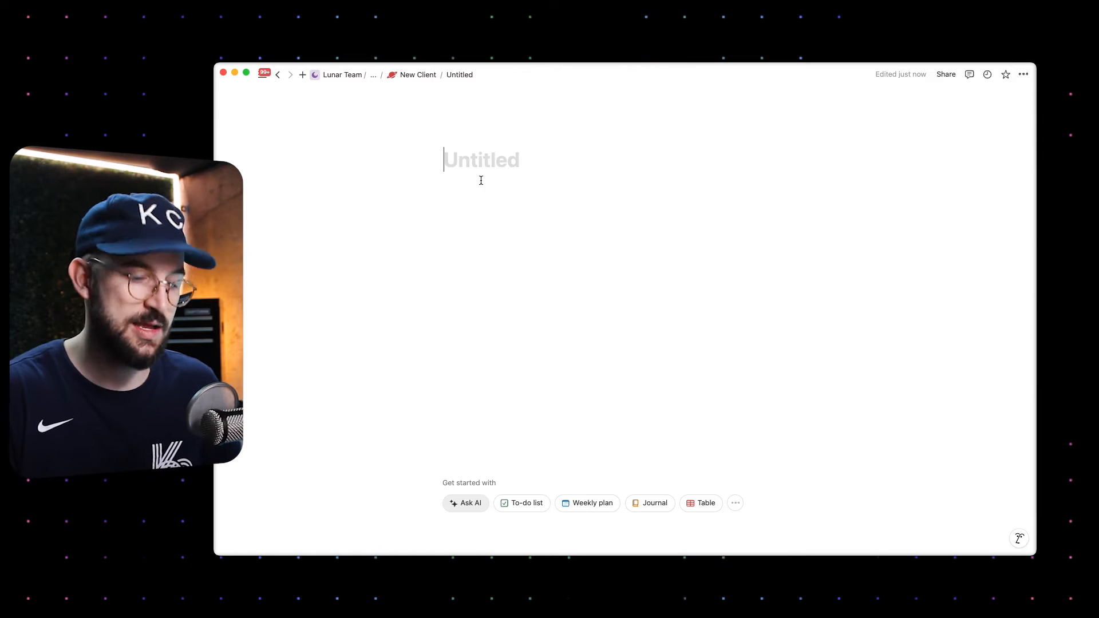
{"action": "type", "text": "Client Portal"}
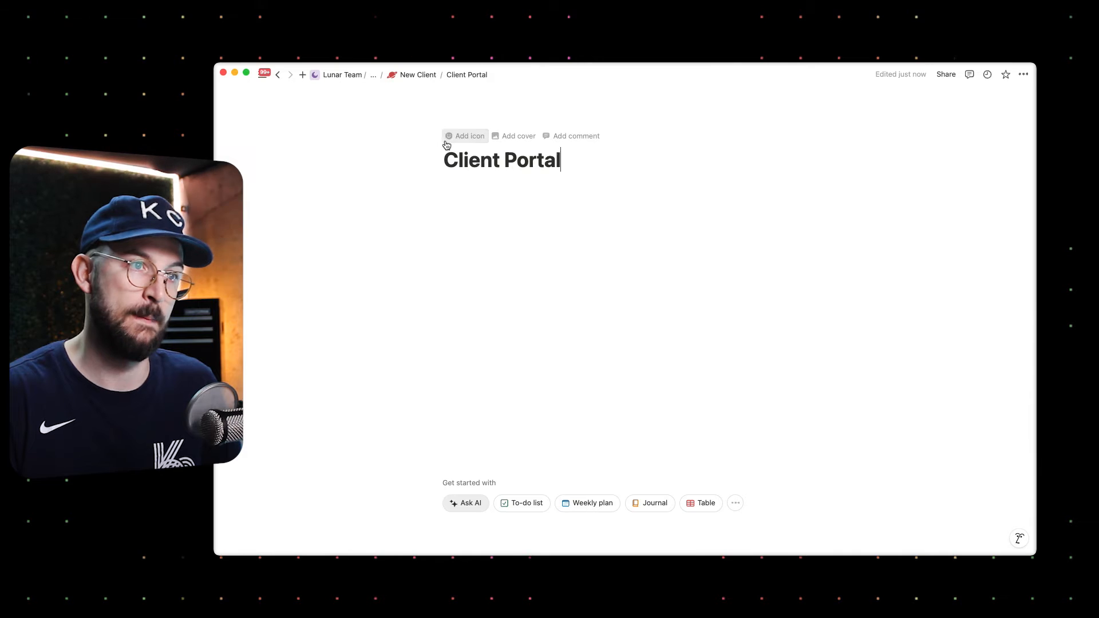
Give the Client Portal page a purple cloud icon with horizontal fog lines beneath it.
{"action": "left_click", "coordinate": [448, 137]}
{"action": "left_click", "coordinate": [461, 158]}
{"action": "left_click", "coordinate": [406, 190]}
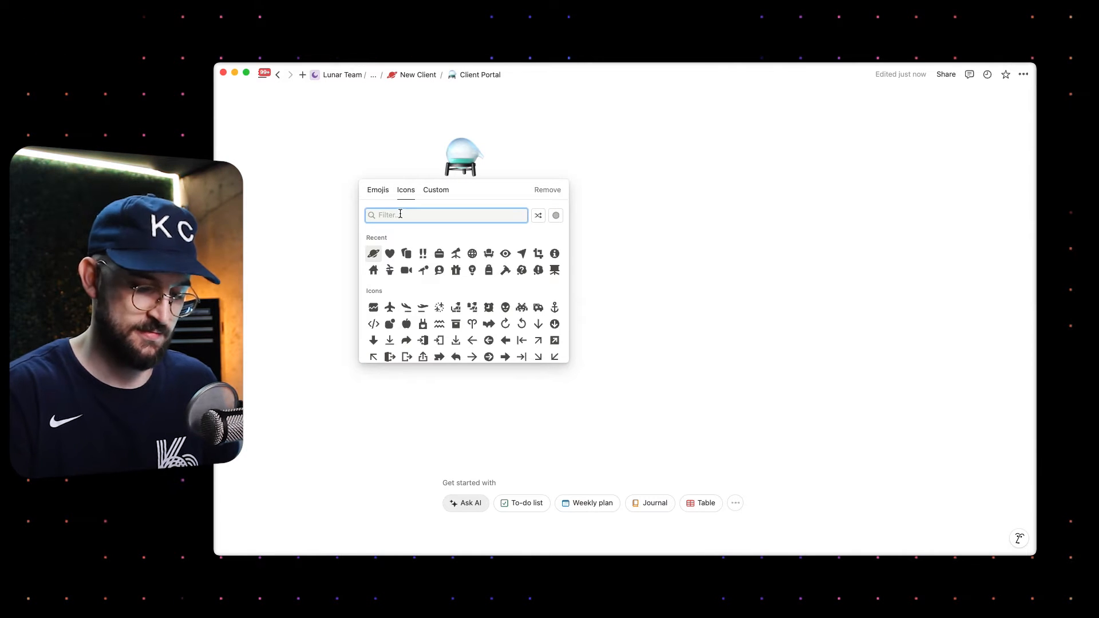
{"action": "type", "text": "cloud"}
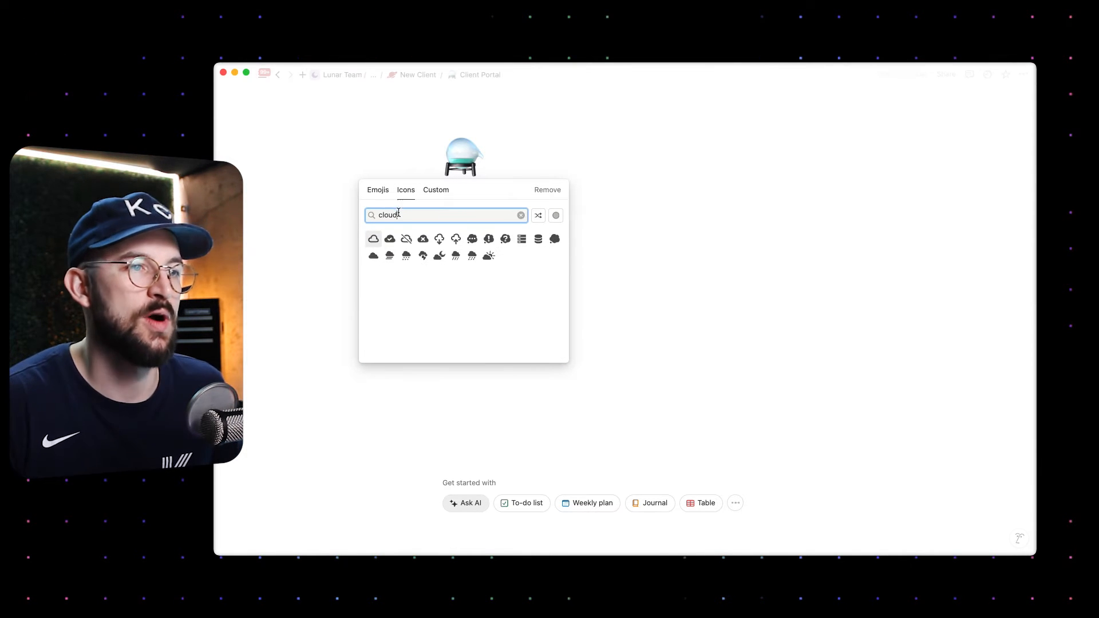
{"action": "mouse_move", "coordinate": [389, 255]}
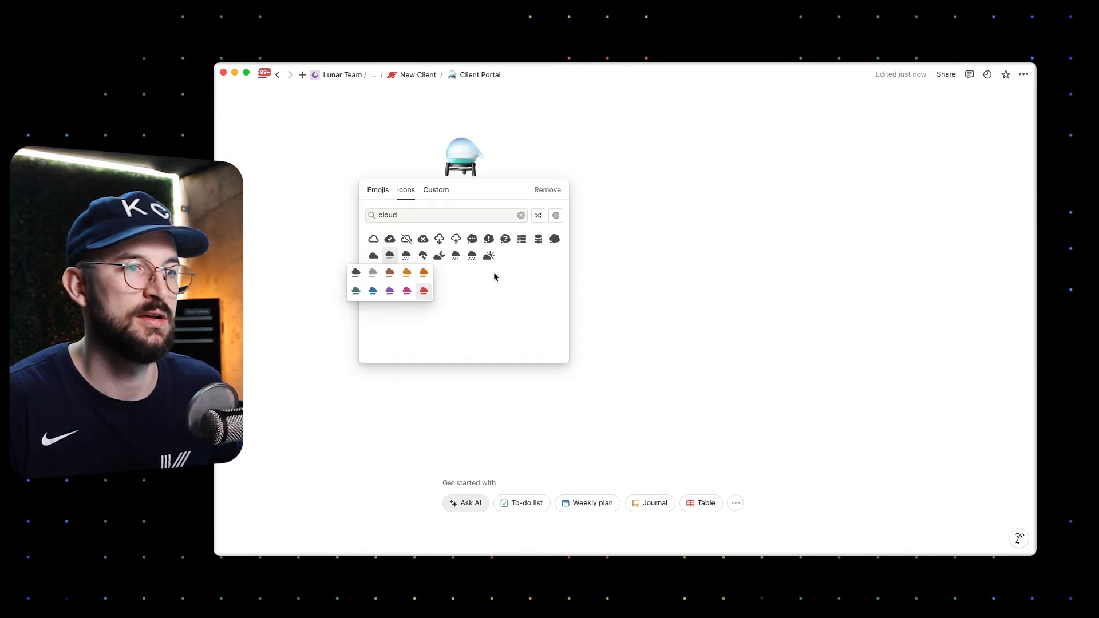
{"action": "left_click", "coordinate": [389, 293]}
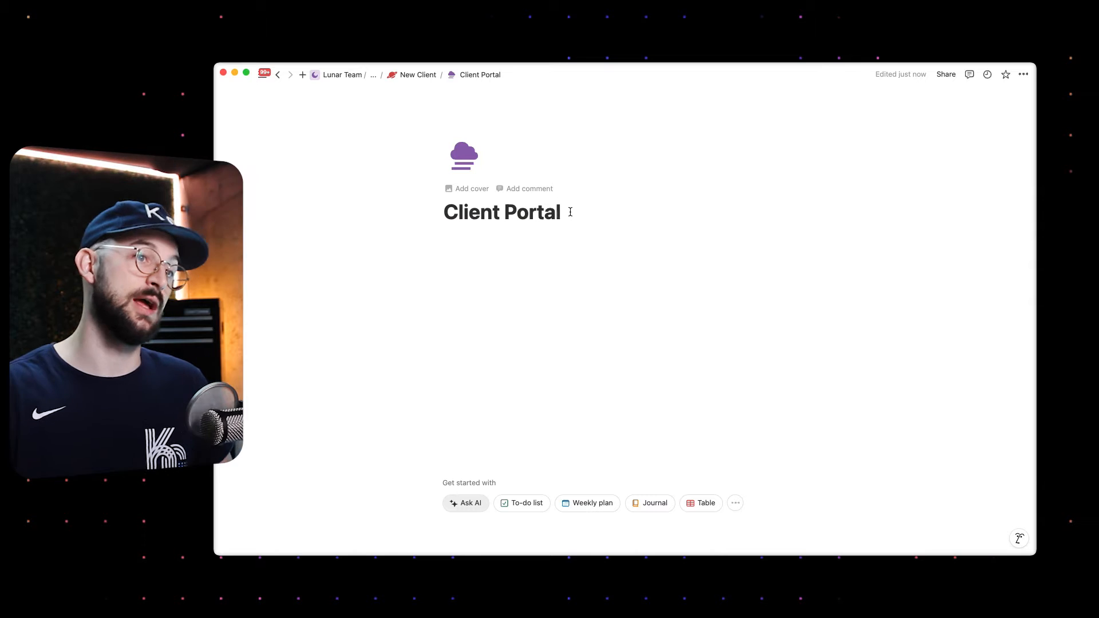
Insert a synced block below the Client Portal title.
{"action": "key", "text": "Return"}
{"action": "type", "text": "/synced"}
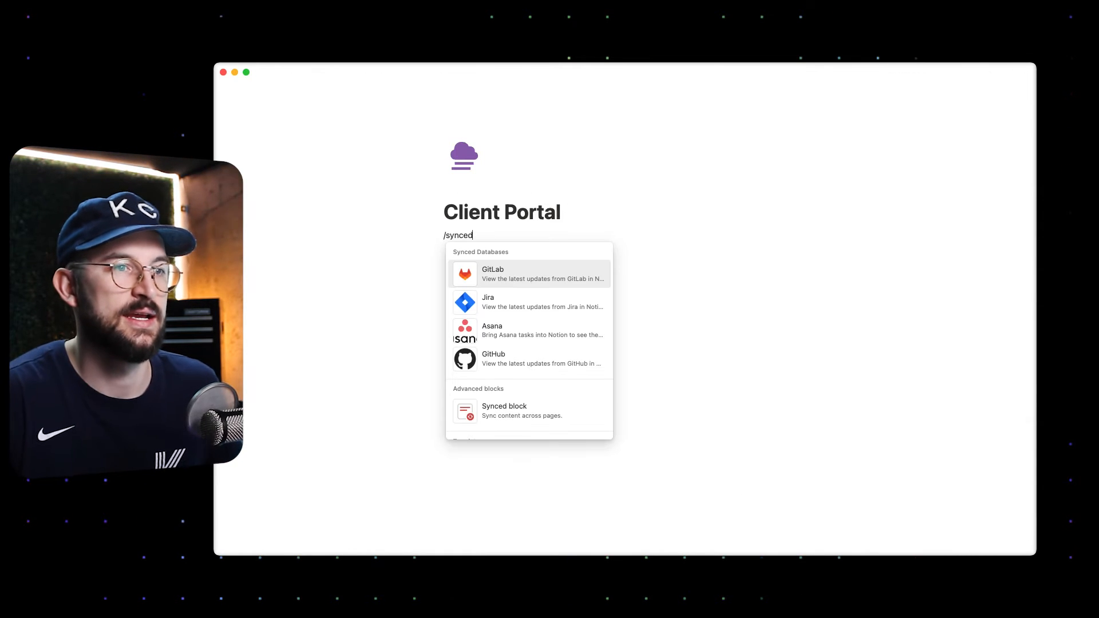
{"action": "left_click", "coordinate": [488, 412]}
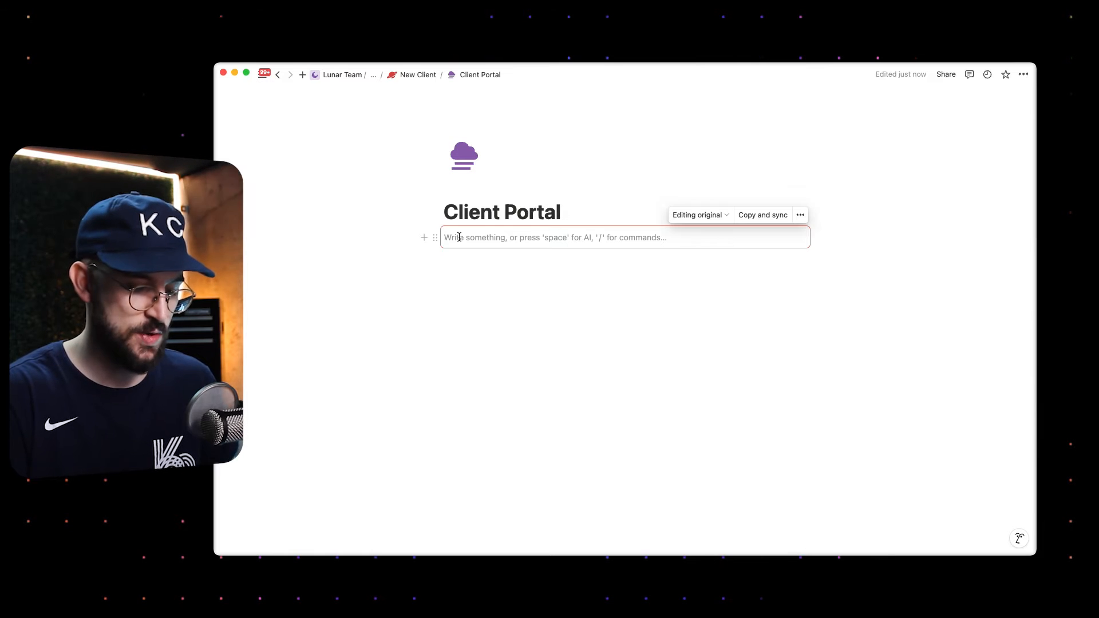
Add a Heading 3 reading "Key Documents" inside the synced block.
{"action": "type", "text": "/h3"}
{"action": "key", "text": "Return"}
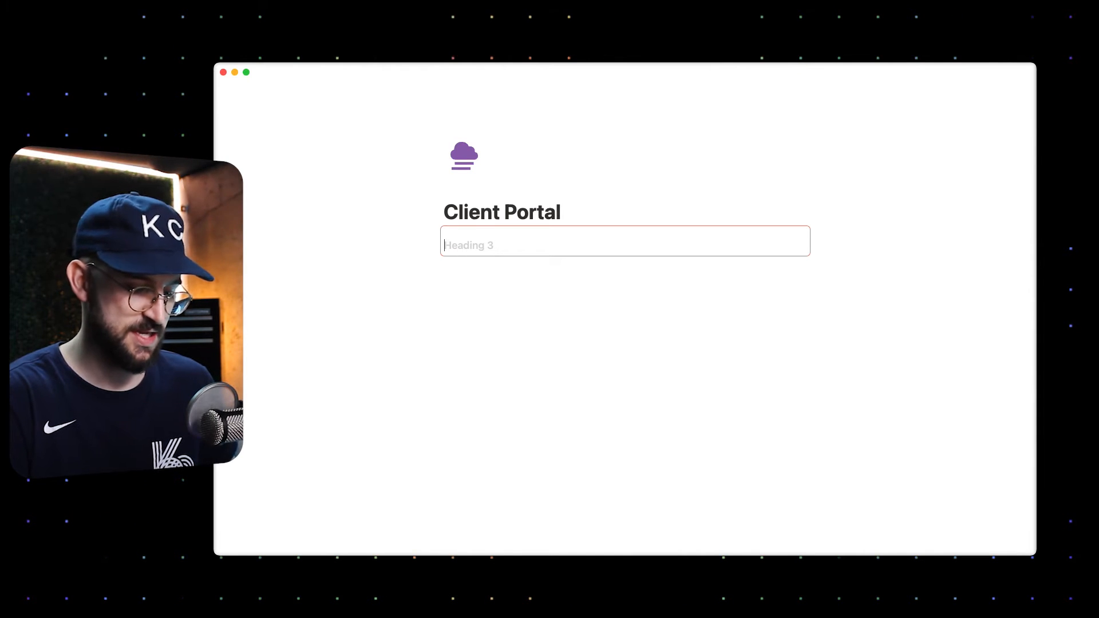
{"action": "type", "text": "K"}
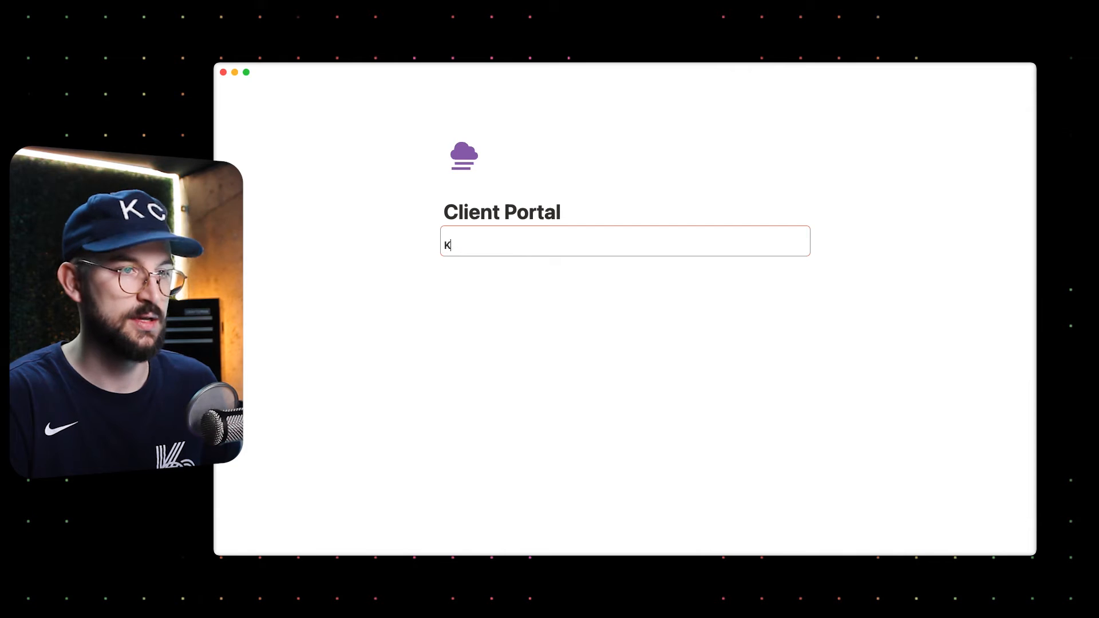
{"action": "type", "text": "ey Documents"}
{"action": "key", "text": "Return"}
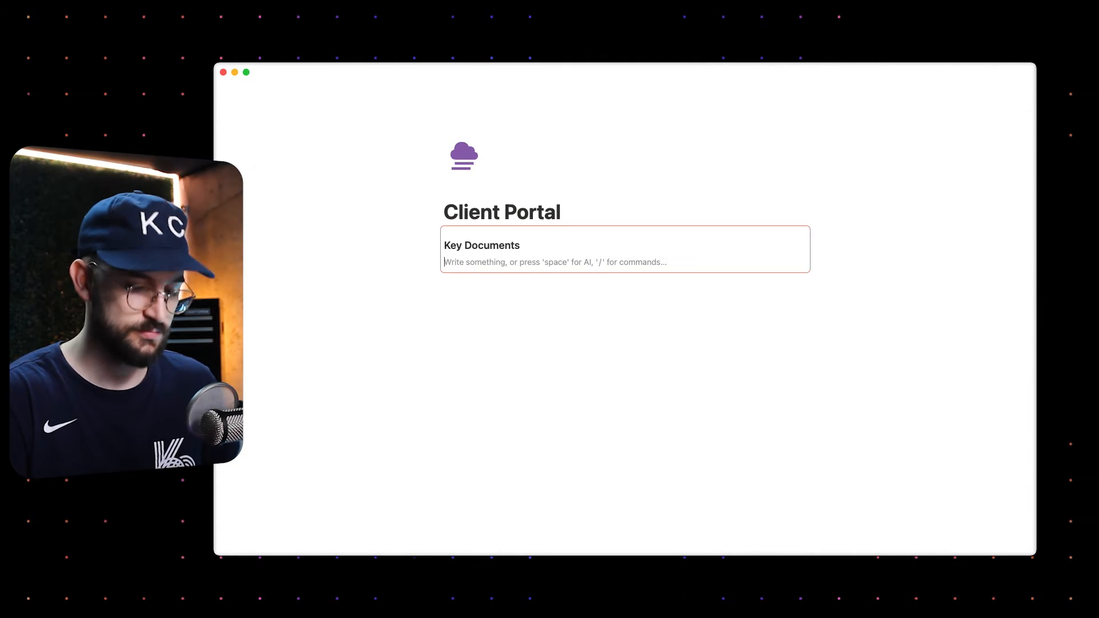
Add a sub-page titled "How to Work with Lunar Co." with placeholder text under Key Documents, and return to the Client Portal page.
{"action": "type", "text": "/pa"}
{"action": "key", "text": "Return"}
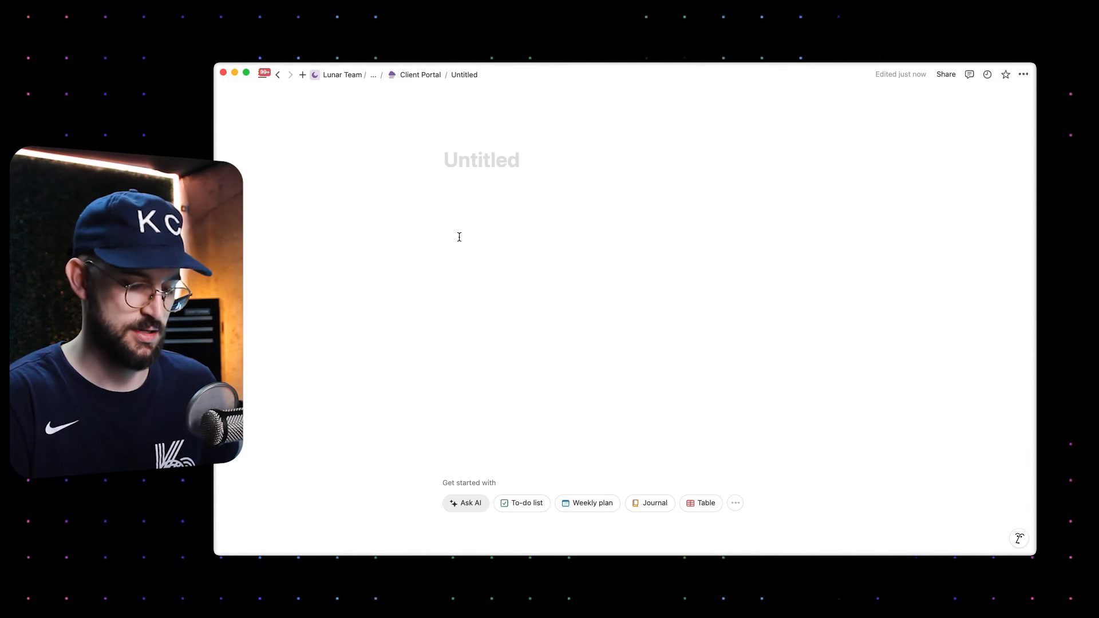
{"action": "type", "text": "How to Work wit"}
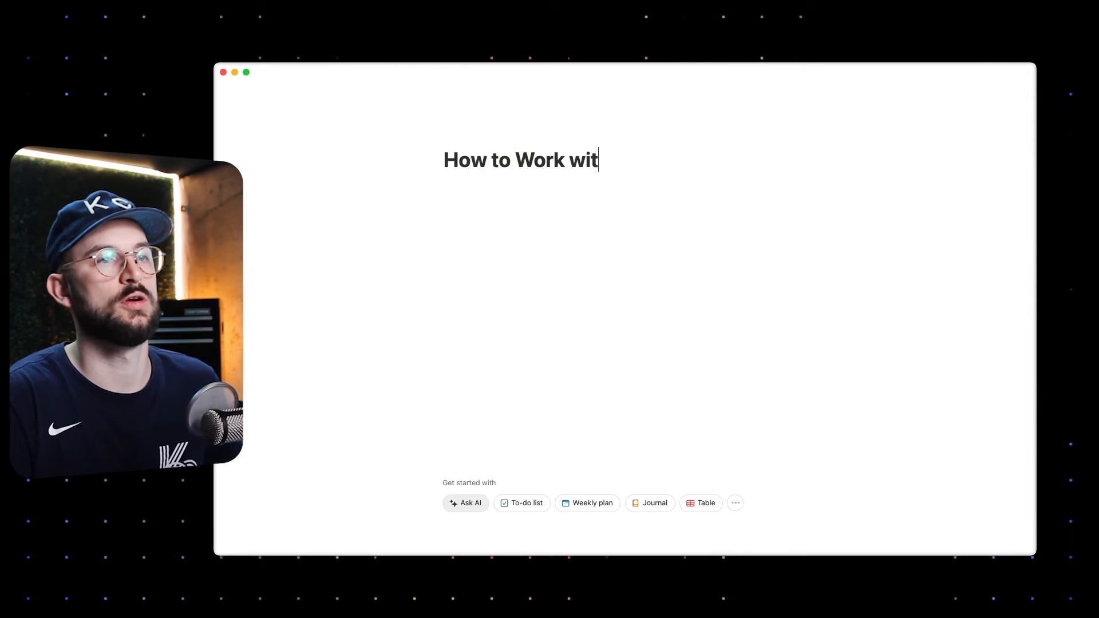
{"action": "type", "text": "h Lunar Co"}
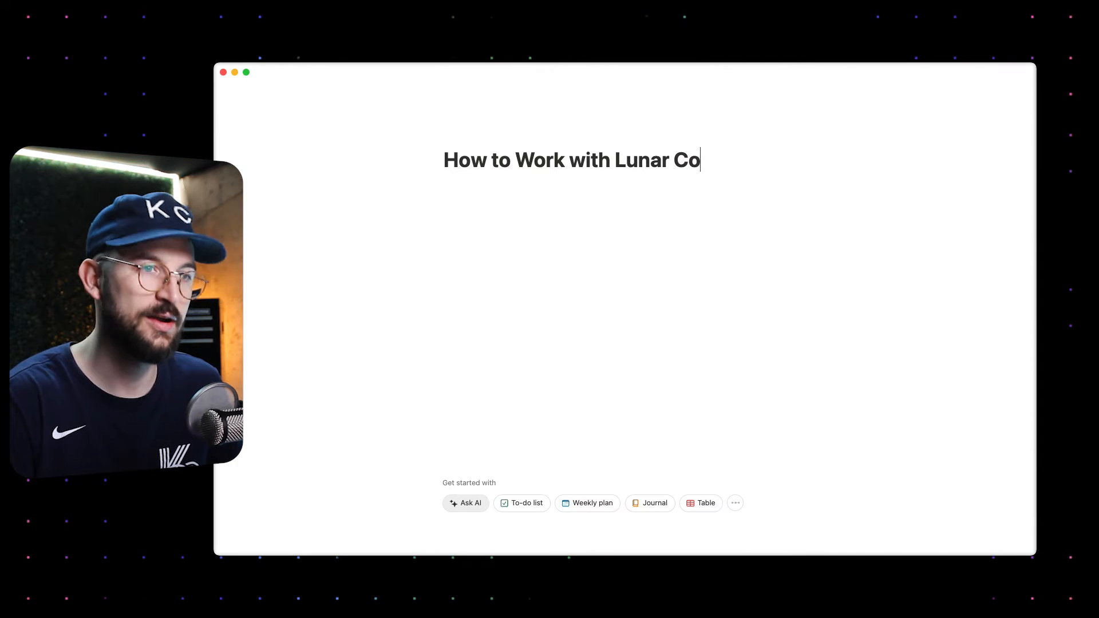
{"action": "type", "text": "."}
{"action": "key", "text": "Return"}
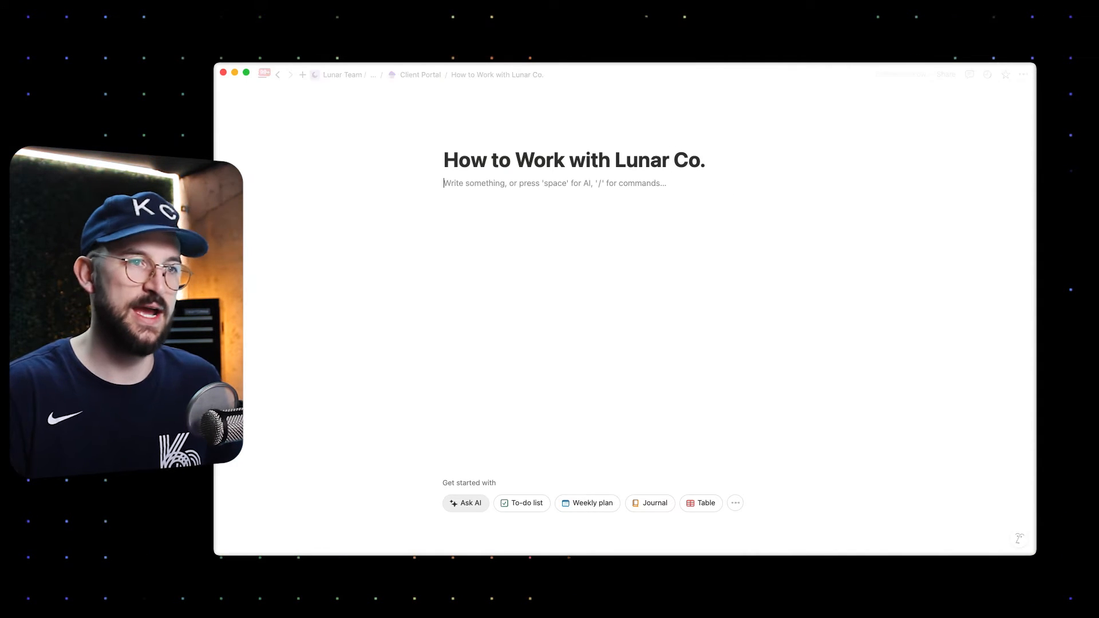
{"action": "type", "text": "dfgdfgdf"}
{"action": "key", "text": "super+["}
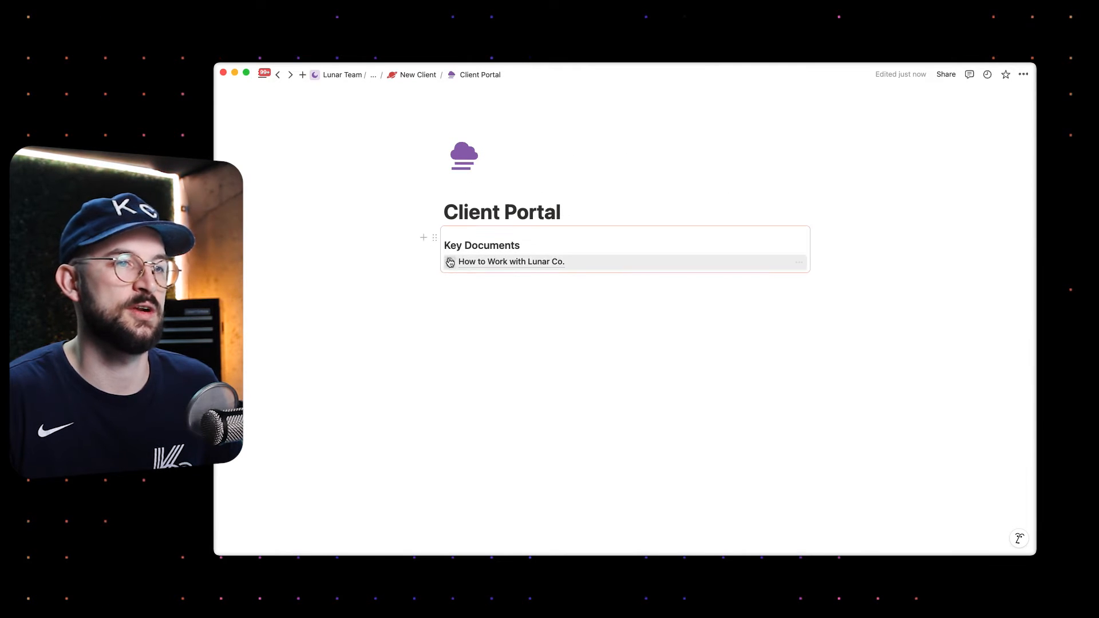
Add several blank lines below the How to Work with Lunar Co. page inside the synced block.
{"action": "left_click_drag", "start_coordinate": [448, 301], "coordinate": [469, 273]}
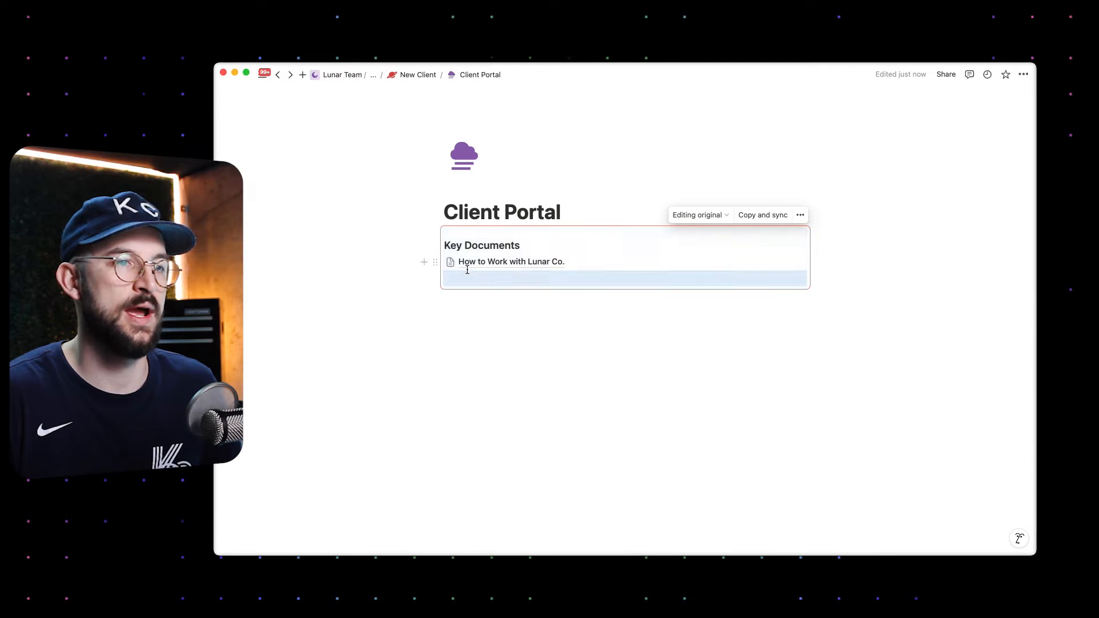
{"action": "left_click", "coordinate": [464, 274]}
{"action": "key", "text": "Return"}
{"action": "key", "text": "Return"}
{"action": "key", "text": "Return"}
{"action": "key", "text": "Return"}
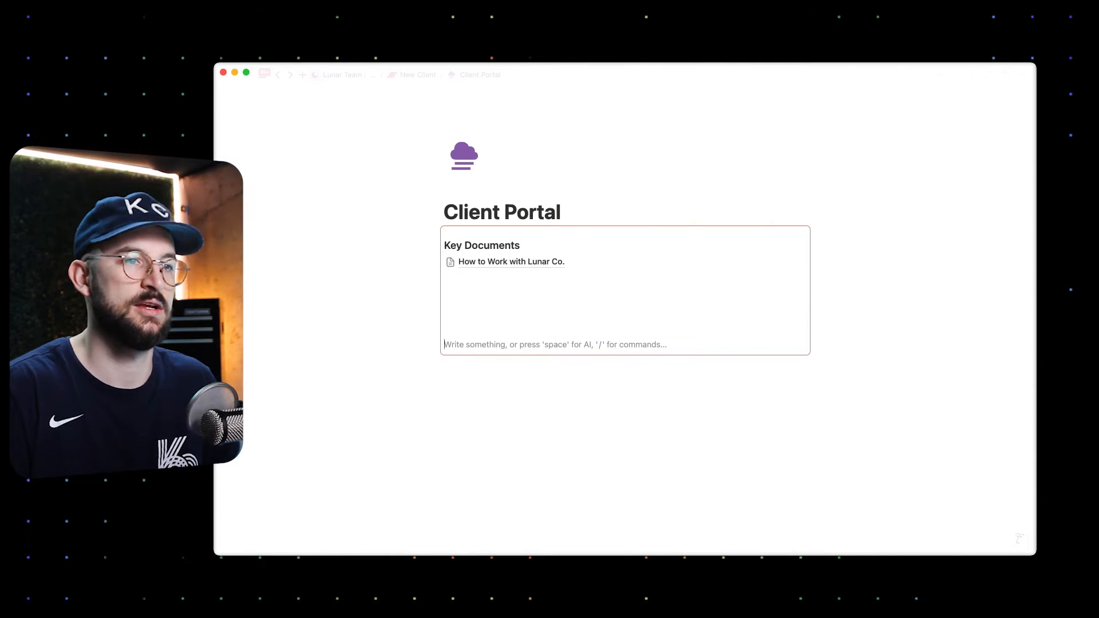
Add placeholder text "sdvsfsd" and "sdfsdf" on two of the blank lines below the How to Work with Lunar Co. page.
{"action": "key", "text": "Up"}
{"action": "key", "text": "Up"}
{"action": "key", "text": "Up"}
{"action": "key", "text": "Up"}
{"action": "left_click", "coordinate": [533, 315]}
{"action": "type", "text": "sdvsfsd"}
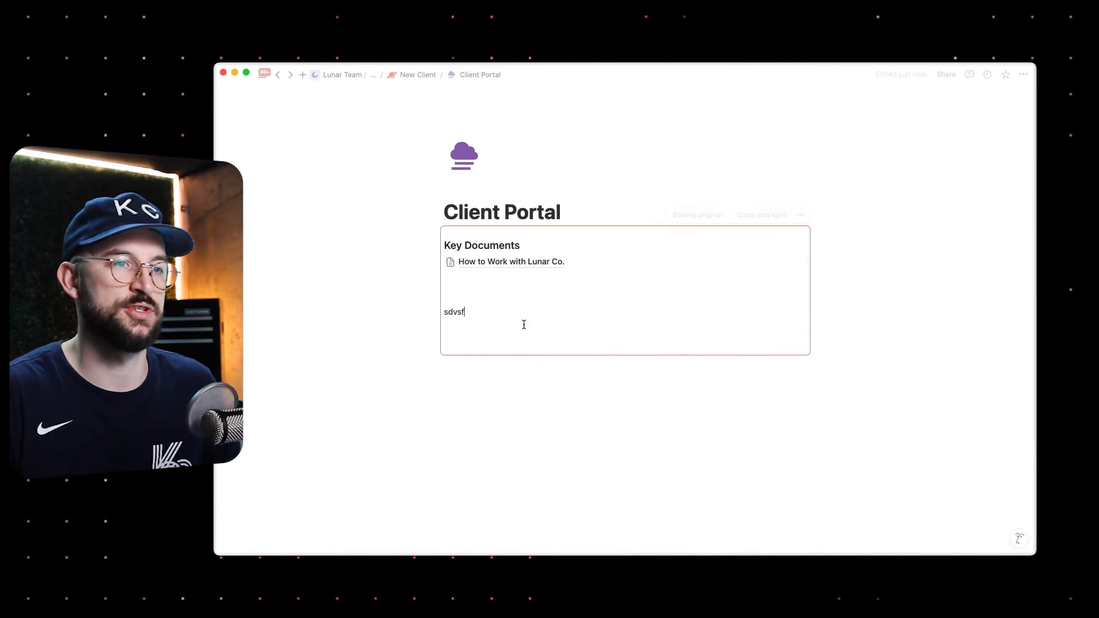
{"action": "left_click", "coordinate": [468, 332]}
{"action": "type", "text": "sdfsdf"}
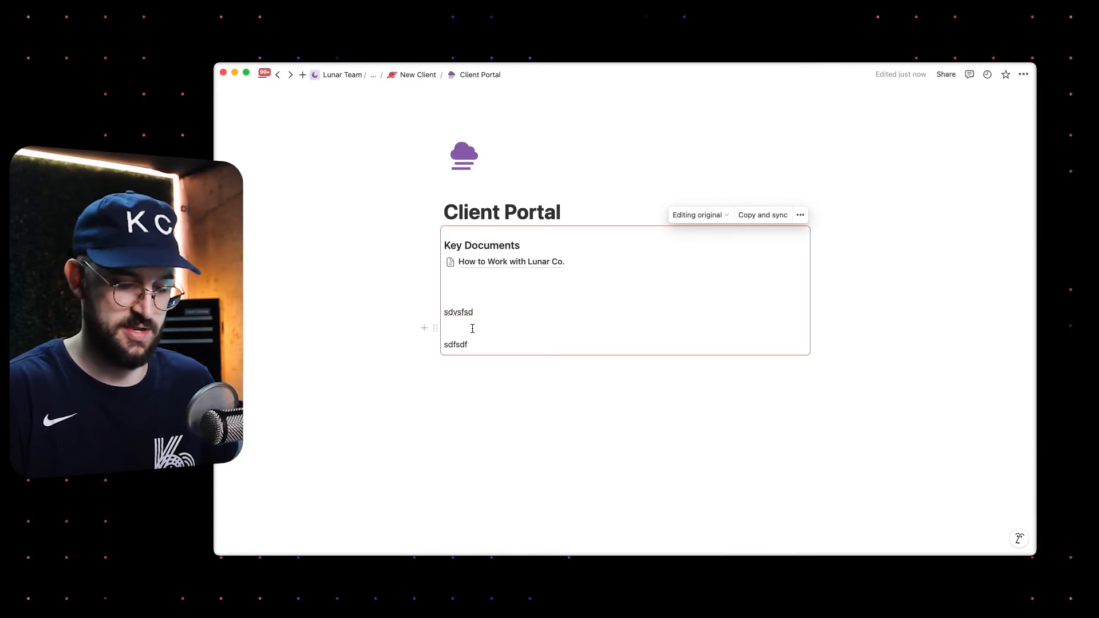
Create a full-page database titled "Ideas" in the synced block and place it directly under How to Work with Lunar Co.
{"action": "key", "text": "Return"}
{"action": "type", "text": "/data"}
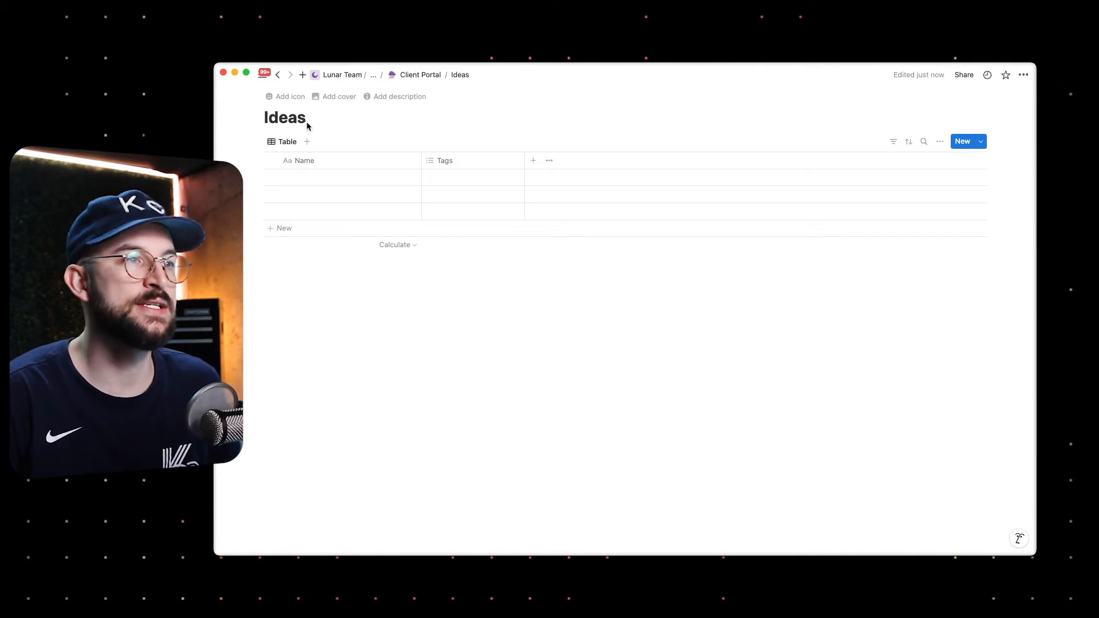
{"action": "key", "text": "super+["}
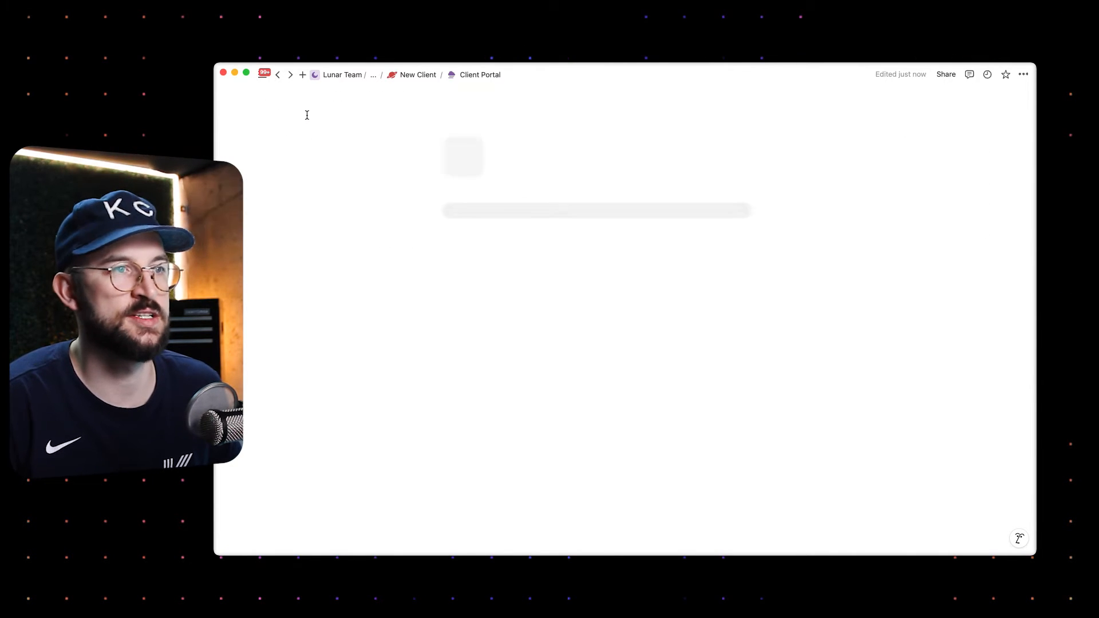
{"action": "left_click_drag", "start_coordinate": [456, 376], "coordinate": [454, 289]}
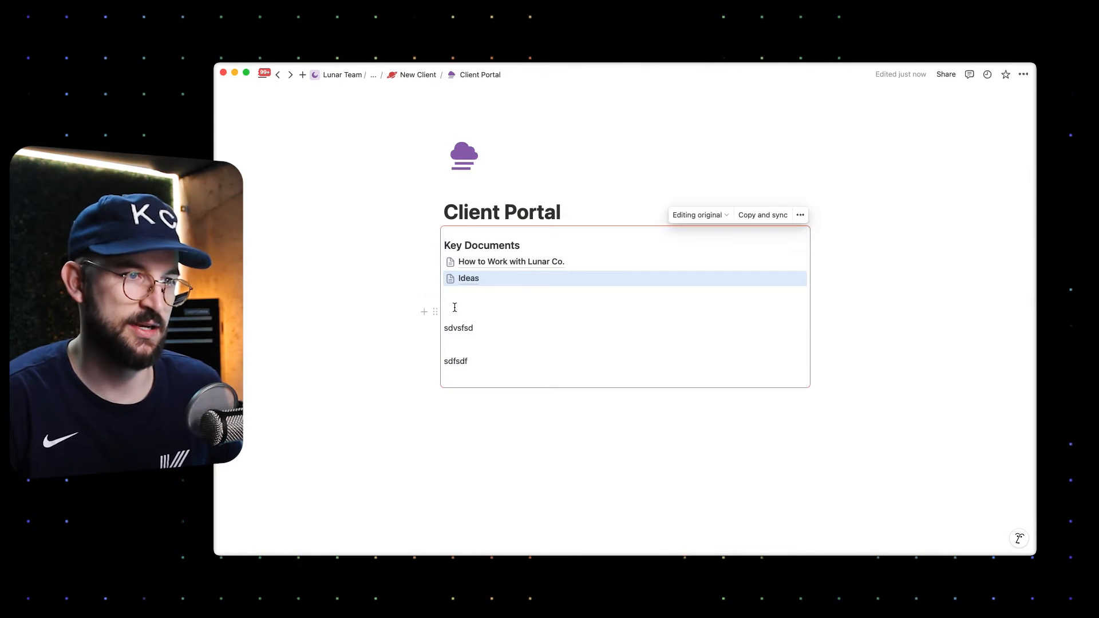
{"action": "left_click", "coordinate": [454, 308]}
Delete the two lines of placeholder text from the synced block.
{"action": "left_click_drag", "start_coordinate": [519, 369], "coordinate": [477, 358]}
{"action": "left_click_drag", "start_coordinate": [373, 324], "coordinate": [435, 364]}
{"action": "left_click", "coordinate": [498, 357]}
{"action": "key", "text": "BackSpace"}
{"action": "left_click_drag", "start_coordinate": [479, 329], "coordinate": [440, 328]}
{"action": "key", "text": "BackSpace"}
Copy the link to the Ideas database and paste it below Key Documents in the synced block as a linked database view.
{"action": "left_click", "coordinate": [470, 279]}
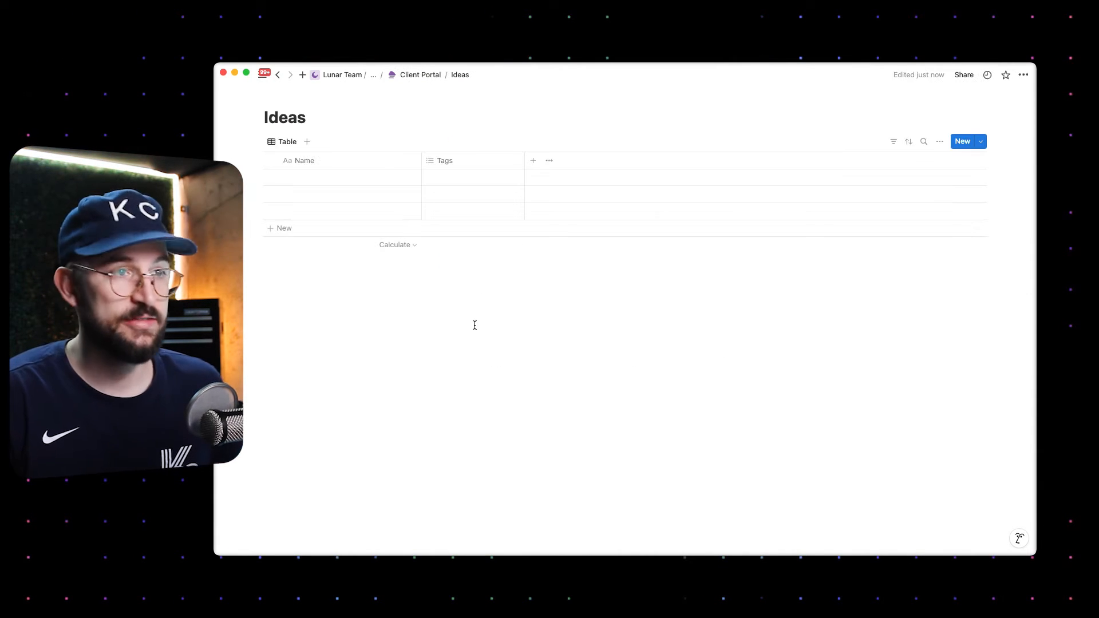
{"action": "key", "text": "super+l"}
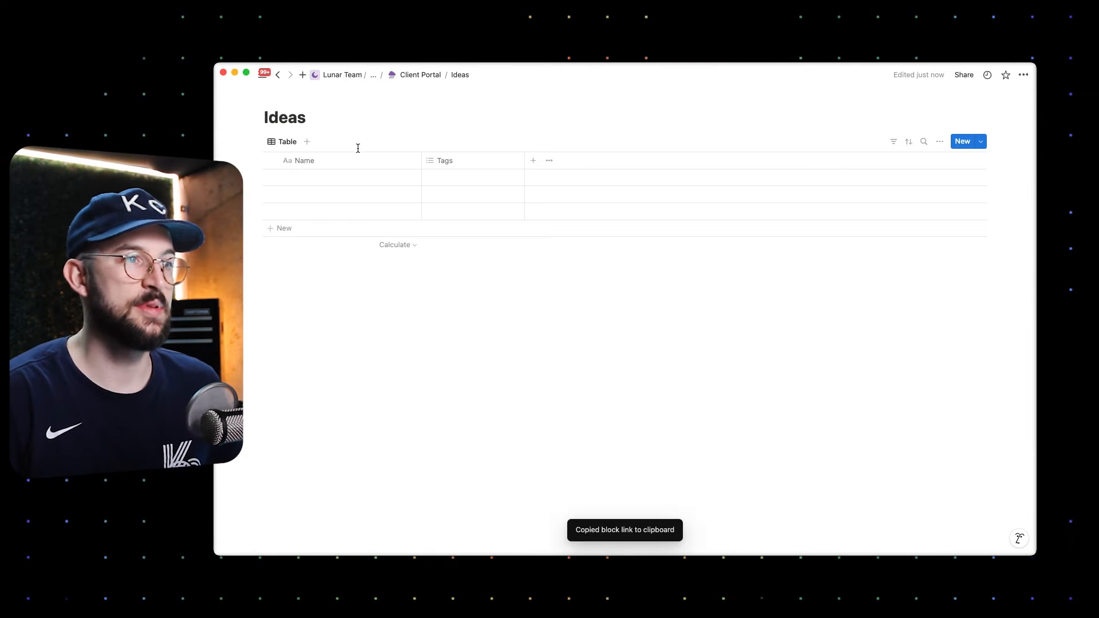
{"action": "key", "text": "super+bracketleft"}
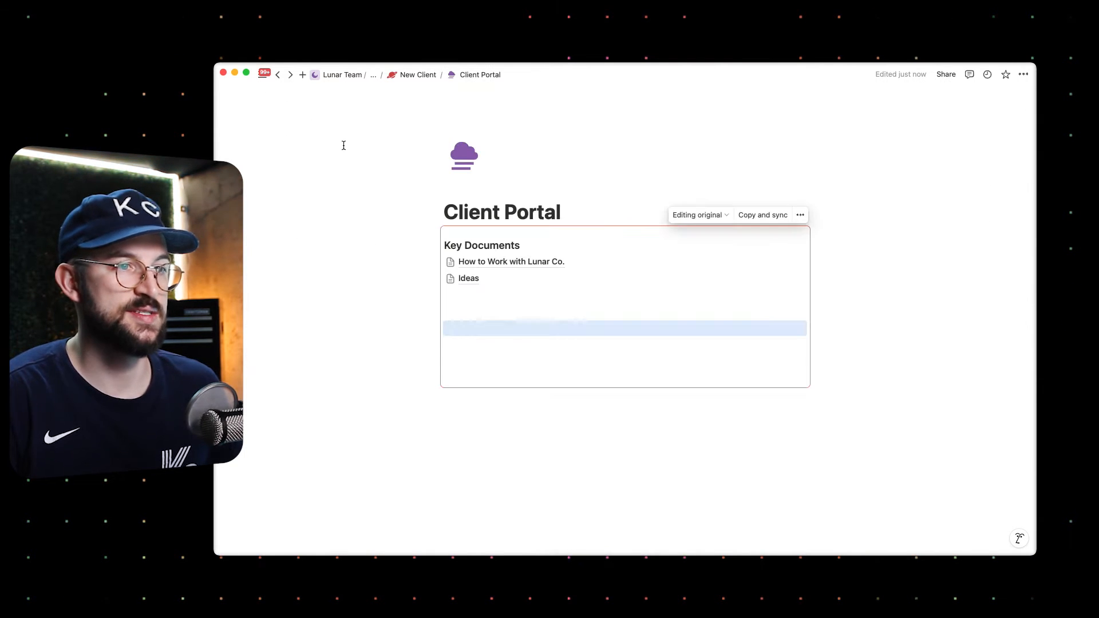
{"action": "left_click", "coordinate": [468, 327]}
{"action": "key", "text": "super+v"}
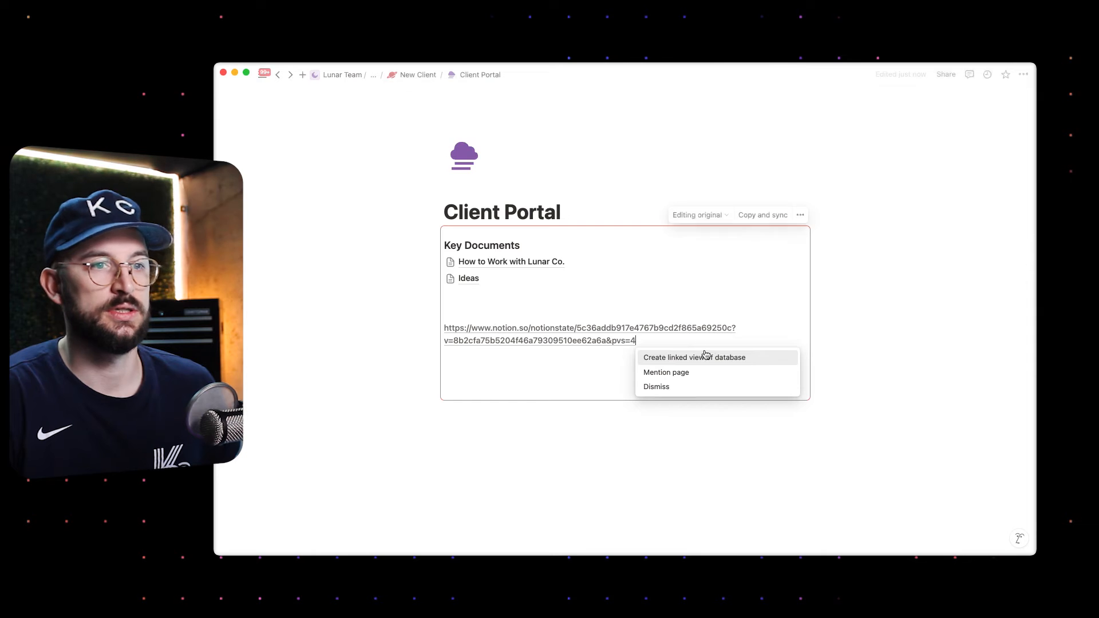
{"action": "left_click", "coordinate": [707, 359]}
{"action": "left_click", "coordinate": [455, 309]}
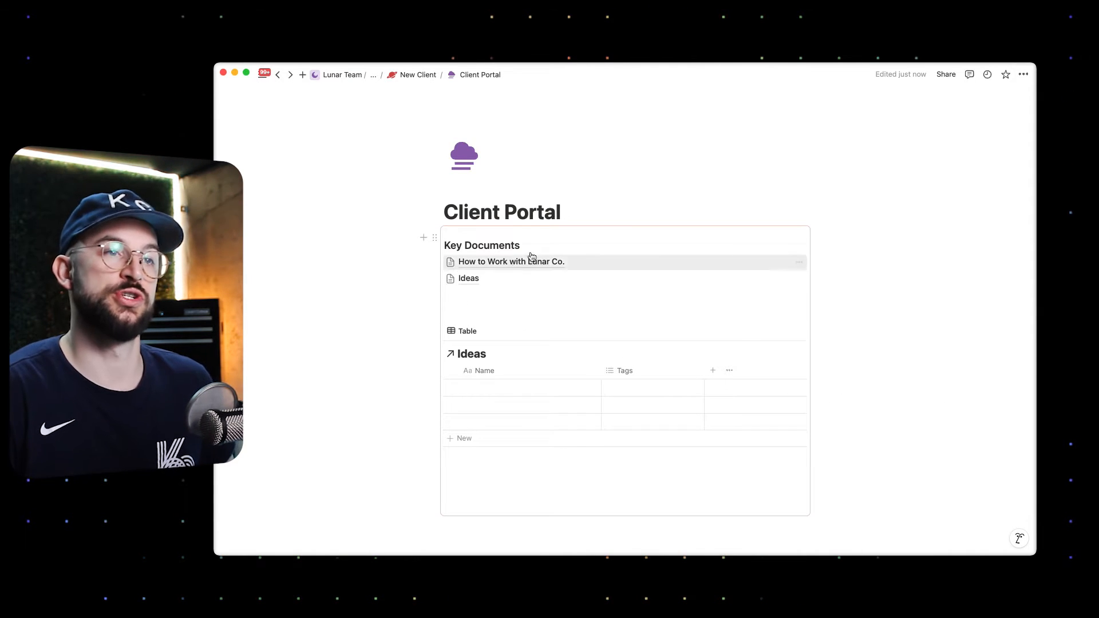
{"action": "left_click_drag", "start_coordinate": [378, 212], "coordinate": [582, 246]}
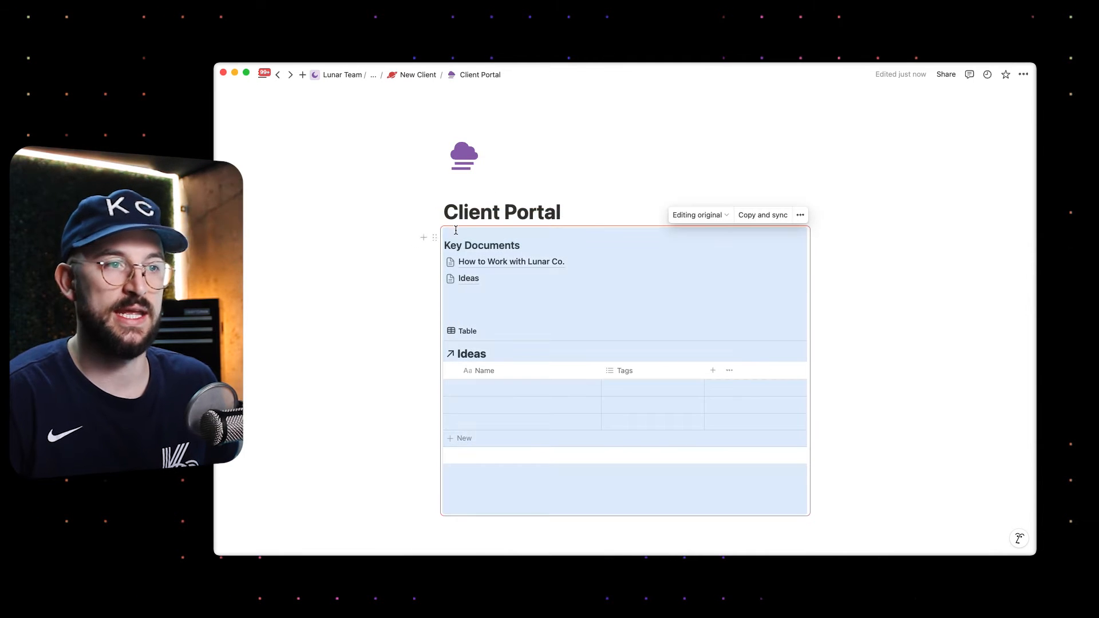
{"action": "left_click", "coordinate": [555, 214]}
{"action": "scroll", "coordinate": [413, 267], "scroll_direction": "down", "scroll_amount": 1}
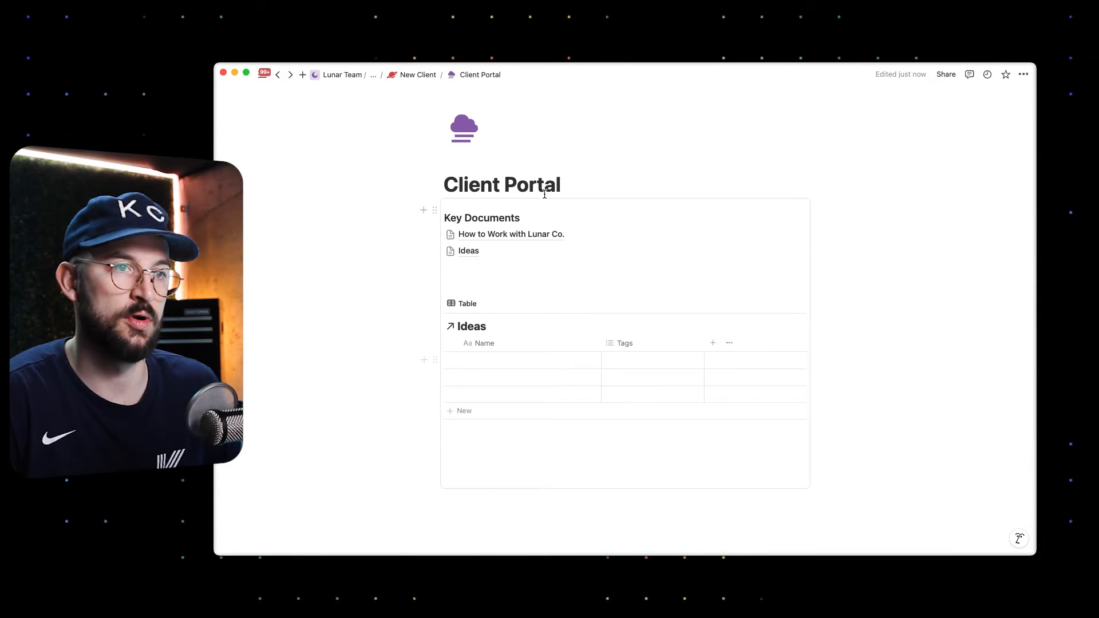
{"action": "left_click", "coordinate": [369, 187]}
{"action": "key", "text": "super+a"}
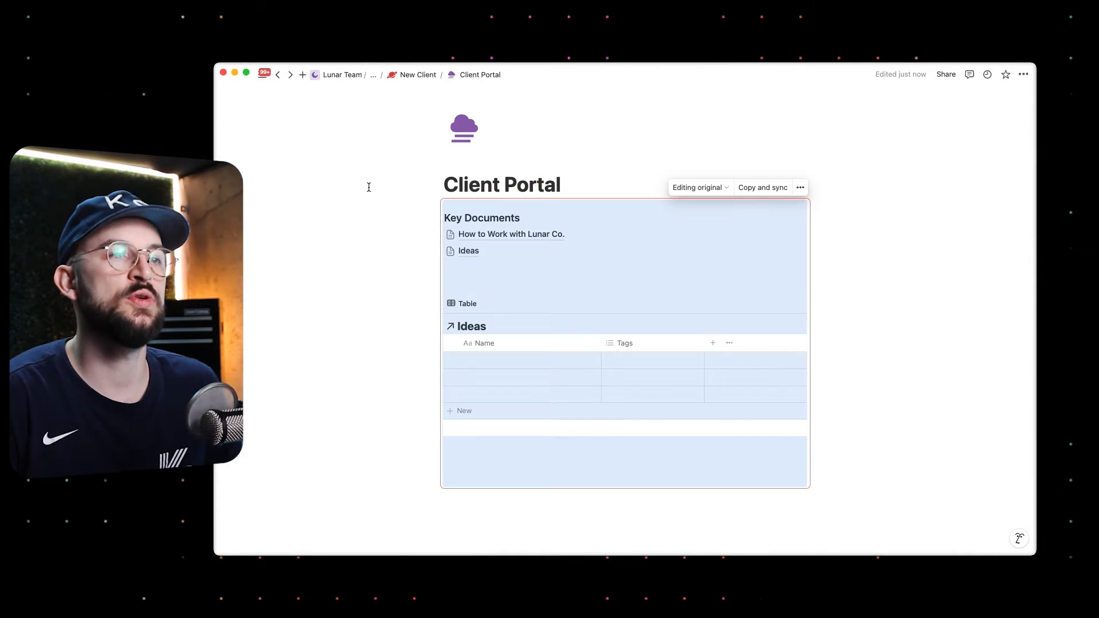
{"action": "left_click", "coordinate": [489, 218]}
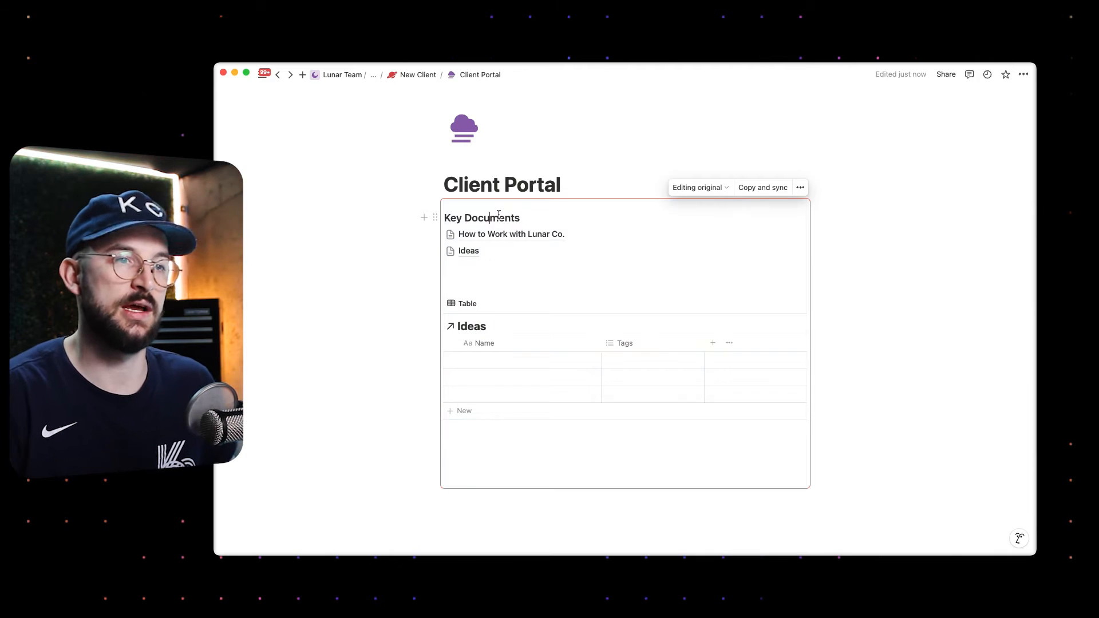
{"action": "left_click", "coordinate": [468, 290]}
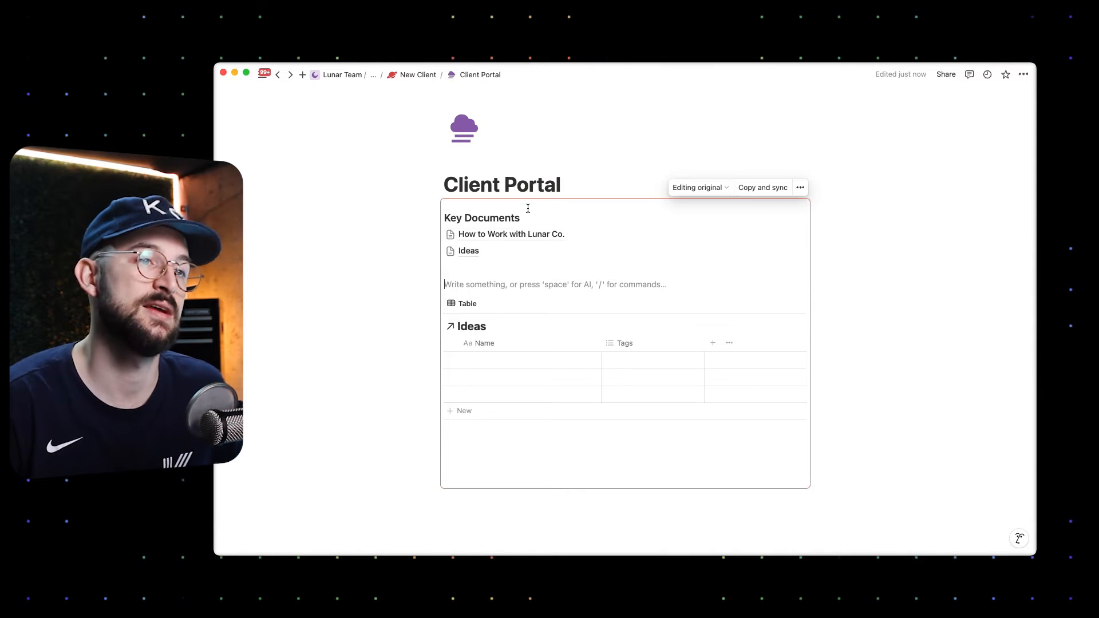
Copy and sync the Client Portal's synced block, and paste it below the Client Portal page in the New Client template.
{"action": "left_click", "coordinate": [589, 198]}
{"action": "left_click", "coordinate": [773, 188]}
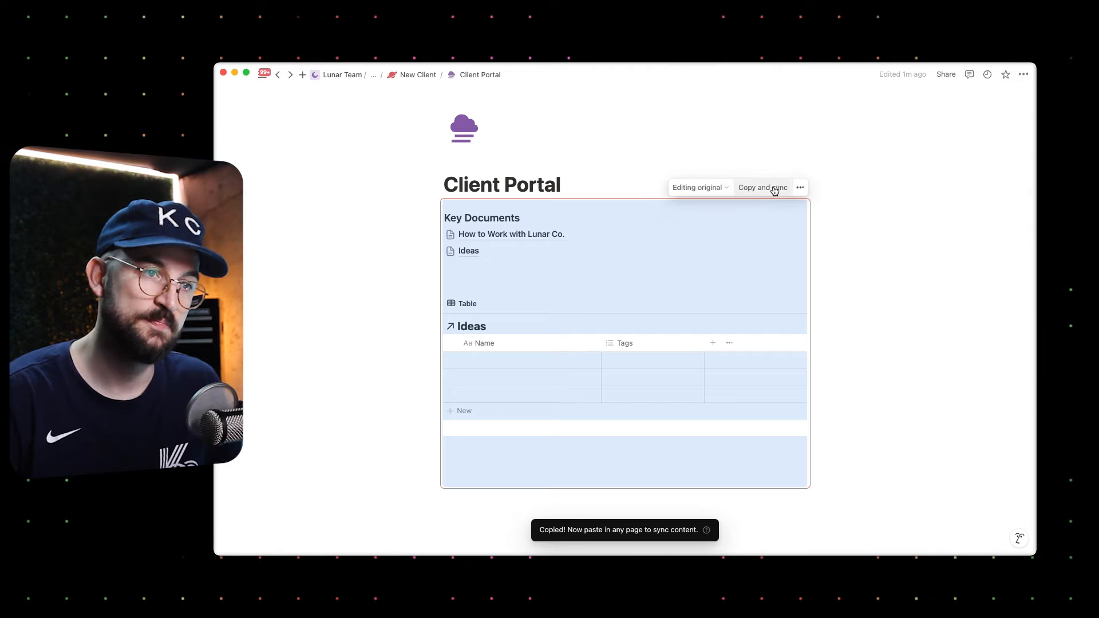
{"action": "left_click", "coordinate": [416, 75]}
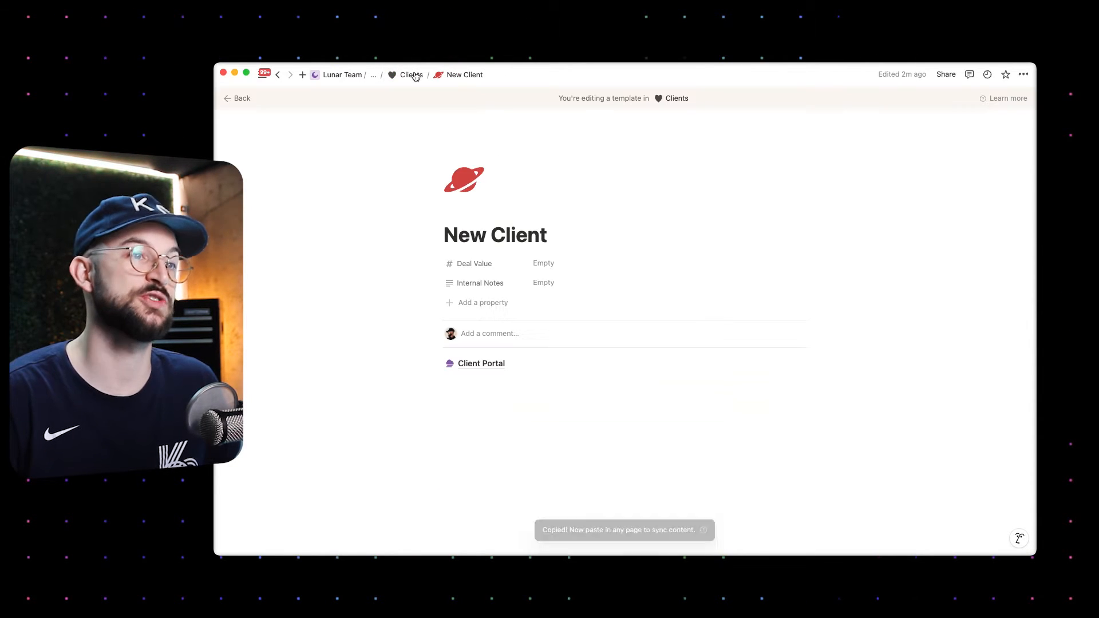
{"action": "left_click", "coordinate": [478, 401]}
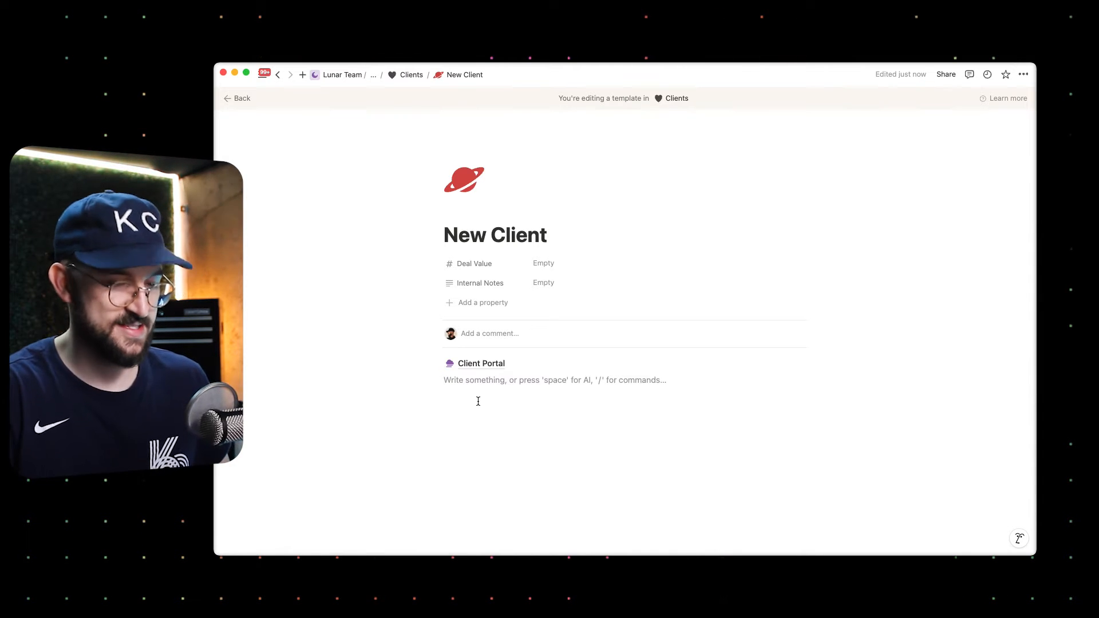
{"action": "key", "text": "super+v"}
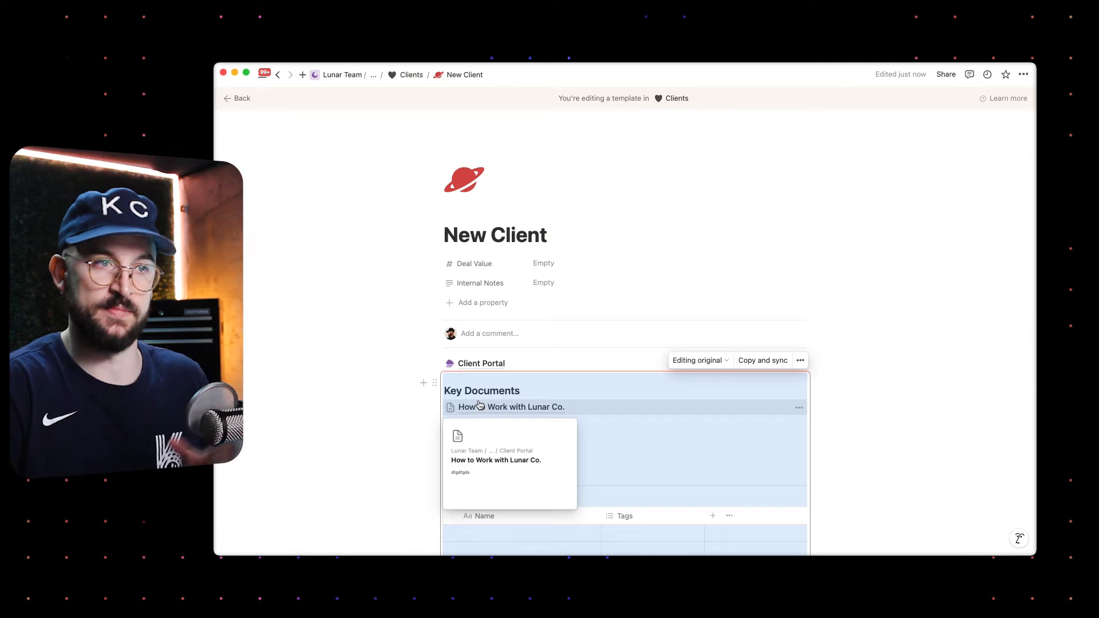
Open the Client Portal page from the New Client template and check its sharing settings.
{"action": "left_click", "coordinate": [529, 233]}
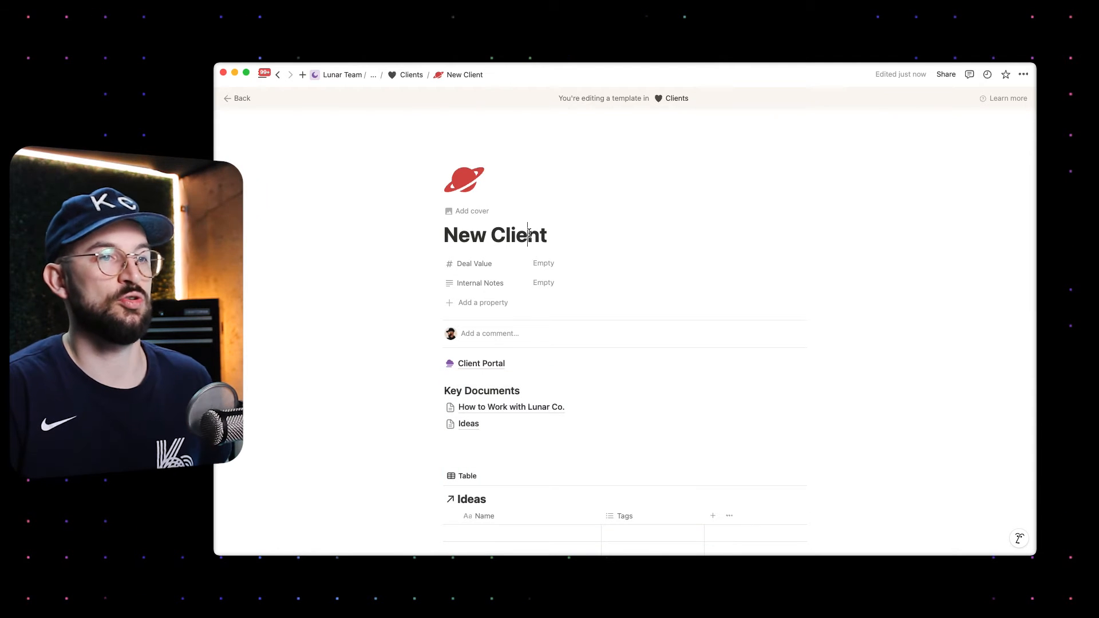
{"action": "left_click_drag", "start_coordinate": [459, 235], "coordinate": [560, 223]}
{"action": "scroll", "coordinate": [487, 347], "scroll_direction": "down", "scroll_amount": 1}
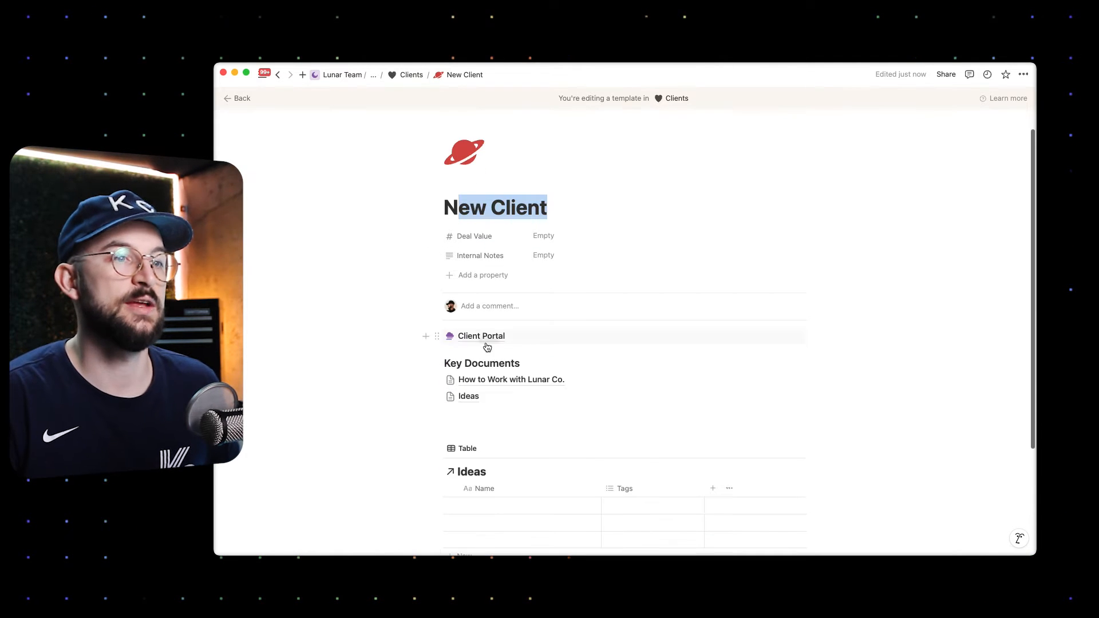
{"action": "left_click_drag", "start_coordinate": [486, 337], "coordinate": [484, 336]}
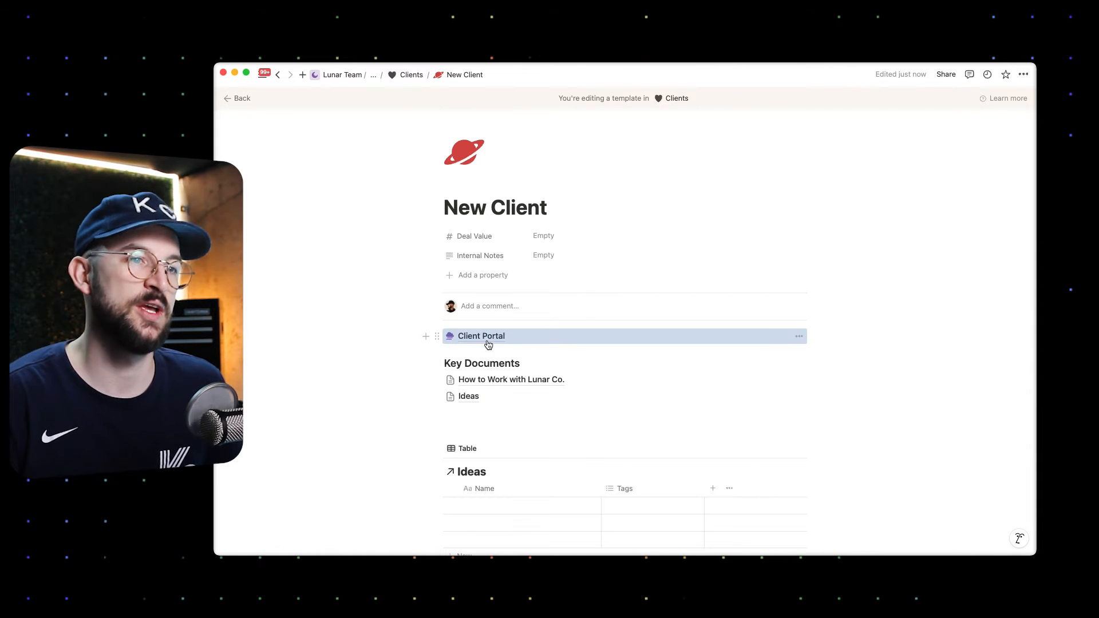
{"action": "mouse_move", "coordinate": [488, 339]}
{"action": "left_click", "coordinate": [489, 338]}
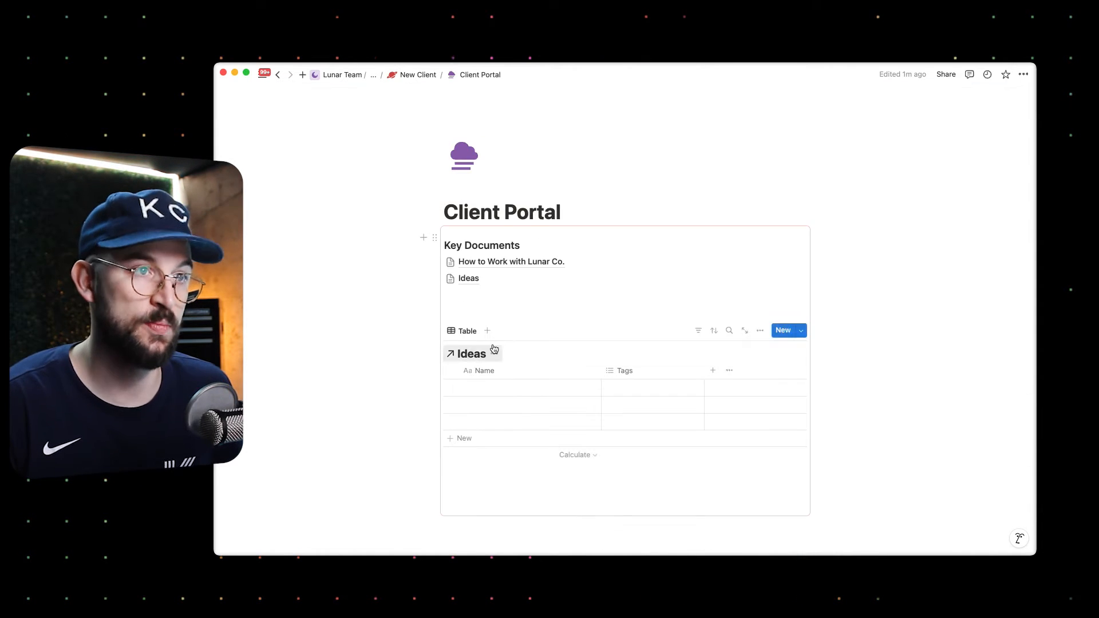
{"action": "left_click", "coordinate": [948, 75]}
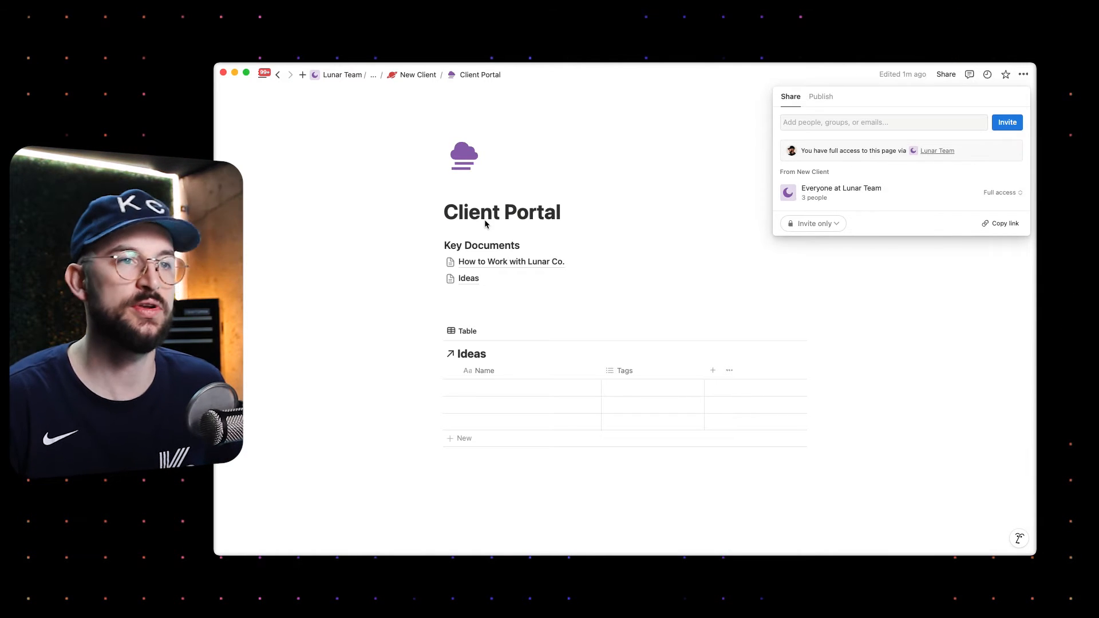
{"action": "left_click", "coordinate": [538, 223]}
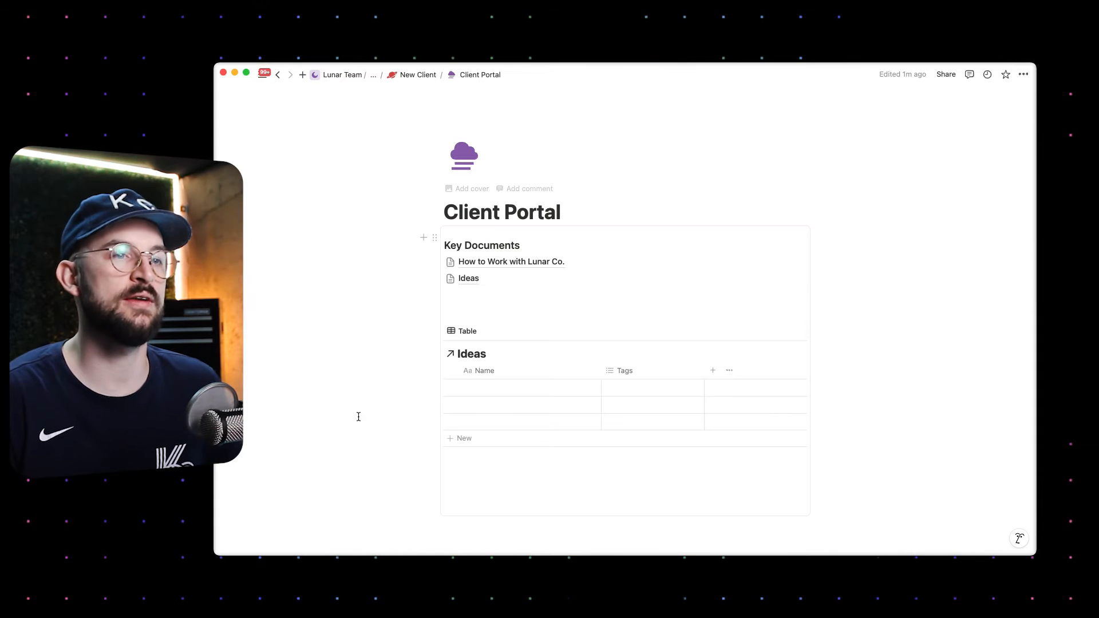
{"action": "scroll", "coordinate": [587, 213], "scroll_direction": "down", "scroll_amount": 1}
{"action": "scroll", "coordinate": [587, 213], "scroll_direction": "up", "scroll_amount": 1}
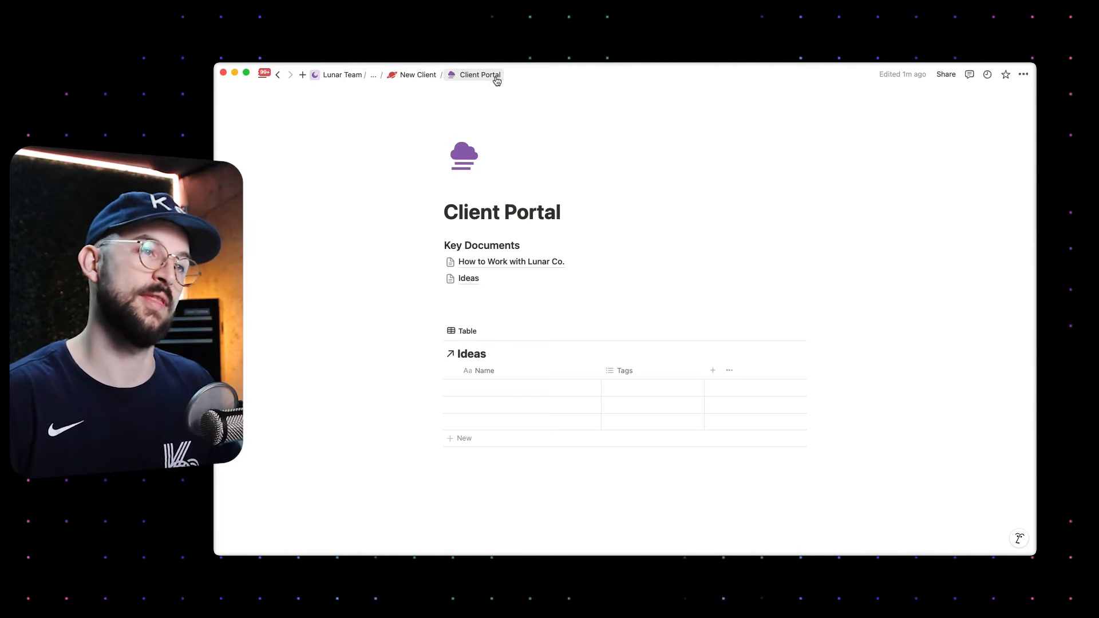
{"action": "scroll", "coordinate": [515, 190], "scroll_direction": "down", "scroll_amount": 3}
{"action": "left_click", "coordinate": [566, 109]}
{"action": "scroll", "coordinate": [535, 129], "scroll_direction": "up", "scroll_amount": 2}
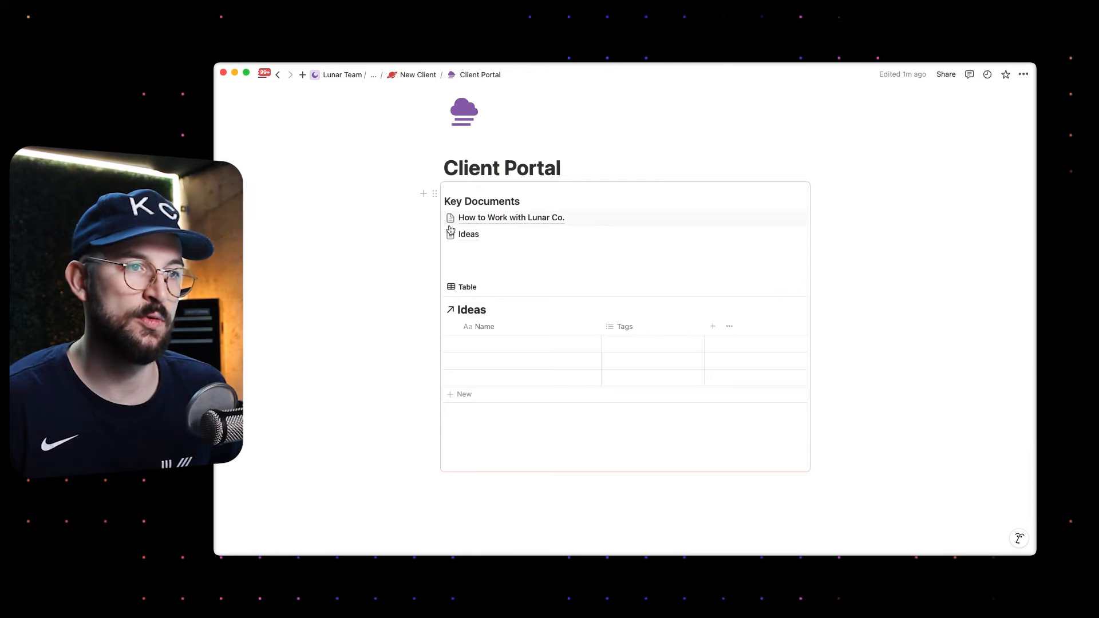
Add placeholder text "dfgvsfvas" below the synced block on the Client Portal page and delete it again.
{"action": "left_click", "coordinate": [486, 492]}
{"action": "type", "text": "dfgvsfvas"}
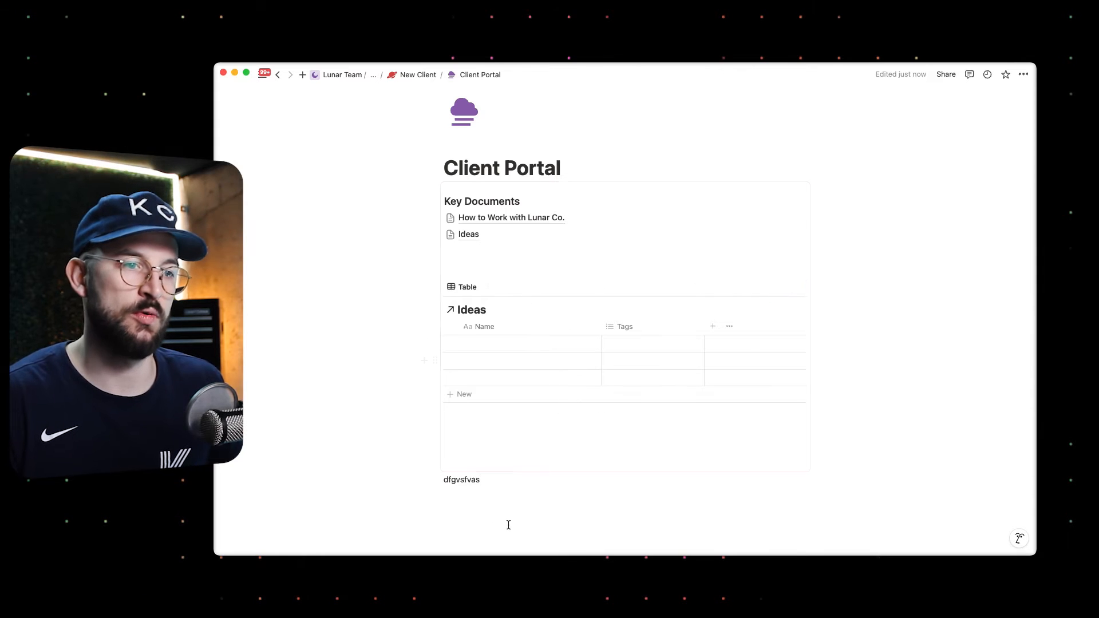
{"action": "key", "text": "super+a"}
{"action": "key", "text": "BackSpace"}
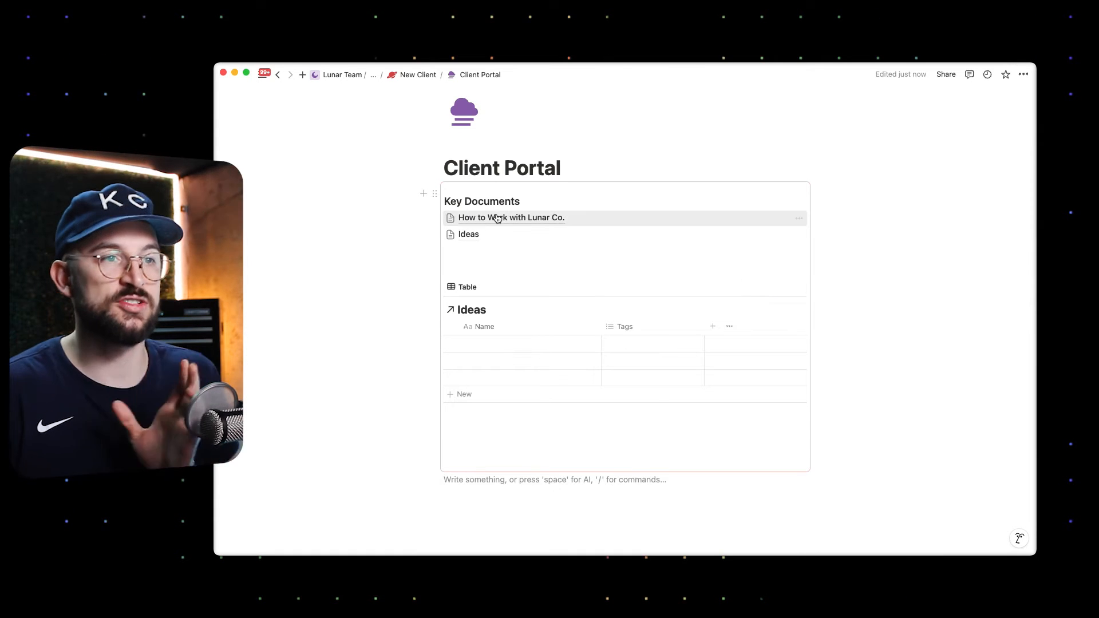
Return to the New Client template and review the synced content below the Client Portal page.
{"action": "left_click", "coordinate": [612, 200]}
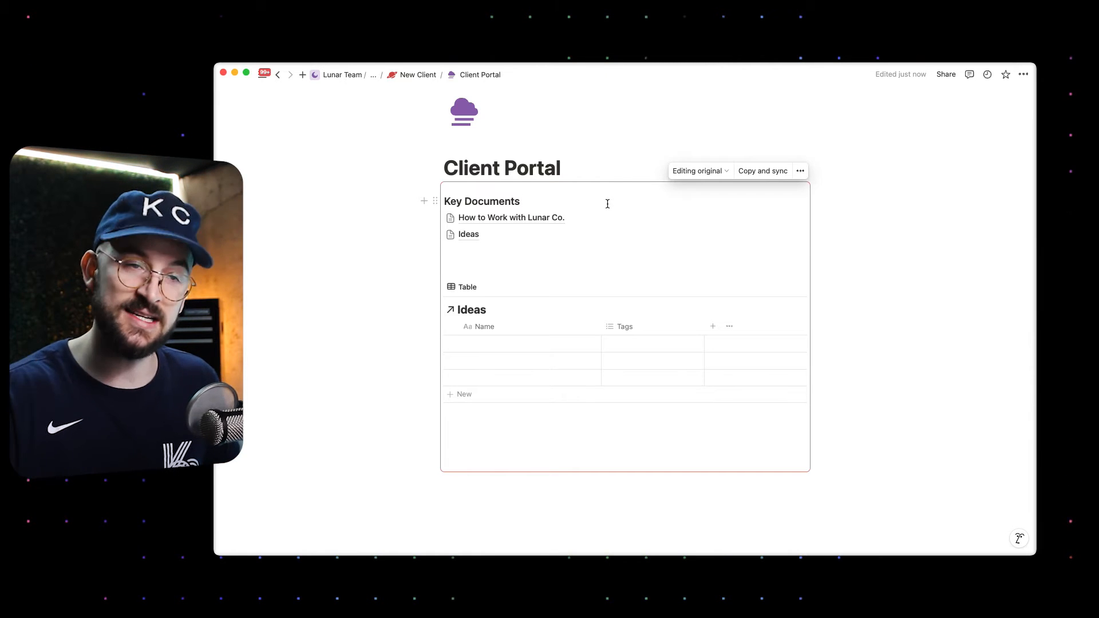
{"action": "left_click", "coordinate": [432, 78]}
{"action": "scroll", "coordinate": [481, 289], "scroll_direction": "down", "scroll_amount": 2}
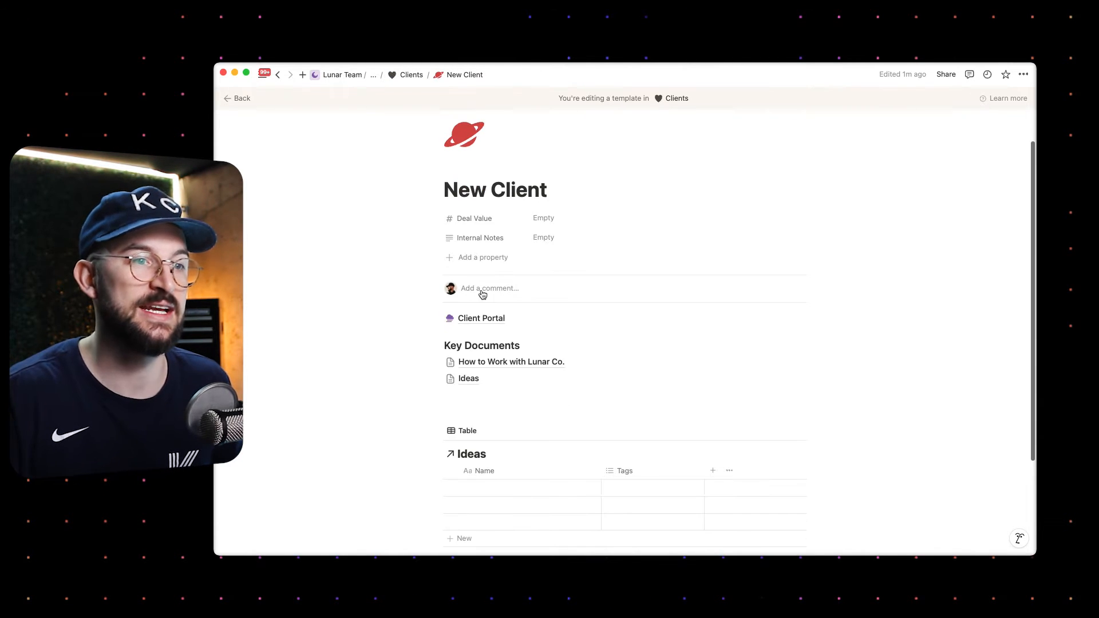
{"action": "mouse_move", "coordinate": [487, 324]}
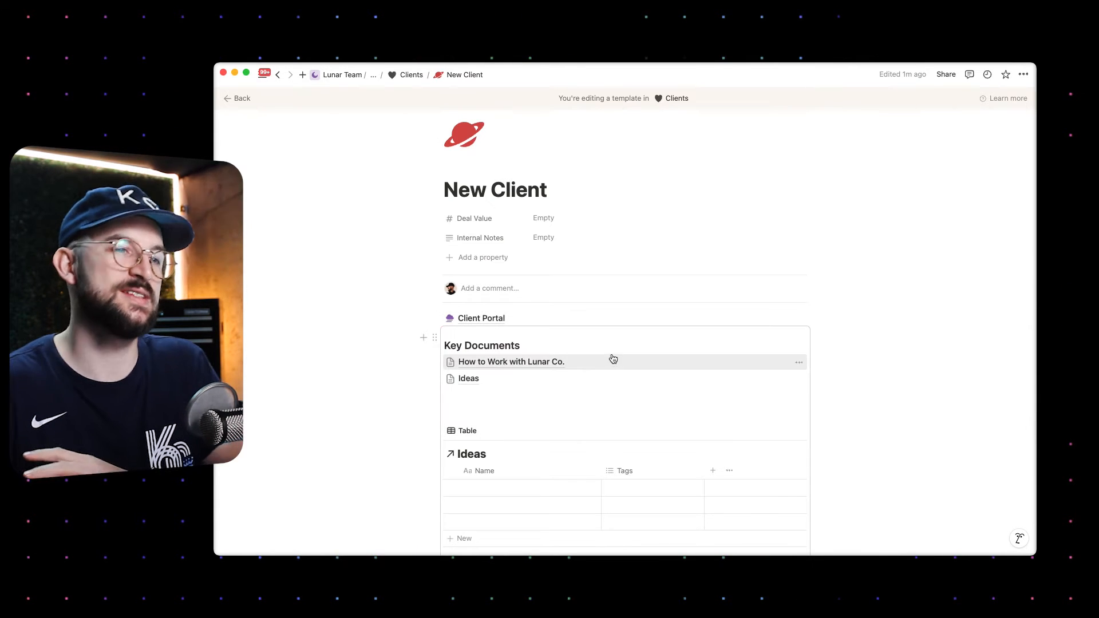
{"action": "left_click", "coordinate": [601, 345]}
{"action": "scroll", "coordinate": [549, 344], "scroll_direction": "down", "scroll_amount": 1}
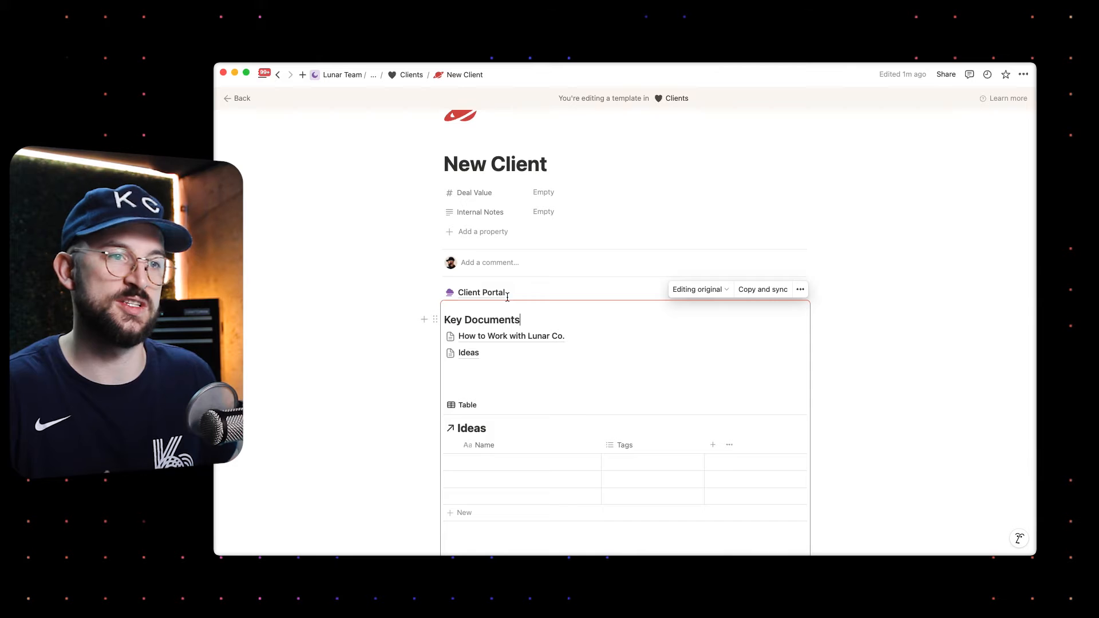
{"action": "mouse_move", "coordinate": [478, 292]}
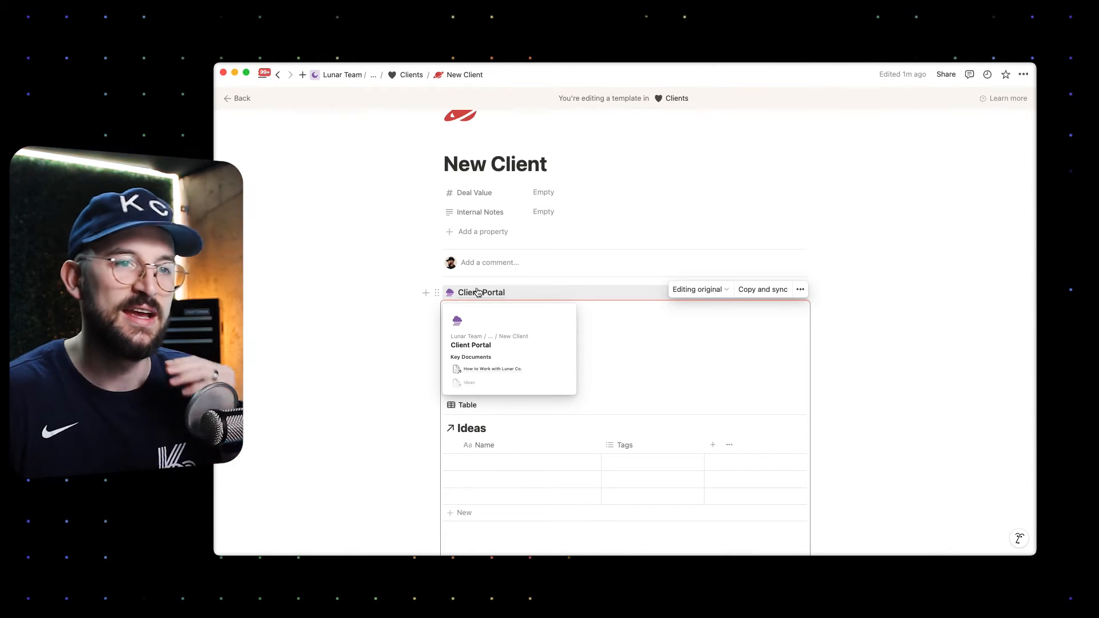
{"action": "scroll", "coordinate": [471, 289], "scroll_direction": "down", "scroll_amount": 2}
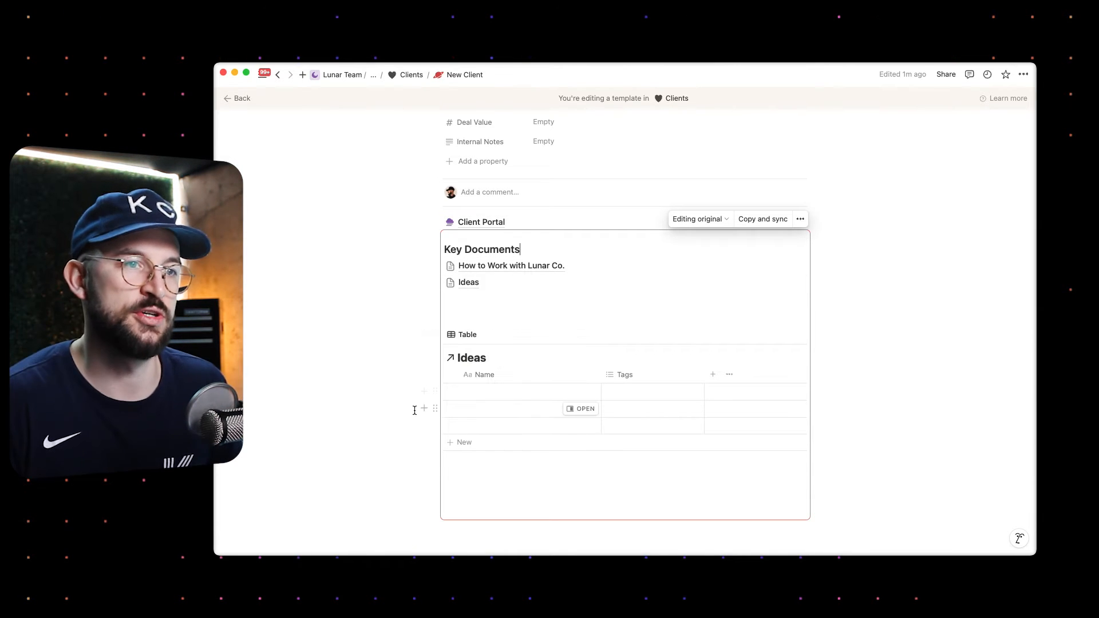
Move the Client Portal page below the synced block in the New Client template.
{"action": "left_click", "coordinate": [478, 314]}
{"action": "scroll", "coordinate": [472, 286], "scroll_direction": "up", "scroll_amount": 3}
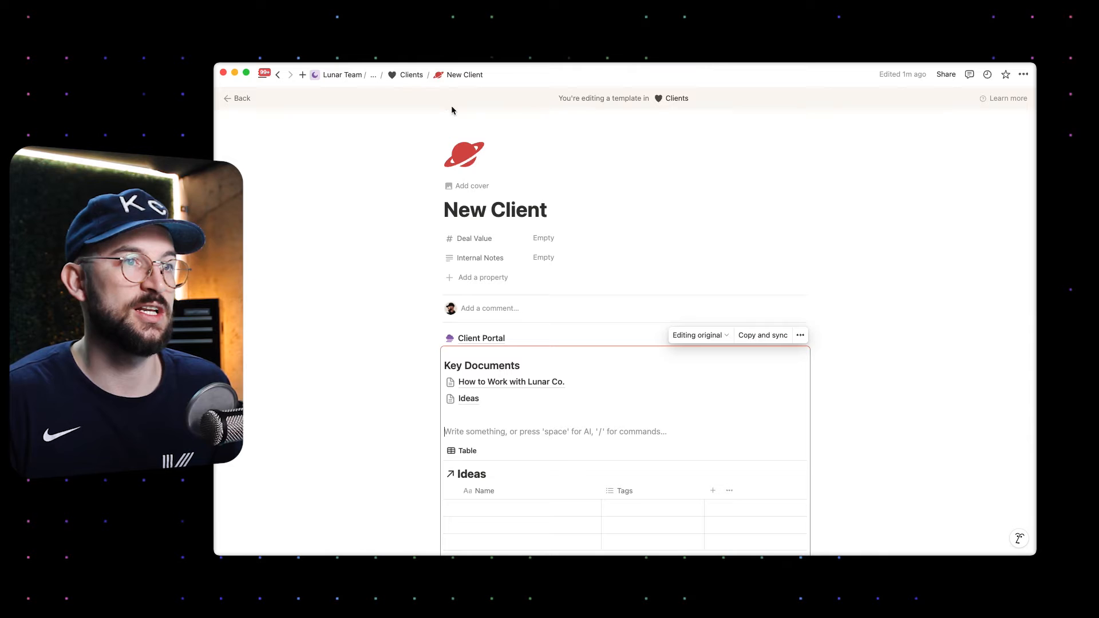
{"action": "scroll", "coordinate": [495, 240], "scroll_direction": "down", "scroll_amount": 3}
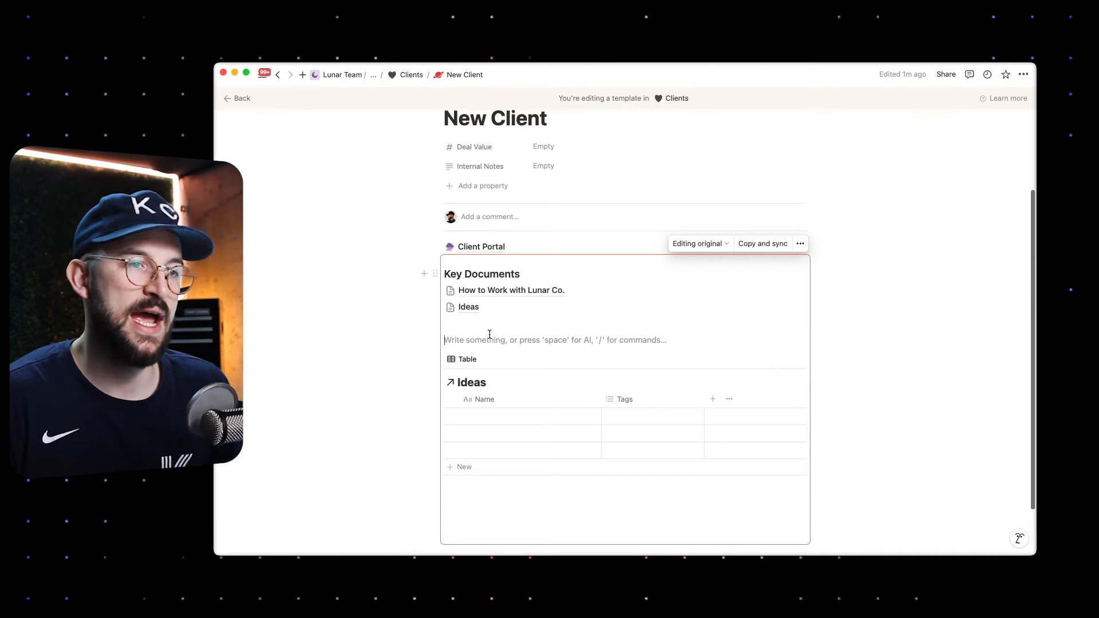
{"action": "left_click_drag", "start_coordinate": [496, 247], "coordinate": [488, 464]}
{"action": "scroll", "coordinate": [489, 464], "scroll_direction": "up", "scroll_amount": 7}
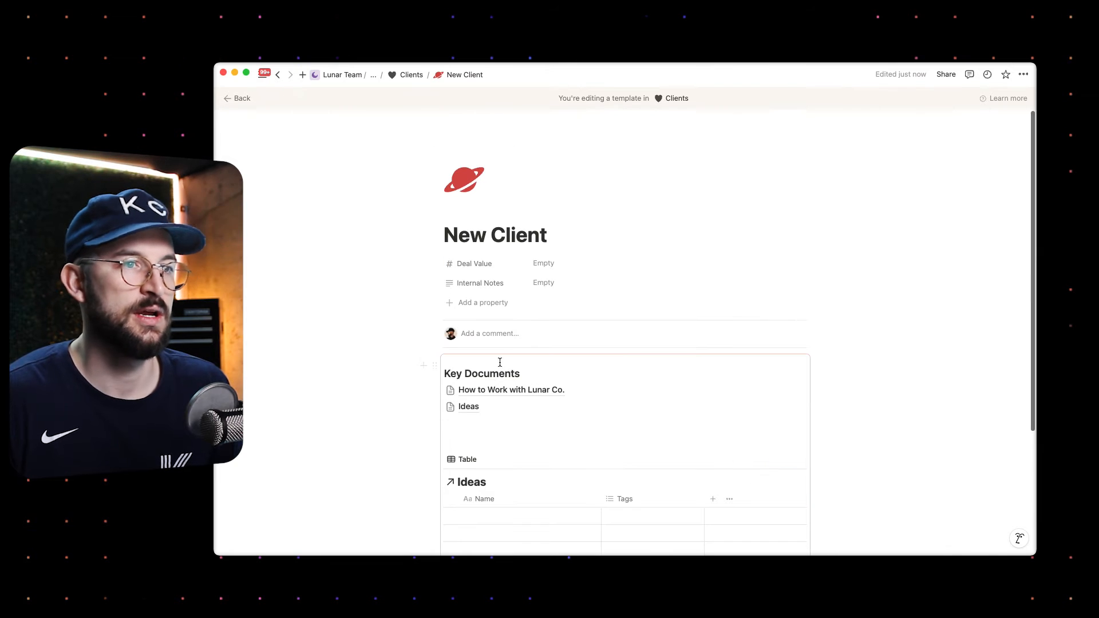
{"action": "left_click", "coordinate": [542, 234]}
{"action": "scroll", "coordinate": [521, 255], "scroll_direction": "down", "scroll_amount": 2}
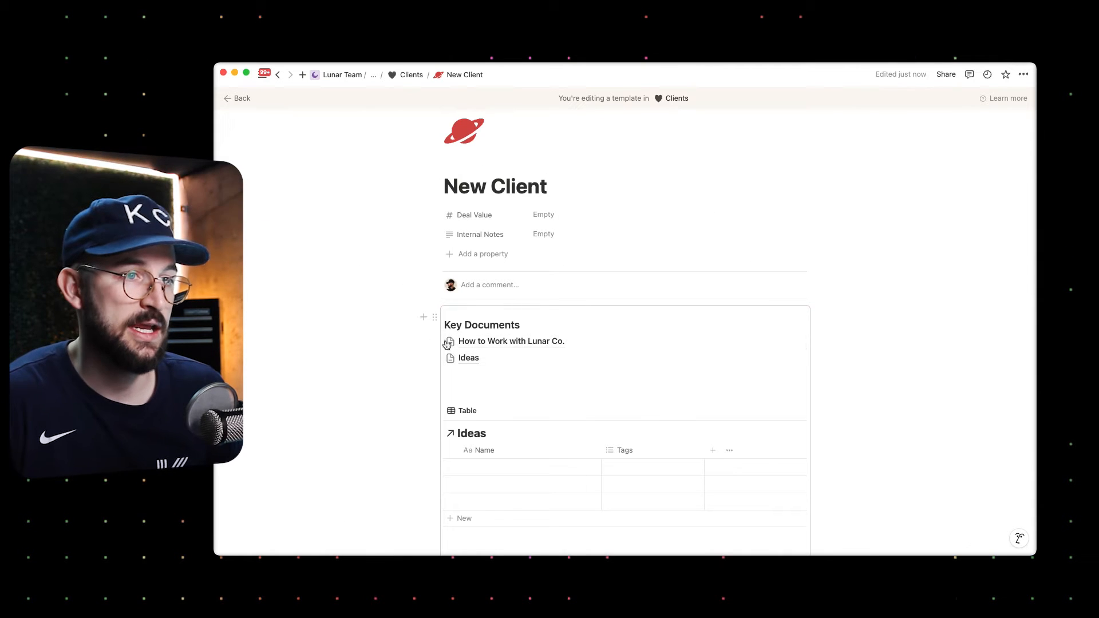
{"action": "double_click", "coordinate": [497, 326]}
{"action": "left_click", "coordinate": [497, 326]}
{"action": "scroll", "coordinate": [498, 325], "scroll_direction": "down", "scroll_amount": 1}
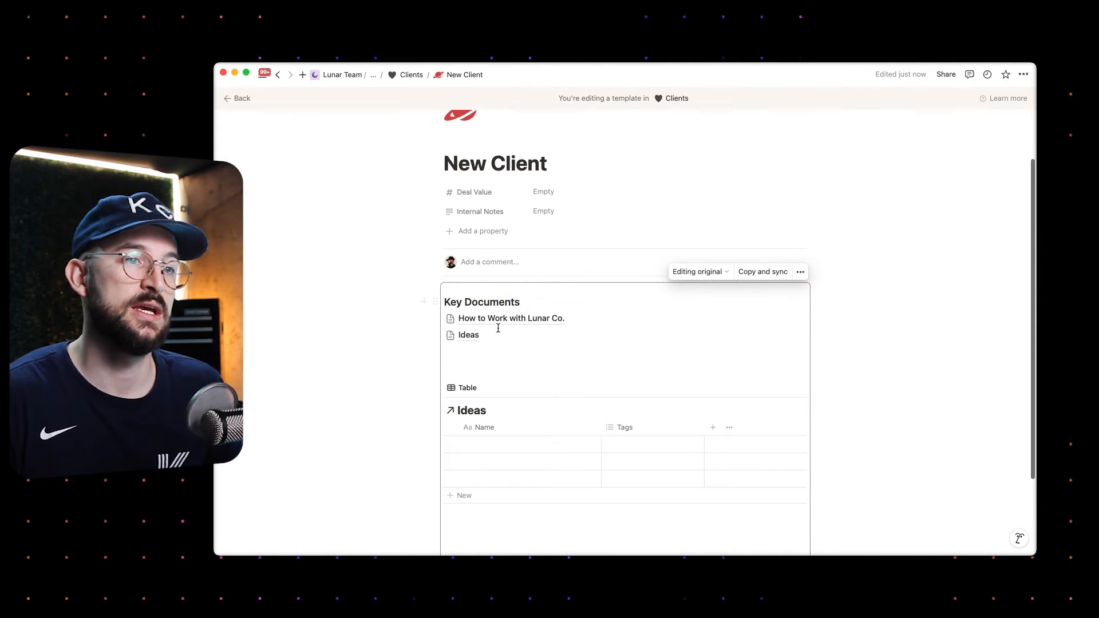
Add the placeholder text "ksdfjskjfklsja" above the synced block in the New Client template.
{"action": "left_click", "coordinate": [551, 153]}
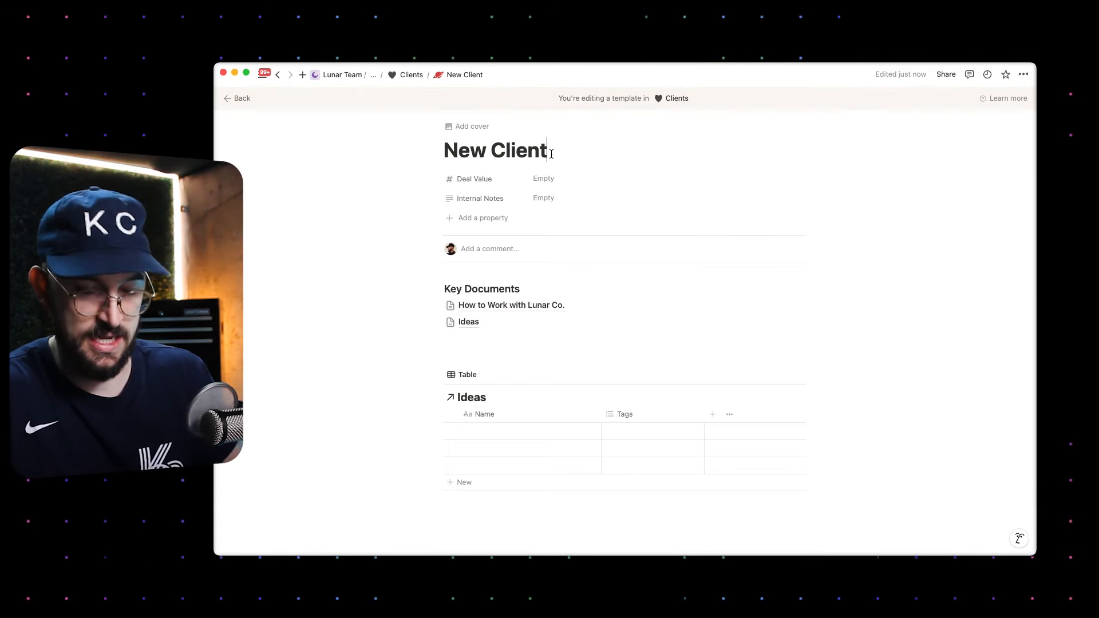
{"action": "key", "text": "Return"}
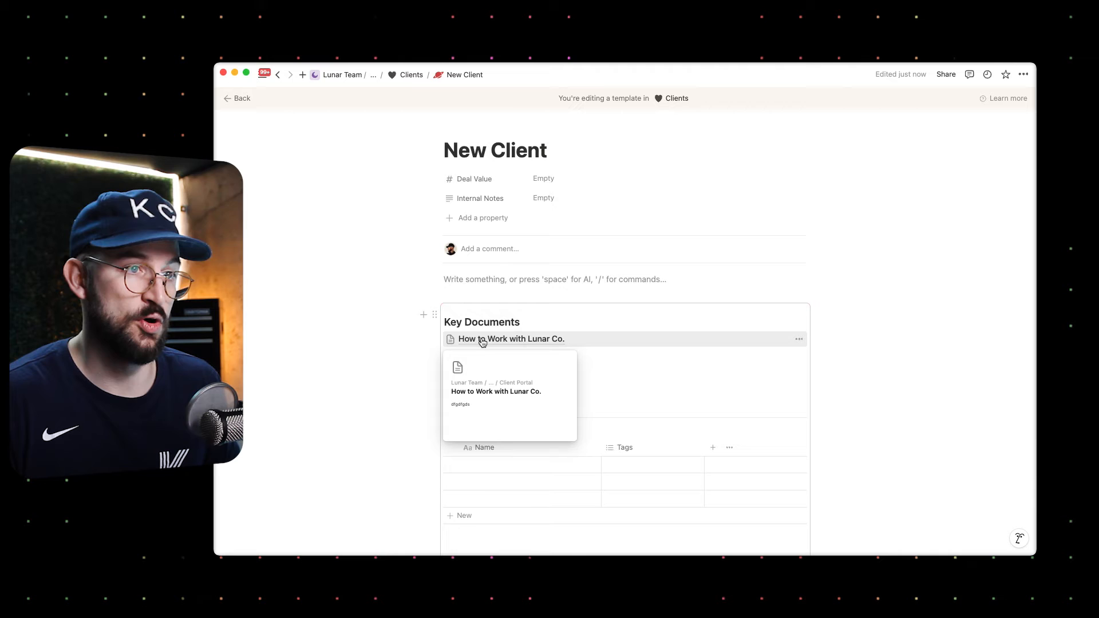
{"action": "type", "text": "ksdfjskjfklsja"}
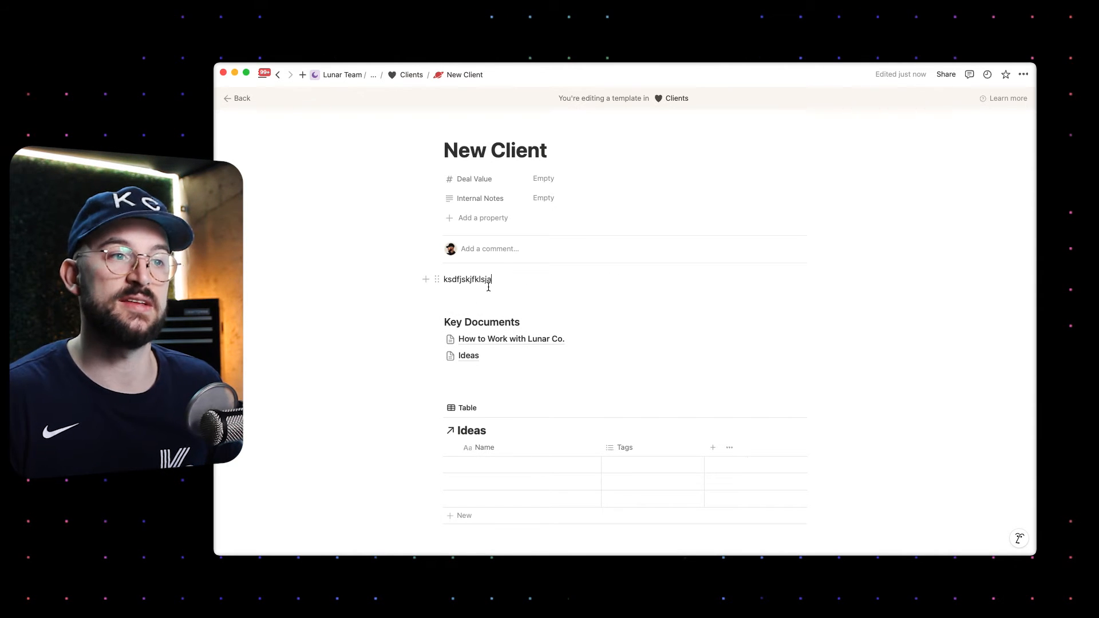
{"action": "left_click", "coordinate": [487, 297]}
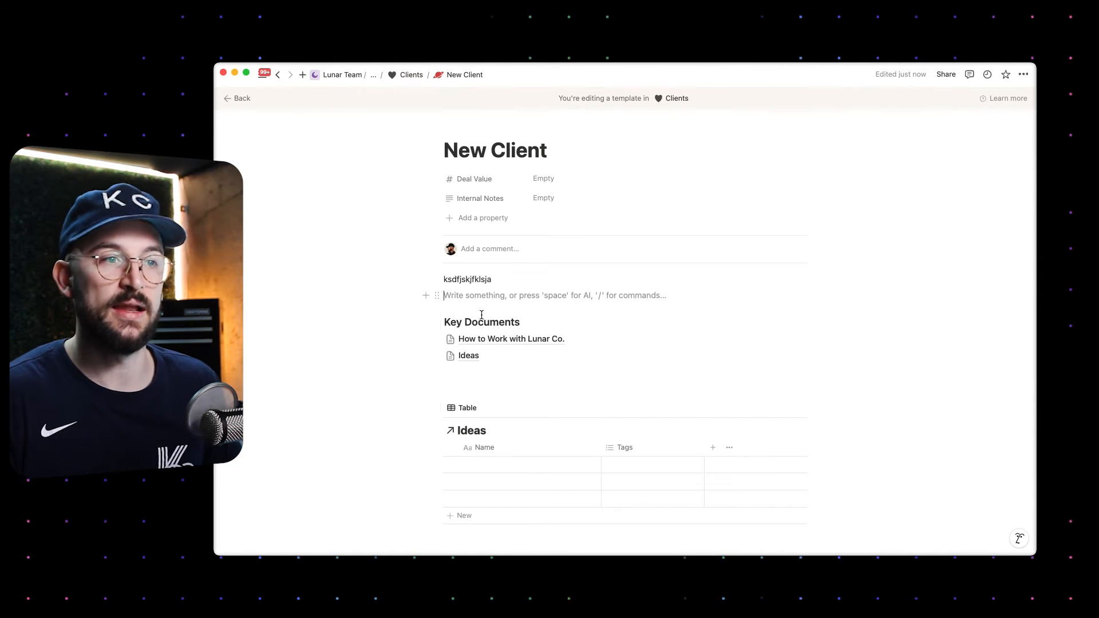
{"action": "left_click", "coordinate": [489, 307]}
{"action": "left_click", "coordinate": [558, 322]}
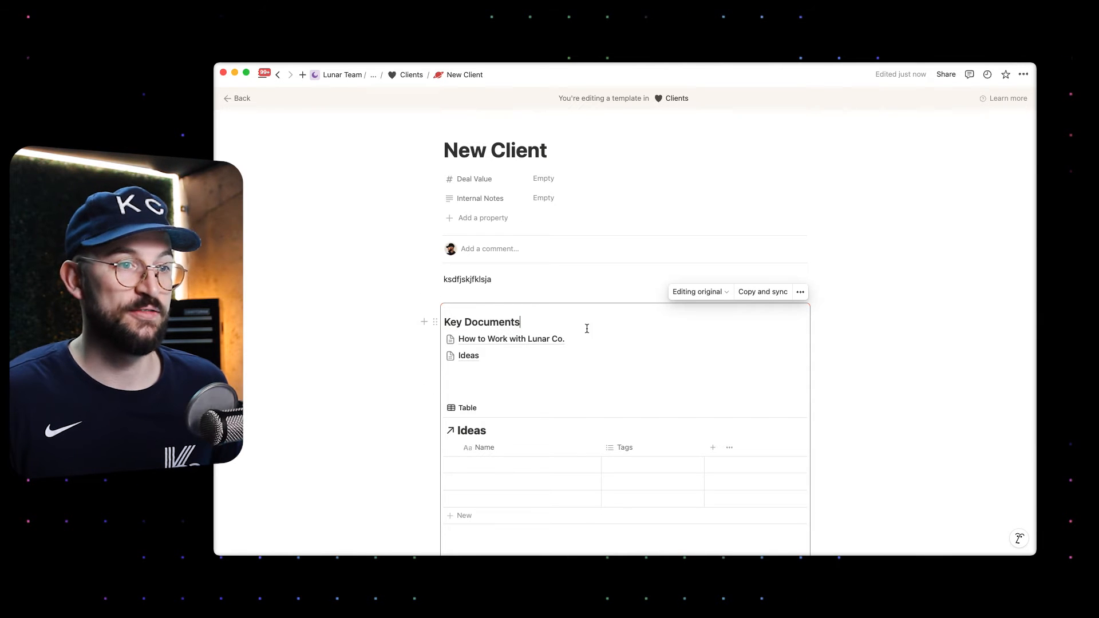
Review the synced block and delete the placeholder text above it.
{"action": "scroll", "coordinate": [586, 328], "scroll_direction": "down", "scroll_amount": 3}
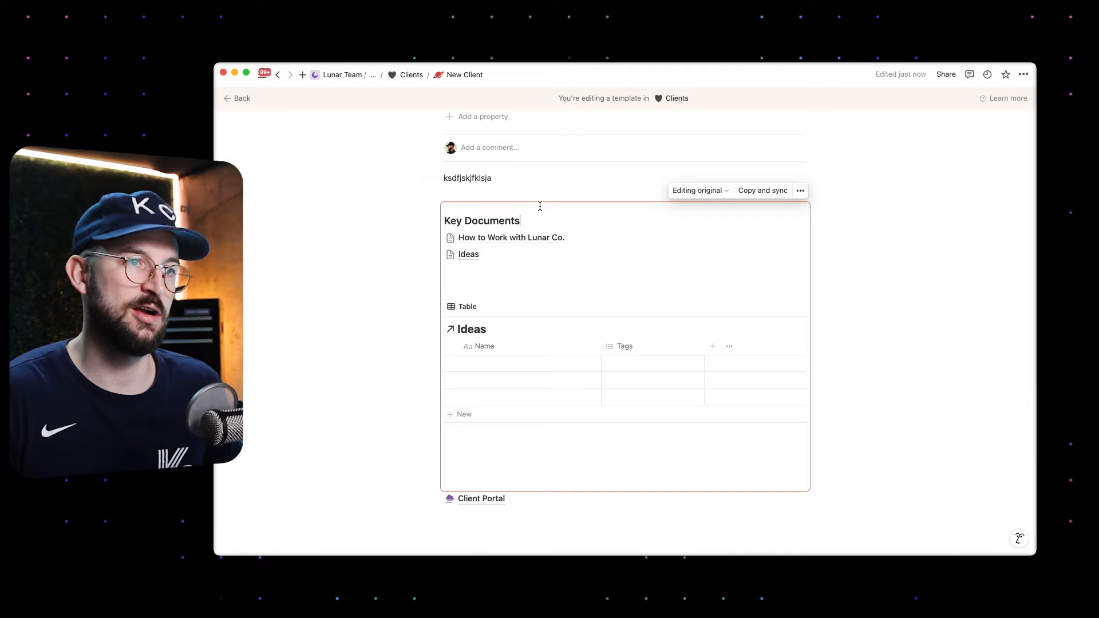
{"action": "mouse_move", "coordinate": [493, 254]}
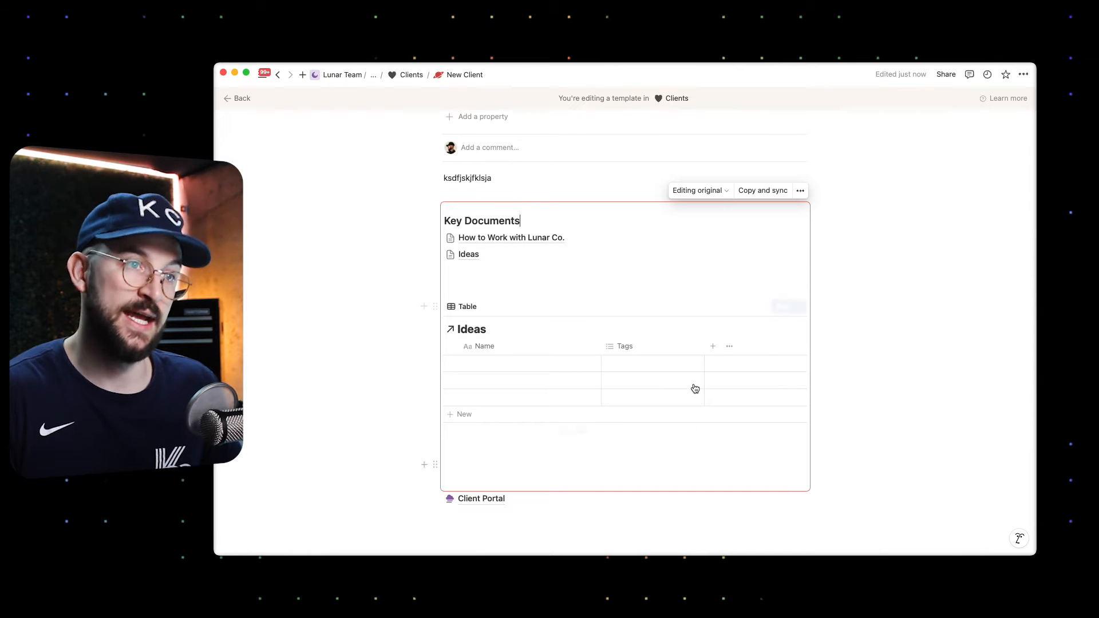
{"action": "scroll", "coordinate": [553, 278], "scroll_direction": "up", "scroll_amount": 3}
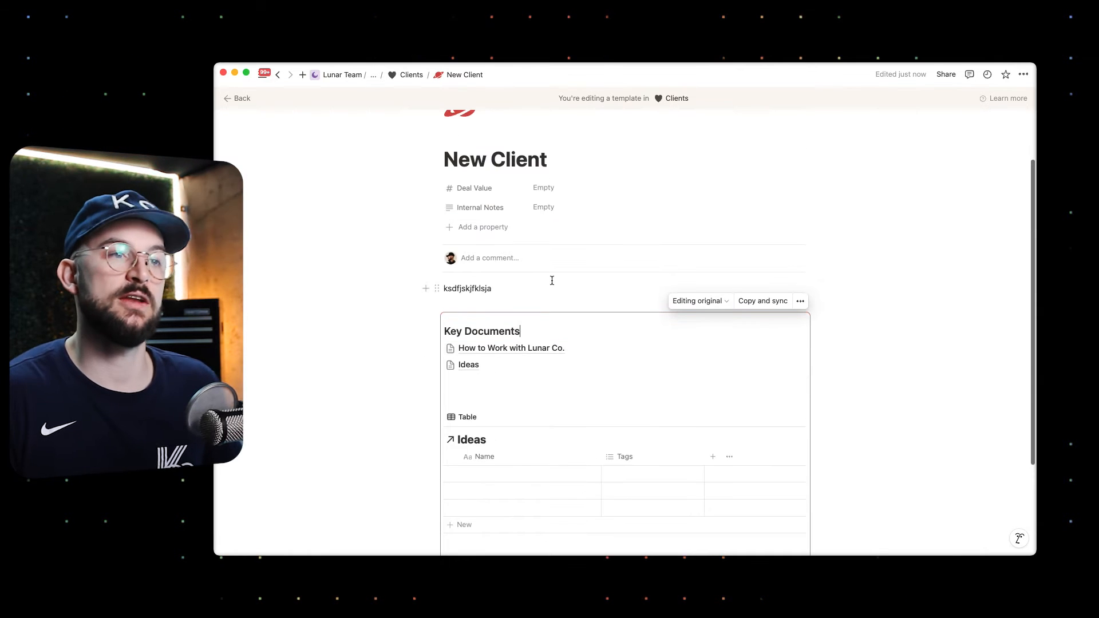
{"action": "left_click", "coordinate": [495, 290]}
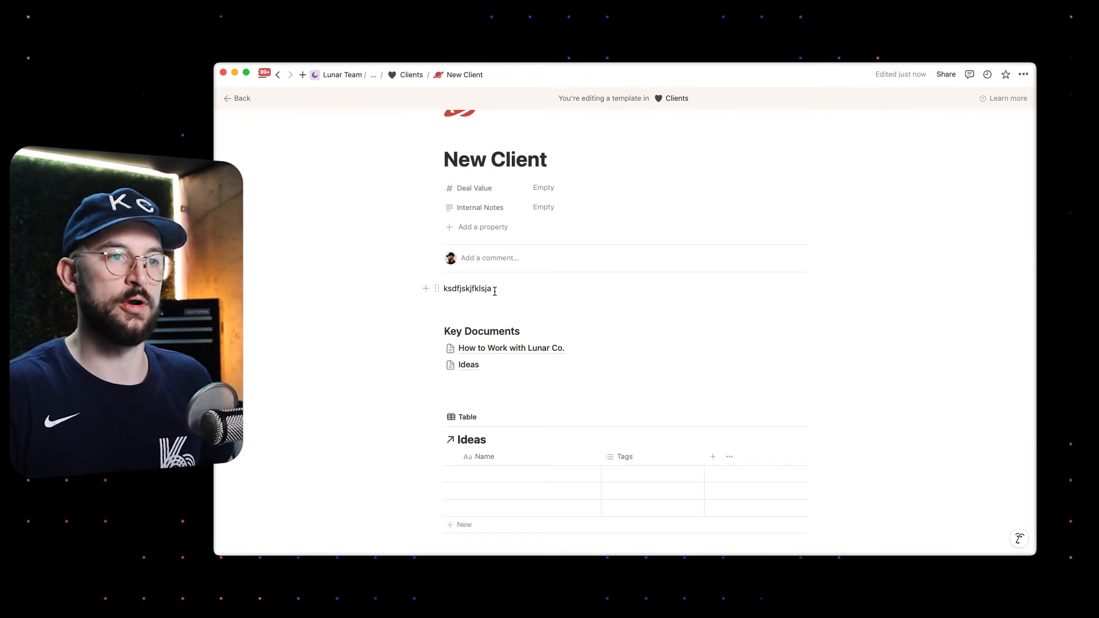
{"action": "left_click_drag", "start_coordinate": [514, 287], "coordinate": [454, 281]}
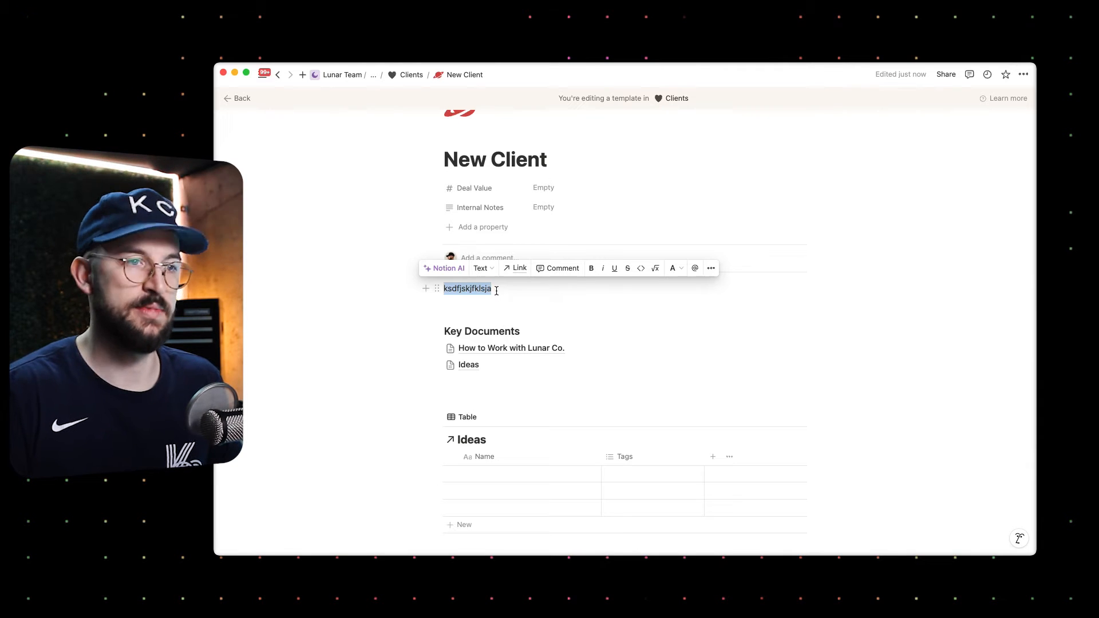
{"action": "key", "text": "BackSpace"}
Add a Heading 3 "Client Portal Below" with two divider lines directly above the synced block.
{"action": "type", "text": "/h3"}
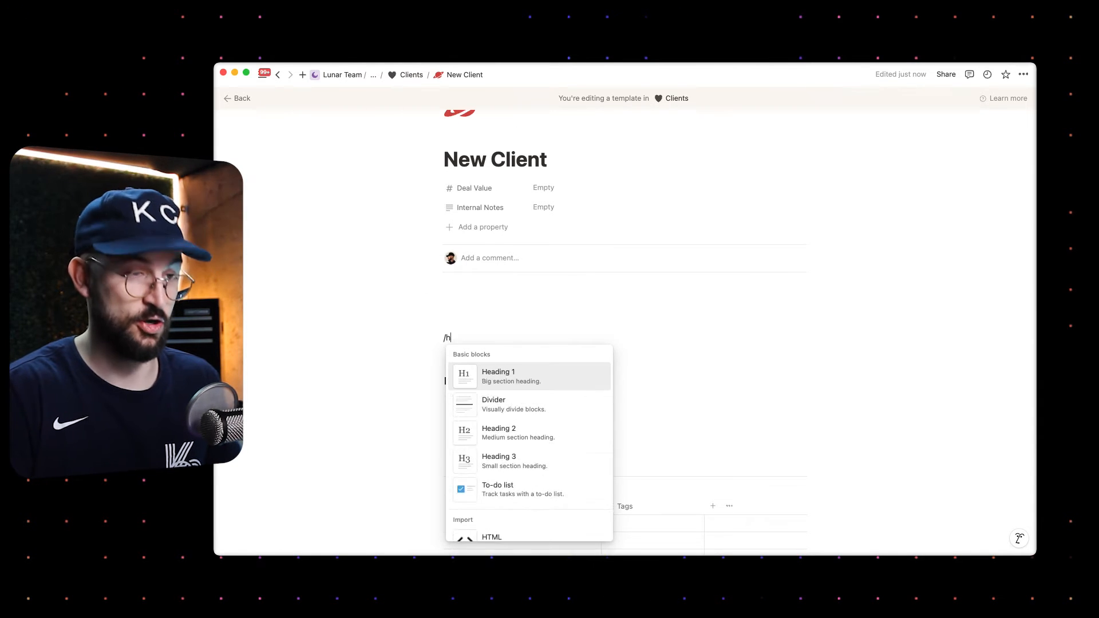
{"action": "key", "text": "Return"}
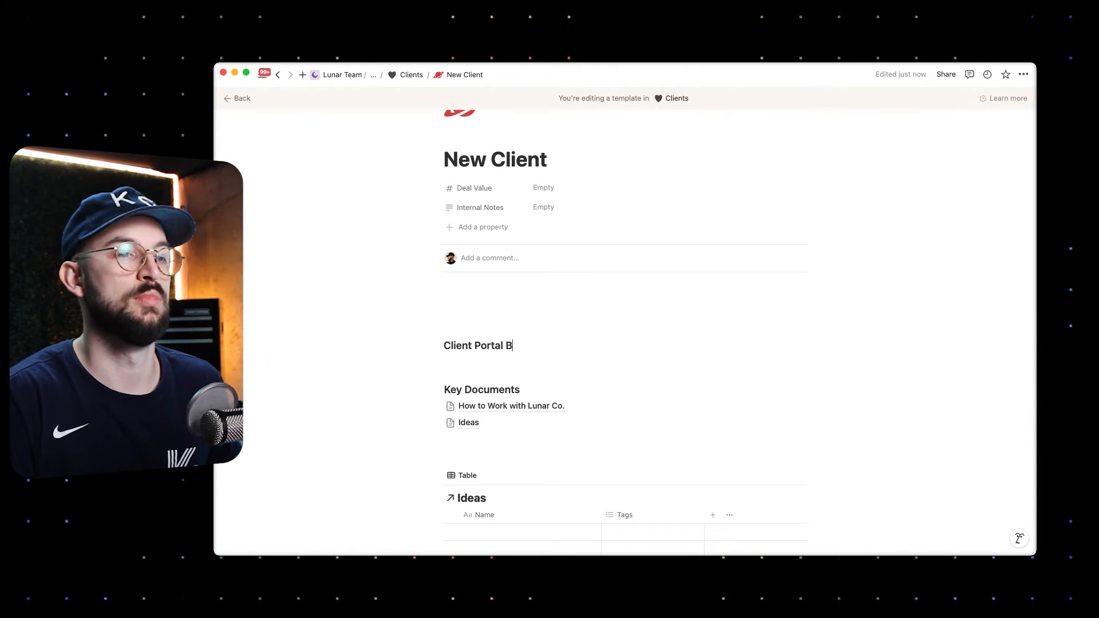
{"action": "type", "text": "Client Portal Below"}
{"action": "key", "text": "Return"}
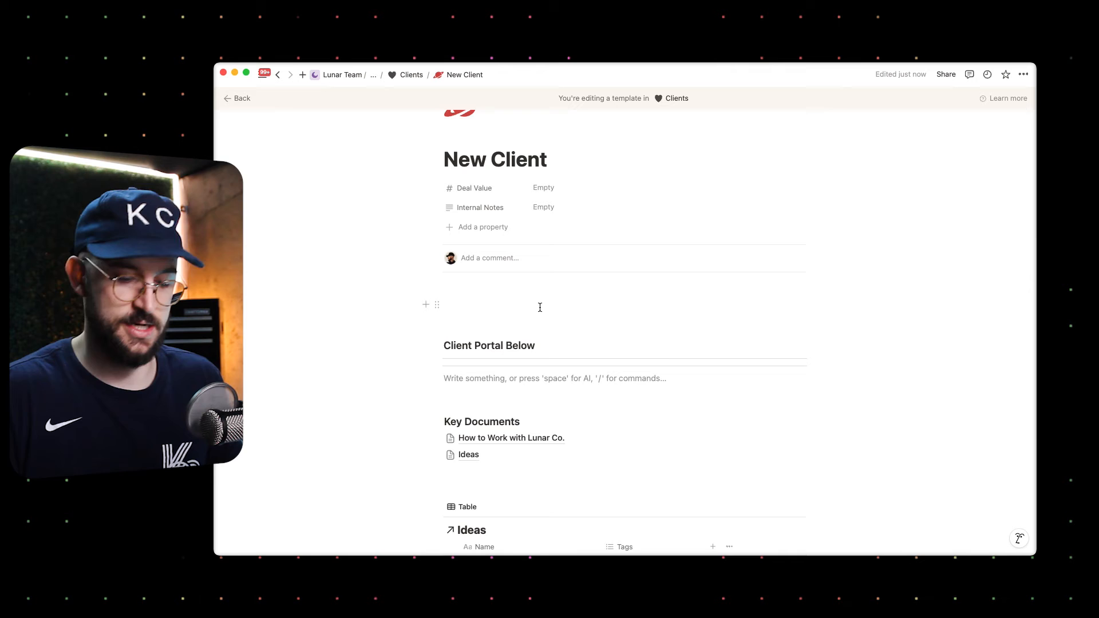
{"action": "key", "text": "BackSpace"}
{"action": "left_click", "coordinate": [496, 369]}
{"action": "key", "text": "BackSpace"}
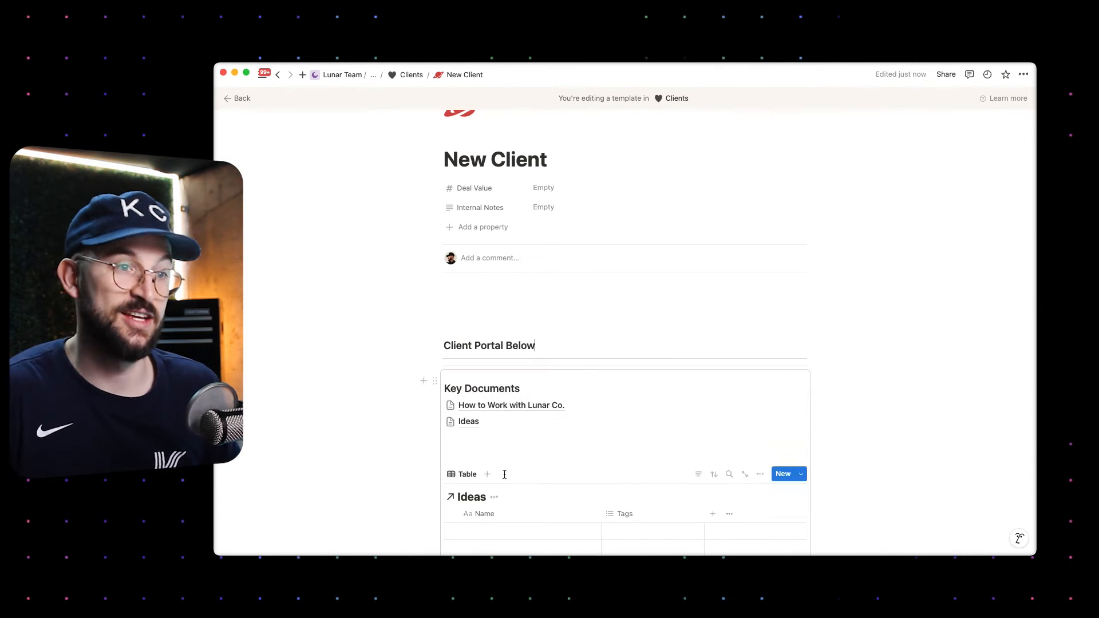
Insert an empty callout between the divider lines and the synced block.
{"action": "scroll", "coordinate": [503, 467], "scroll_direction": "down", "scroll_amount": 2}
{"action": "left_click", "coordinate": [425, 302]}
{"action": "key", "text": "Escape"}
{"action": "type", "text": "/call"}
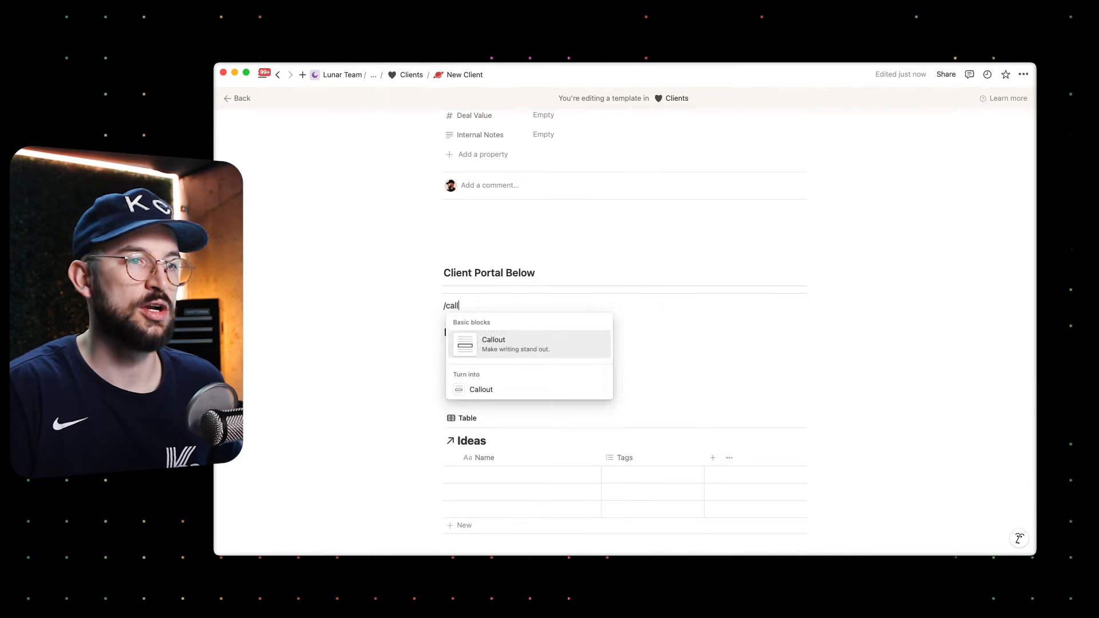
{"action": "key", "text": "Return"}
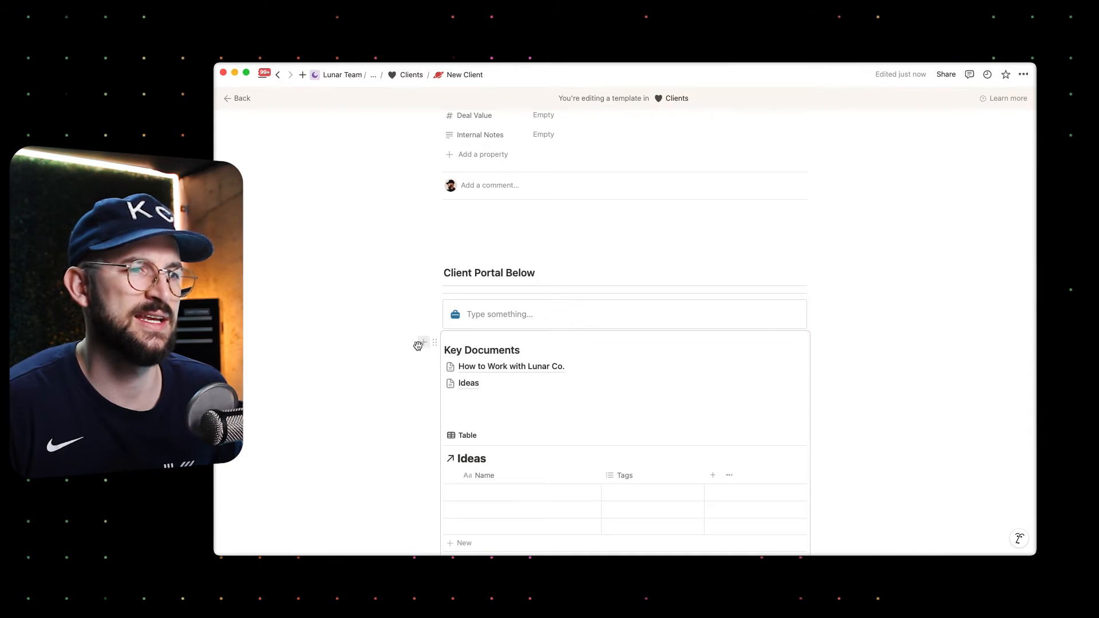
Move the callout to the start of the synced block and give it the bold text "Client Portal".
{"action": "left_click_drag", "start_coordinate": [437, 309], "coordinate": [447, 343]}
{"action": "left_click", "coordinate": [501, 314]}
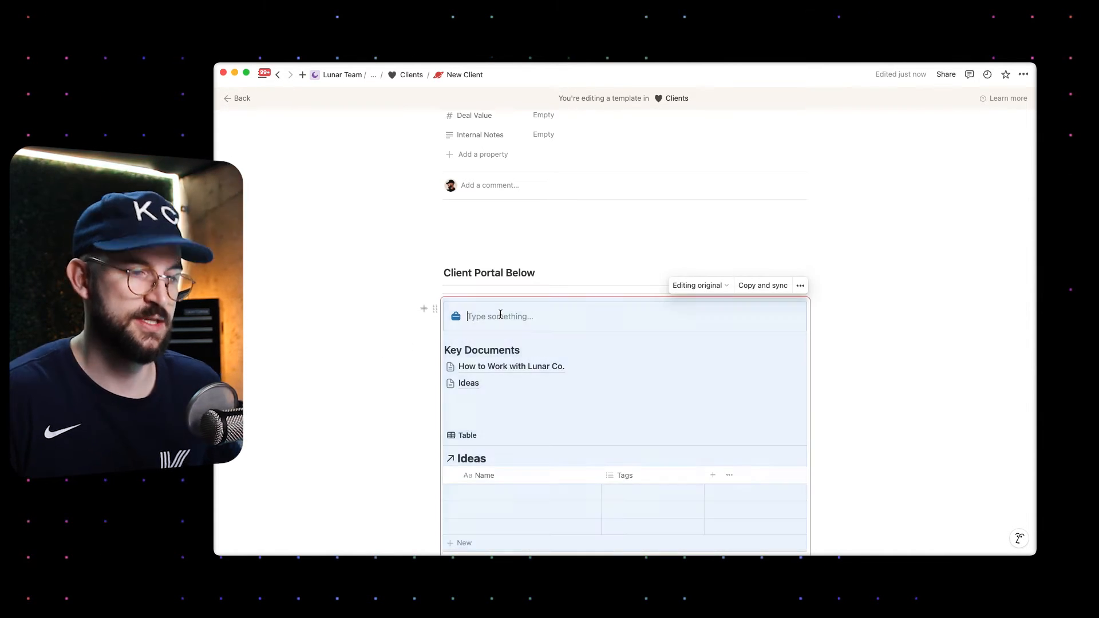
{"action": "type", "text": "Client Portal"}
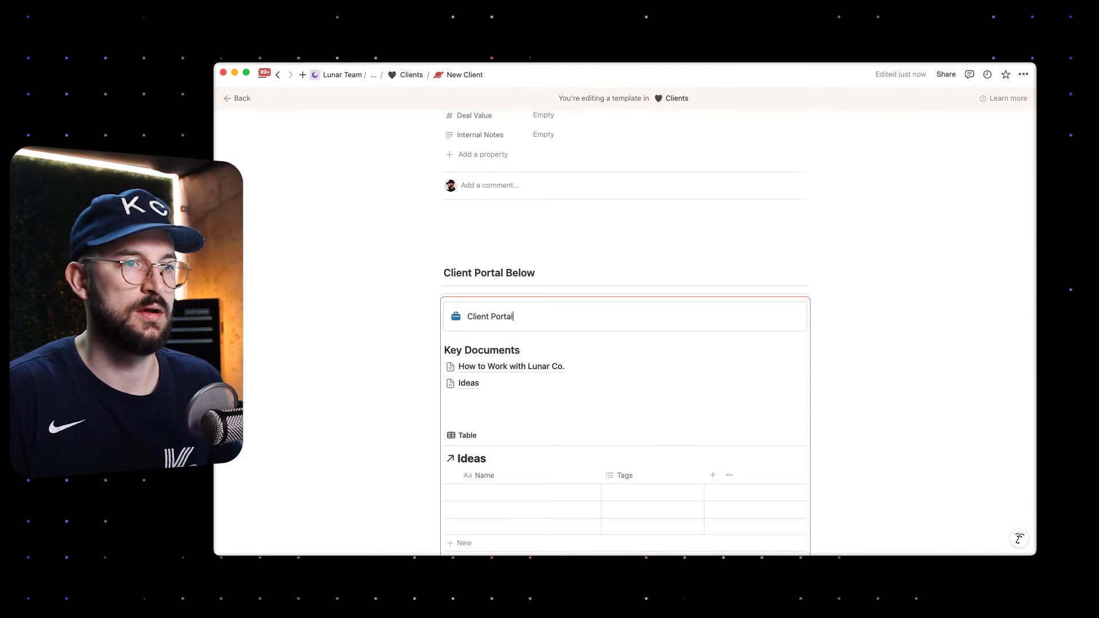
{"action": "key", "text": "super+a"}
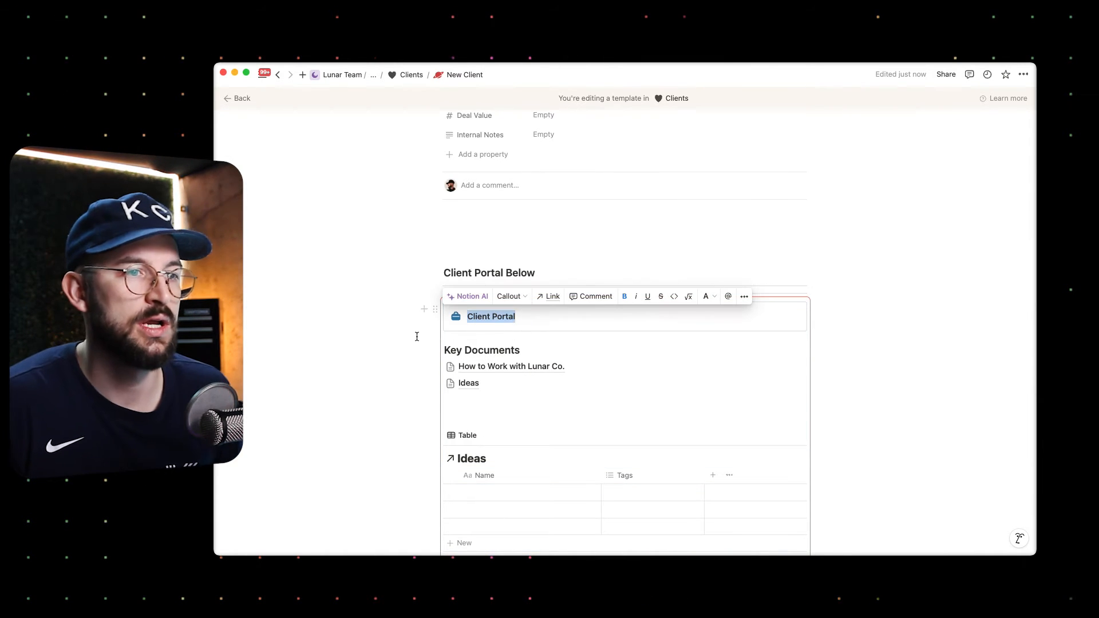
{"action": "key", "text": "super+a"}
{"action": "left_click", "coordinate": [520, 318]}
Add blank lines nested inside the Client Portal callout.
{"action": "key", "text": "Return"}
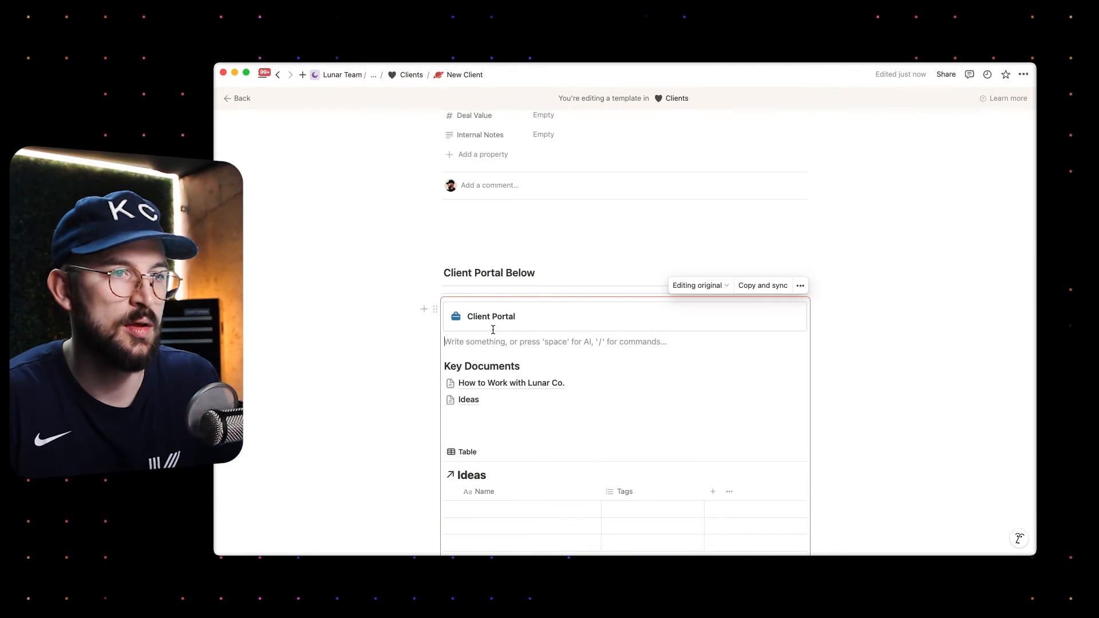
{"action": "key", "text": "Tab"}
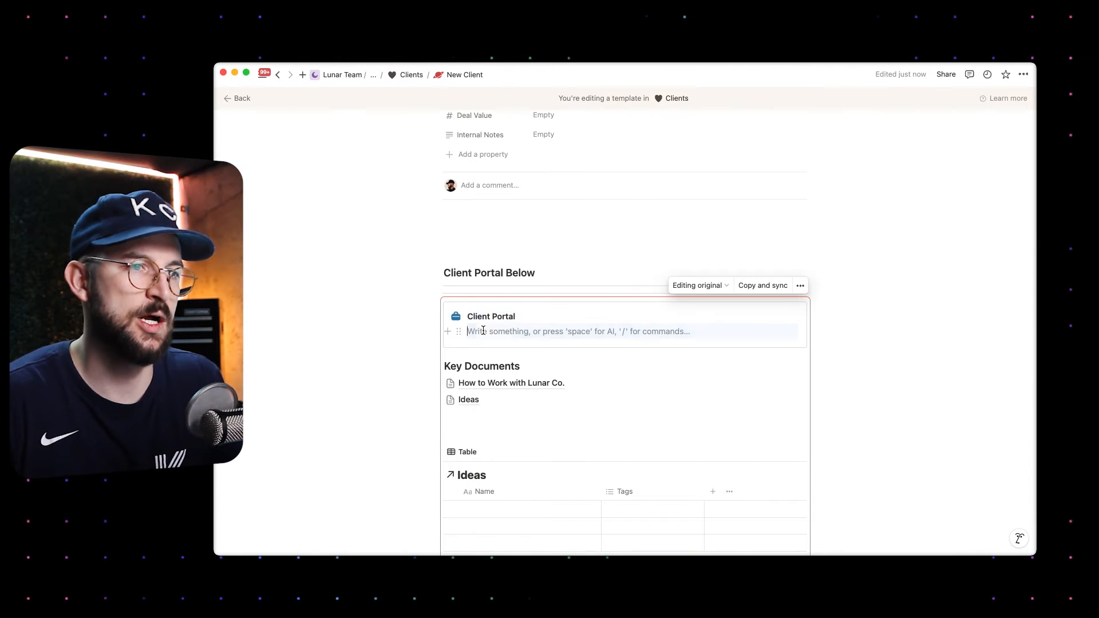
{"action": "key", "text": "Return"}
{"action": "key", "text": "Return"}
Move the two document pages, the Ideas table and the Key Documents heading into the callout, and remove the blank lines below it.
{"action": "scroll", "coordinate": [473, 342], "scroll_direction": "down", "scroll_amount": 3}
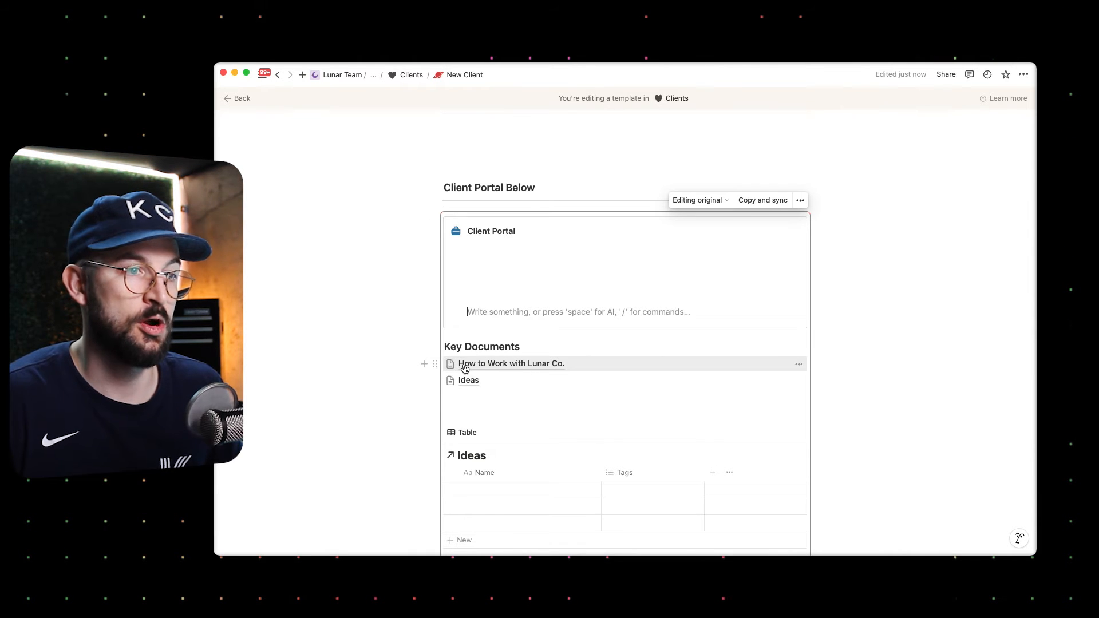
{"action": "left_click_drag", "start_coordinate": [464, 368], "coordinate": [479, 293]}
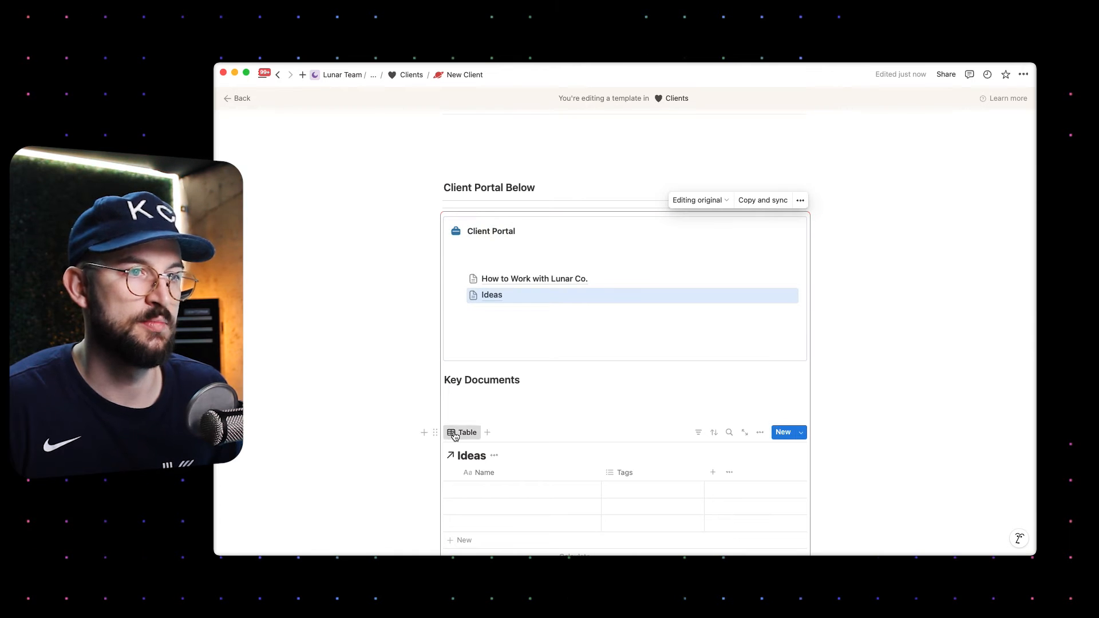
{"action": "left_click_drag", "start_coordinate": [425, 437], "coordinate": [481, 335]}
{"action": "scroll", "coordinate": [452, 541], "scroll_direction": "down", "scroll_amount": 2}
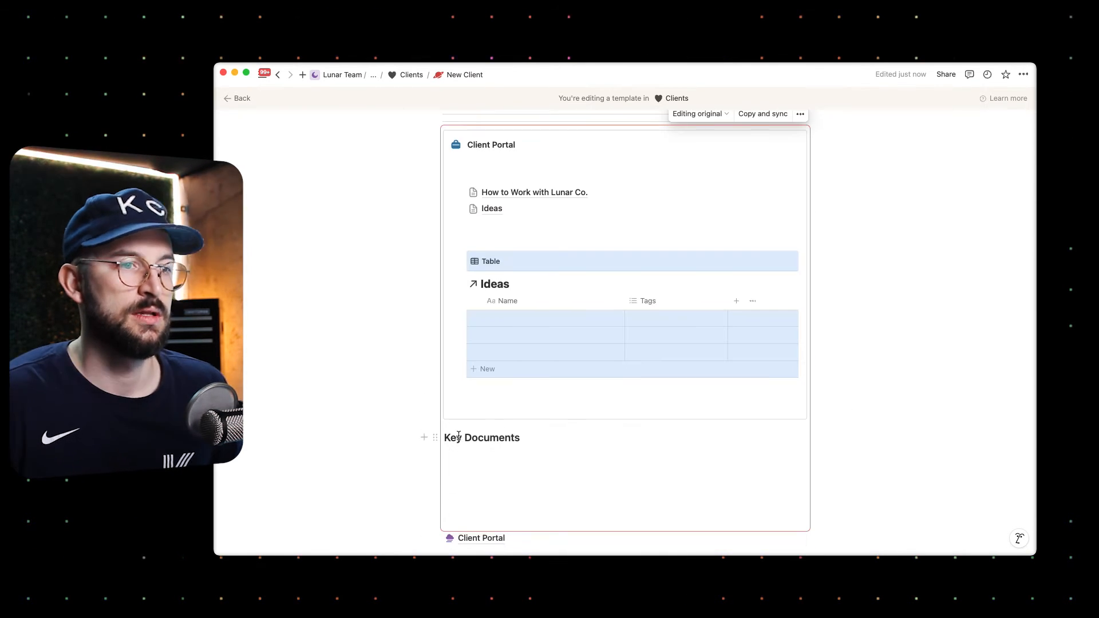
{"action": "left_click_drag", "start_coordinate": [435, 439], "coordinate": [475, 195]}
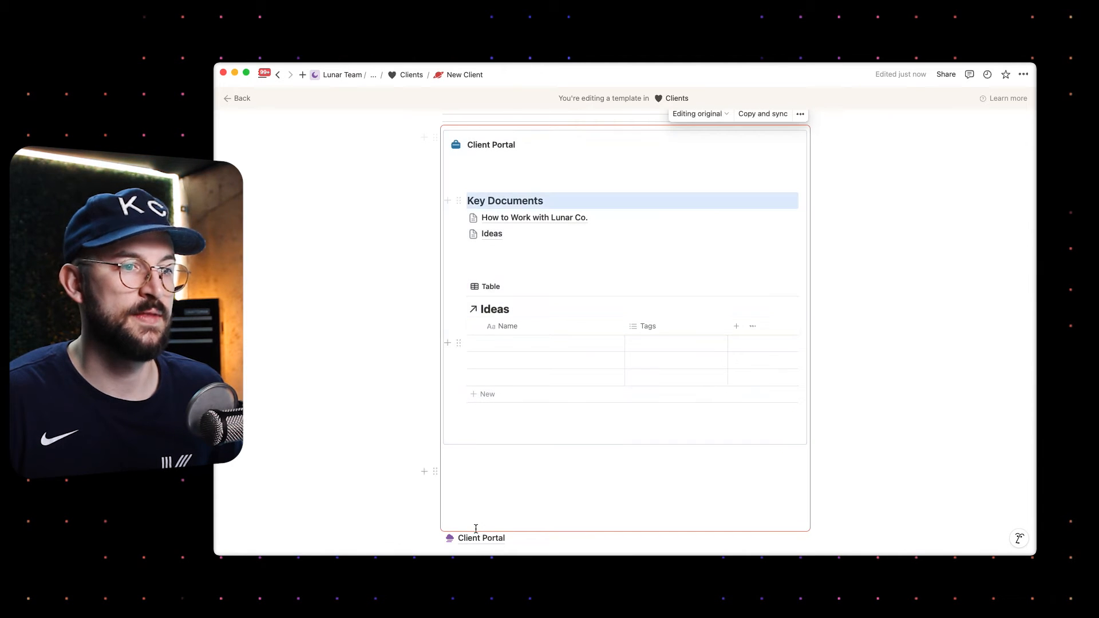
{"action": "left_click", "coordinate": [480, 518]}
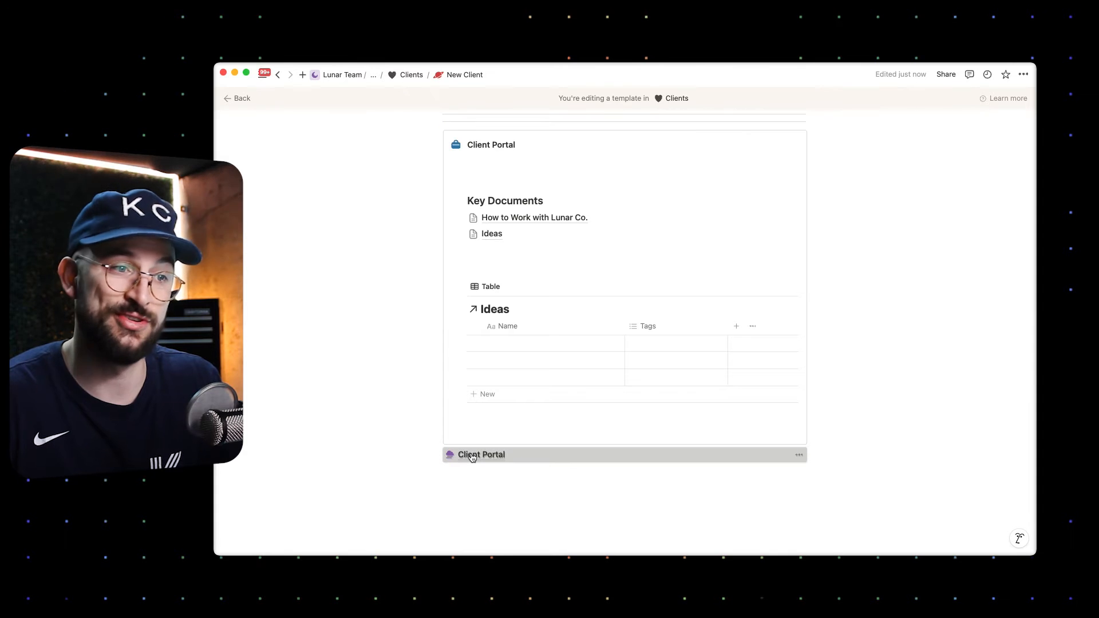
{"action": "left_click", "coordinate": [465, 482]}
Delete the "Client Portal Below" heading, its divider lines and the extra blank lines above the synced block.
{"action": "scroll", "coordinate": [465, 482], "scroll_direction": "up", "scroll_amount": 5}
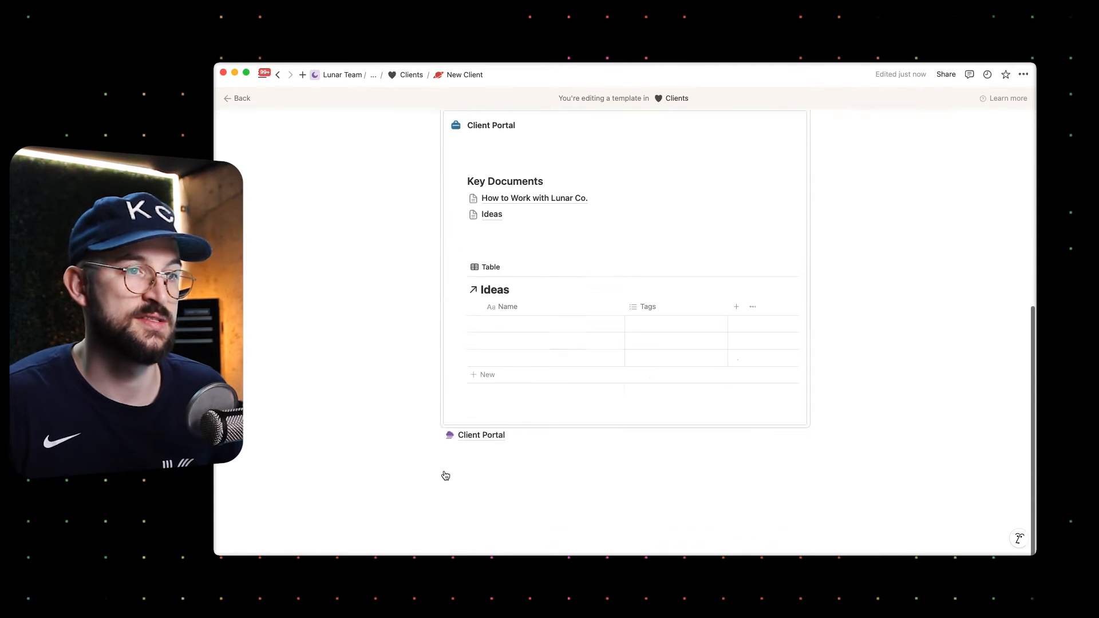
{"action": "left_click_drag", "start_coordinate": [414, 280], "coordinate": [455, 317]}
{"action": "key", "text": "BackSpace"}
{"action": "left_click", "coordinate": [461, 250]}
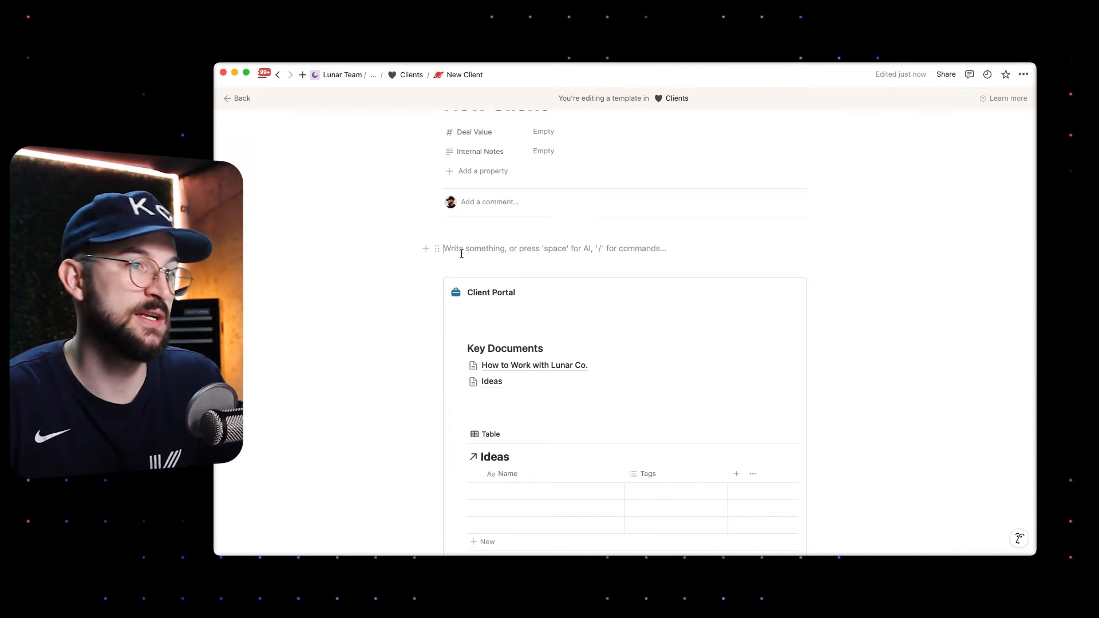
{"action": "key", "text": "BackSpace"}
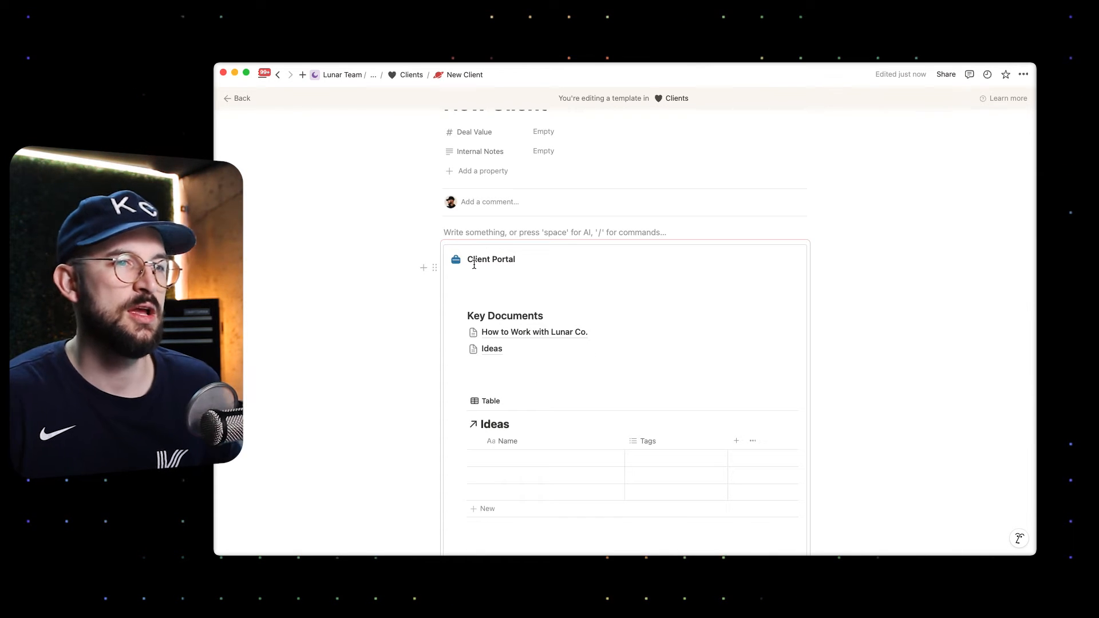
{"action": "left_click", "coordinate": [521, 266]}
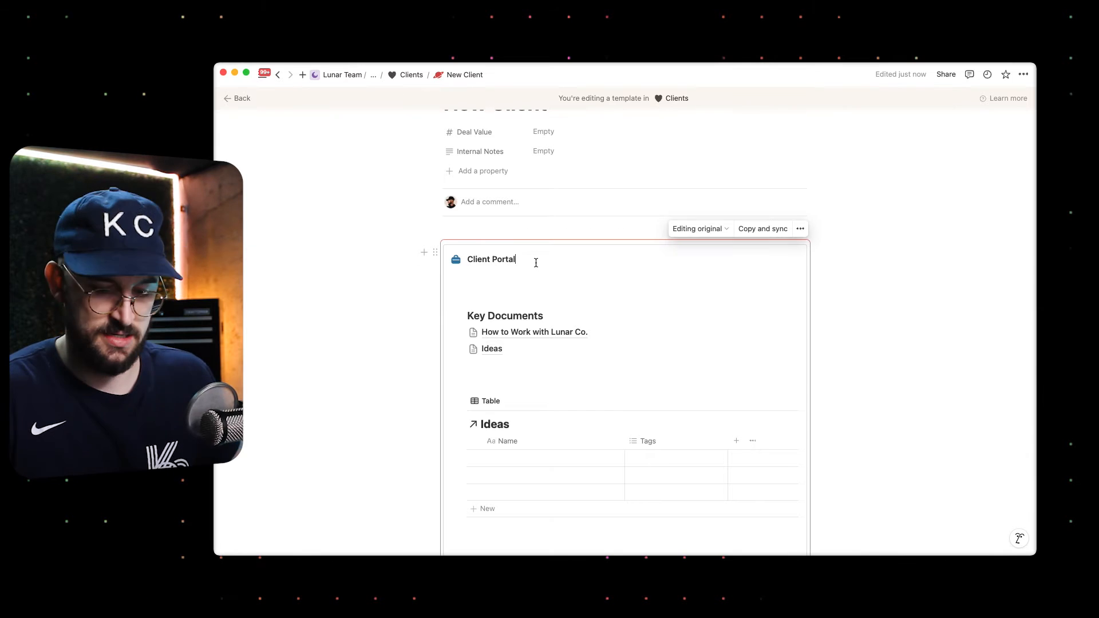
Insert a divider below the callout's "Client Portal" text and remove two blank lines above the Key Documents heading.
{"action": "key", "text": "Return"}
{"action": "type", "text": "---"}
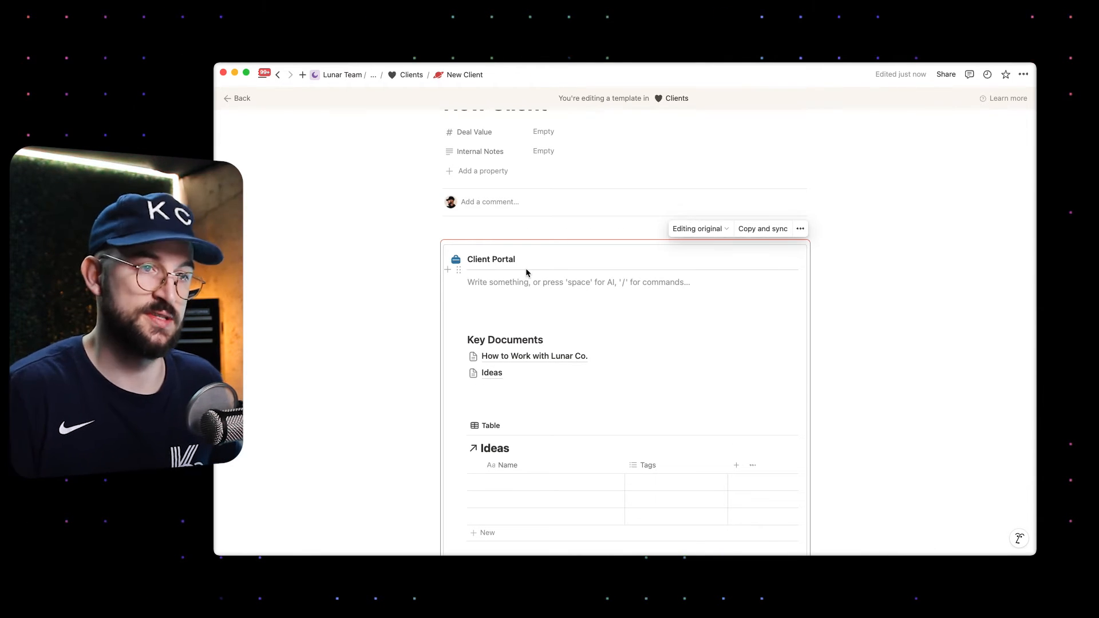
{"action": "left_click", "coordinate": [475, 321]}
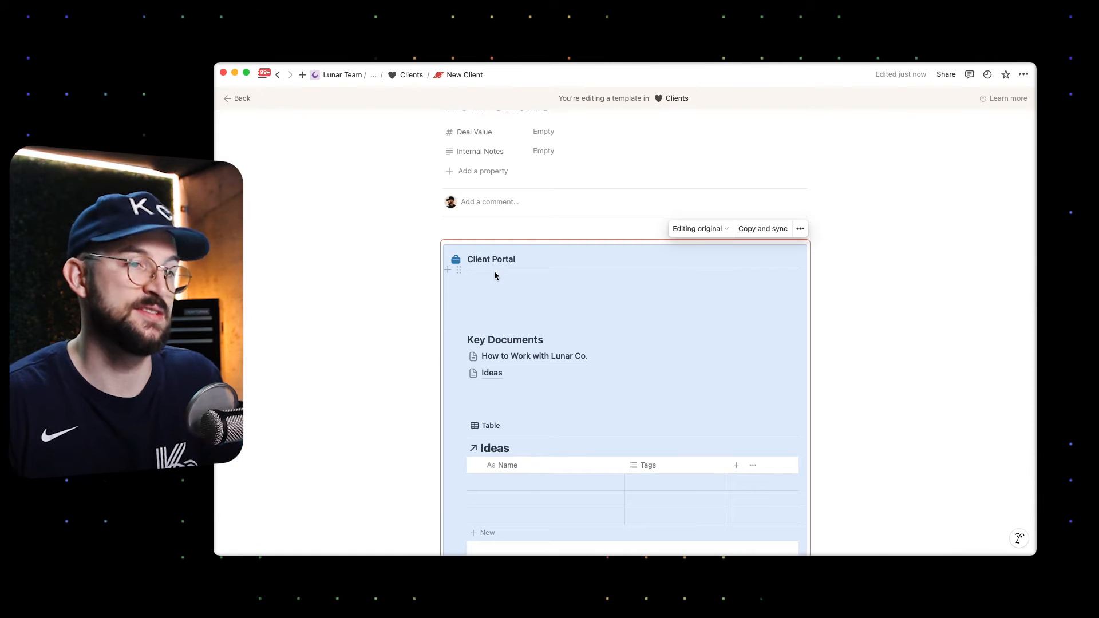
{"action": "left_click", "coordinate": [484, 295]}
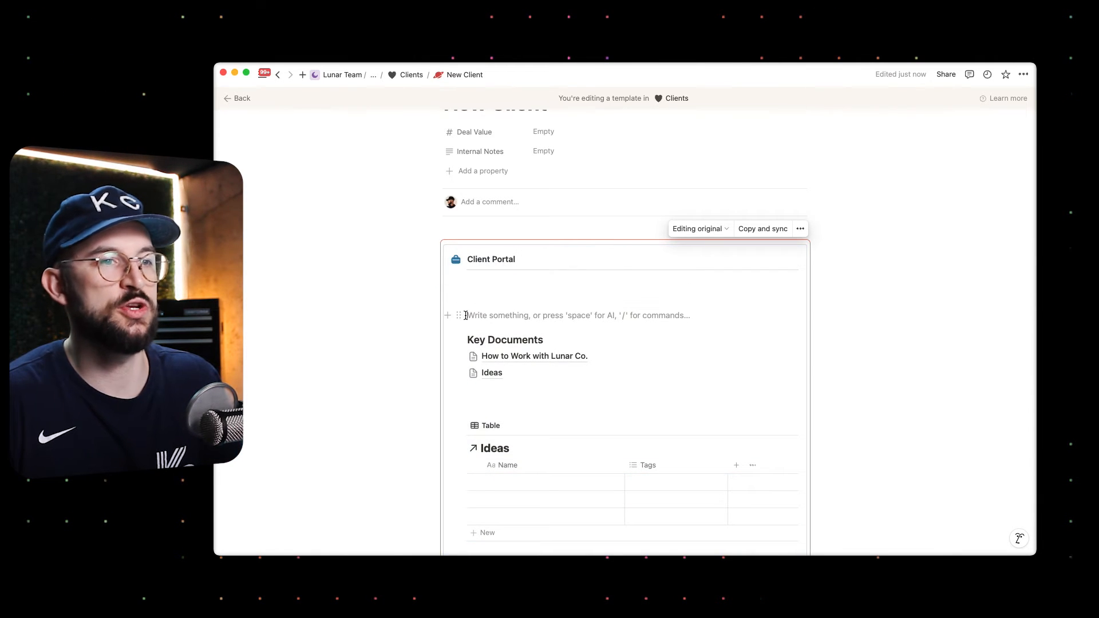
{"action": "key", "text": "BackSpace"}
{"action": "key", "text": "BackSpace"}
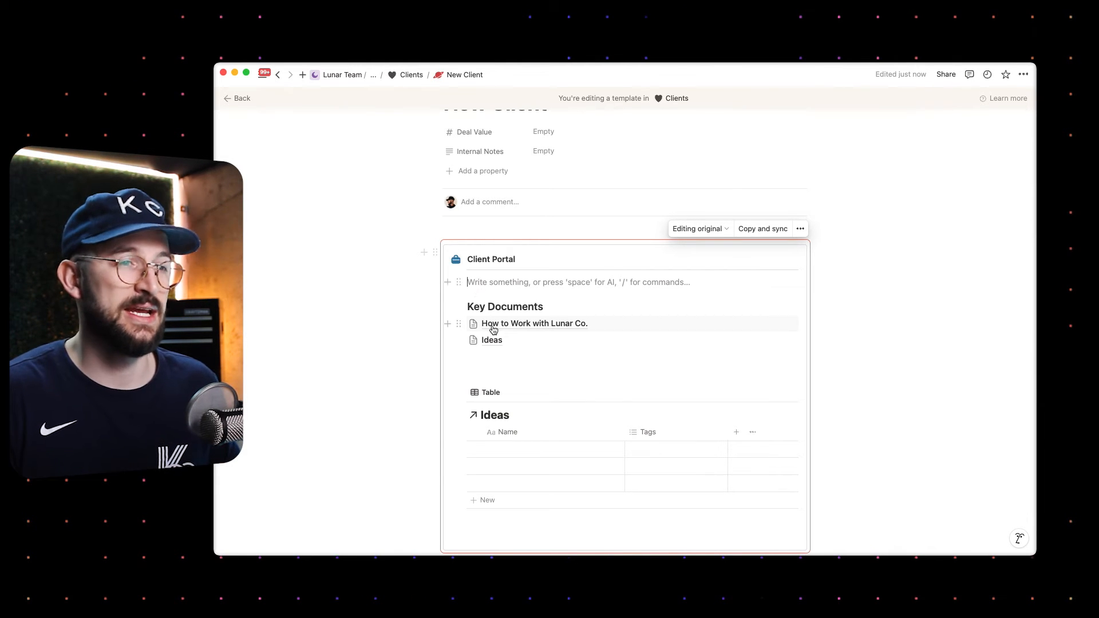
Delete the blank line above the synced block and start an empty line below the Client Portal subpage.
{"action": "left_click", "coordinate": [476, 231]}
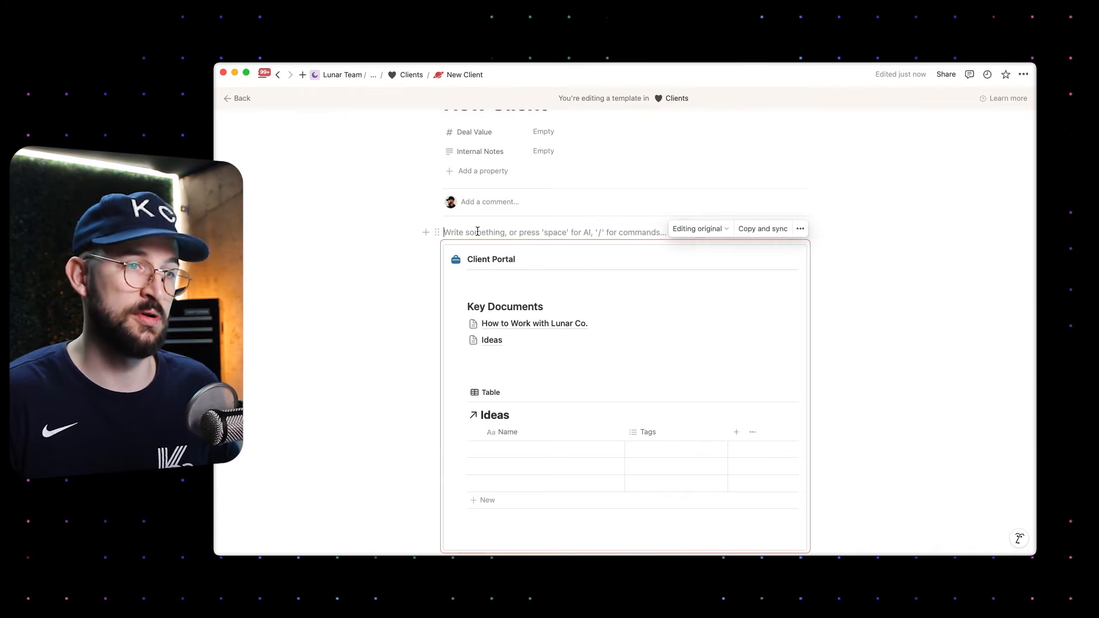
{"action": "key", "text": "BackSpace"}
{"action": "scroll", "coordinate": [535, 208], "scroll_direction": "down", "scroll_amount": 2}
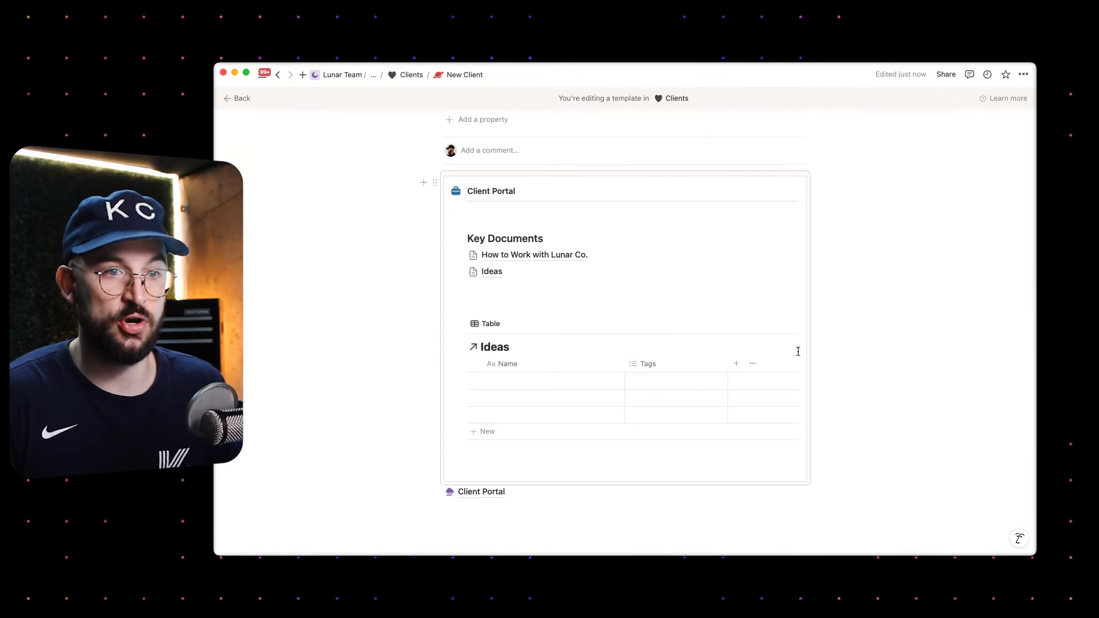
{"action": "scroll", "coordinate": [641, 490], "scroll_direction": "down", "scroll_amount": 1}
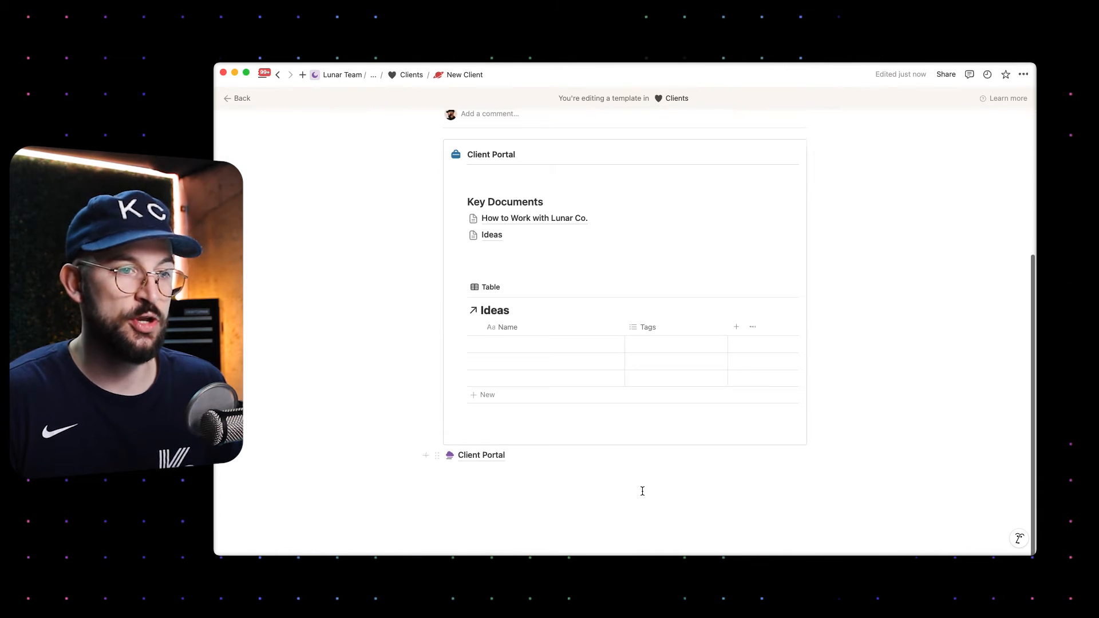
{"action": "left_click", "coordinate": [508, 489]}
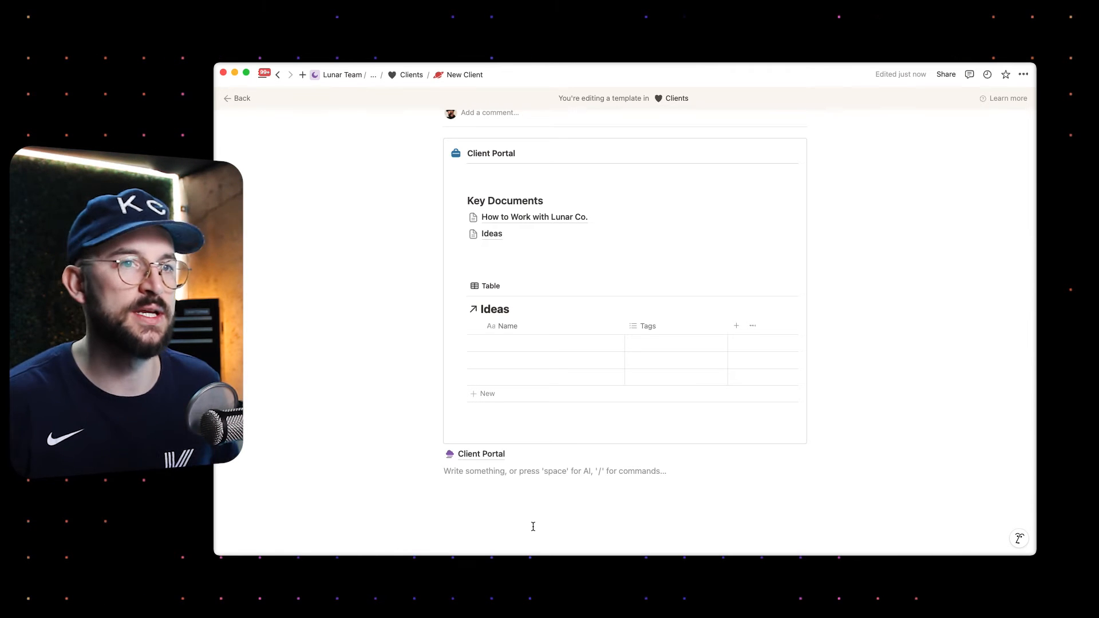
{"action": "scroll", "coordinate": [501, 424], "scroll_direction": "up", "scroll_amount": 3}
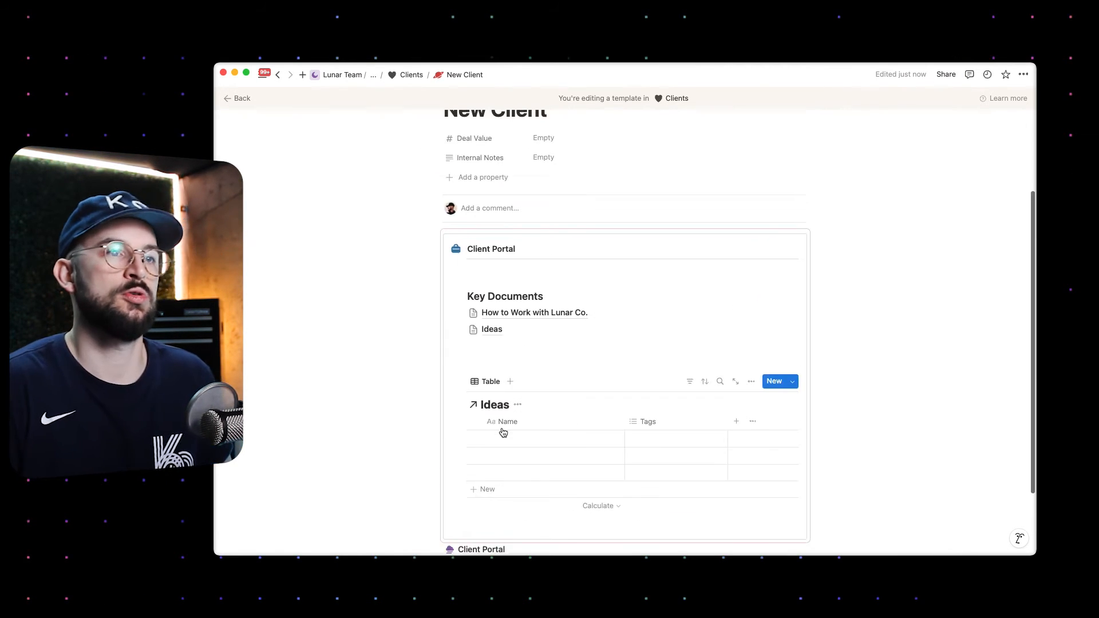
{"action": "scroll", "coordinate": [505, 293], "scroll_direction": "down", "scroll_amount": 2}
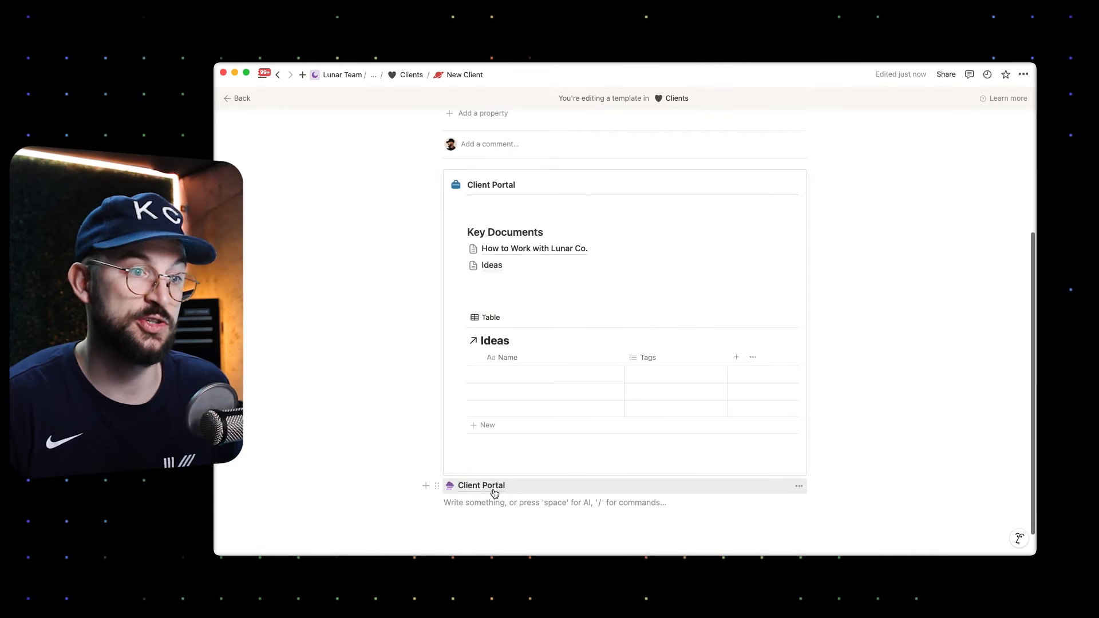
Open the Client Portal subpage and delete the "Client Portal" text from its callout.
{"action": "left_click", "coordinate": [461, 486]}
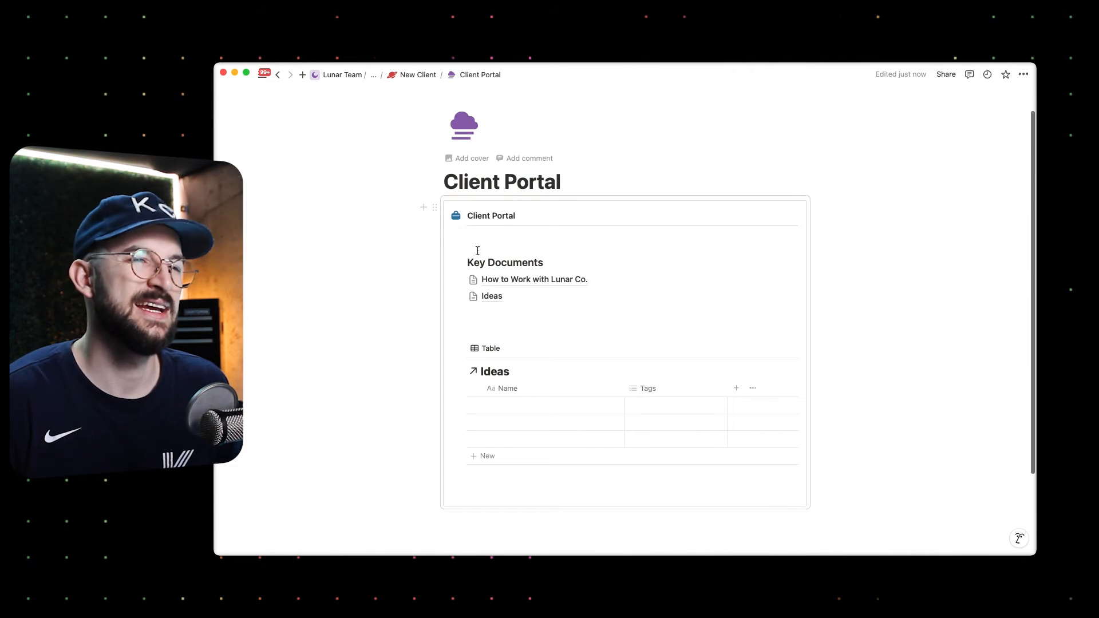
{"action": "left_click", "coordinate": [508, 216]}
{"action": "left_click_drag", "start_coordinate": [468, 217], "coordinate": [515, 216]}
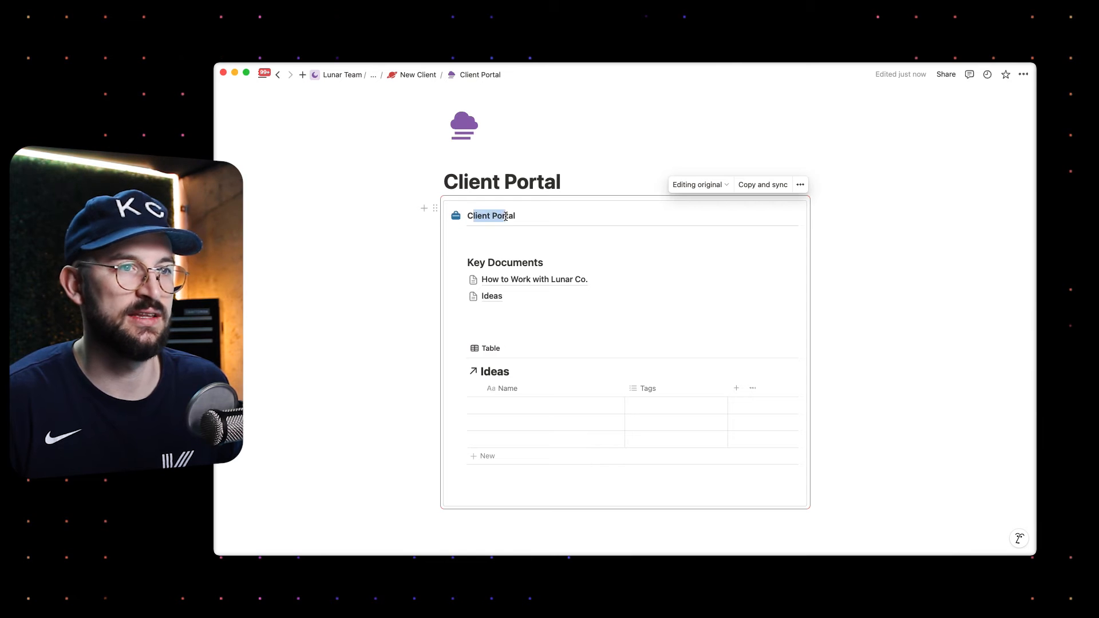
{"action": "left_click", "coordinate": [505, 215]}
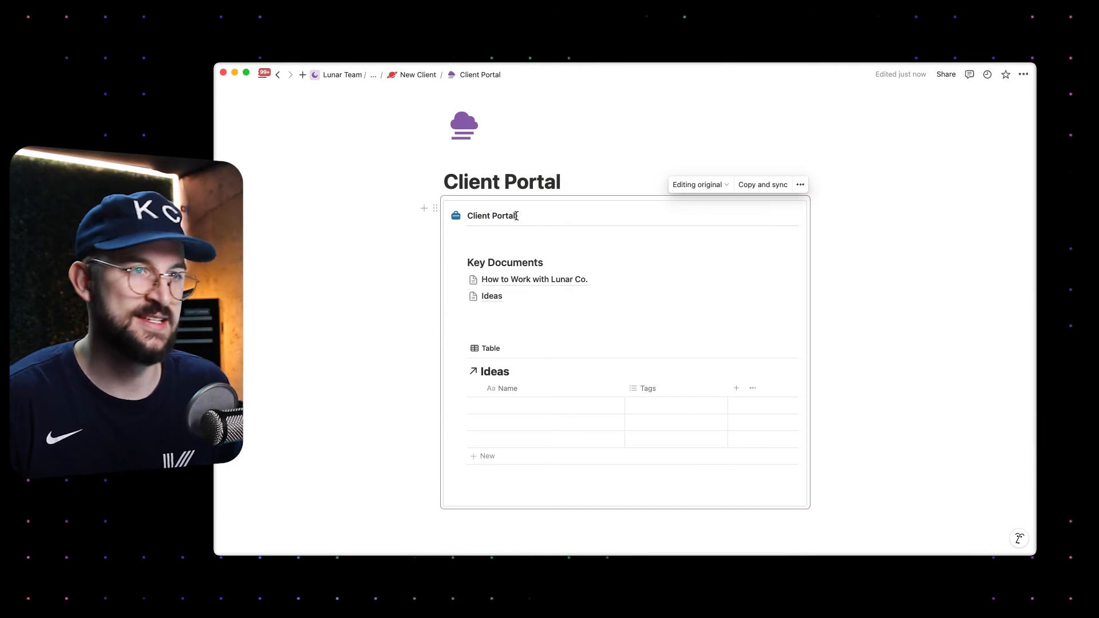
{"action": "left_click_drag", "start_coordinate": [468, 216], "coordinate": [516, 216]}
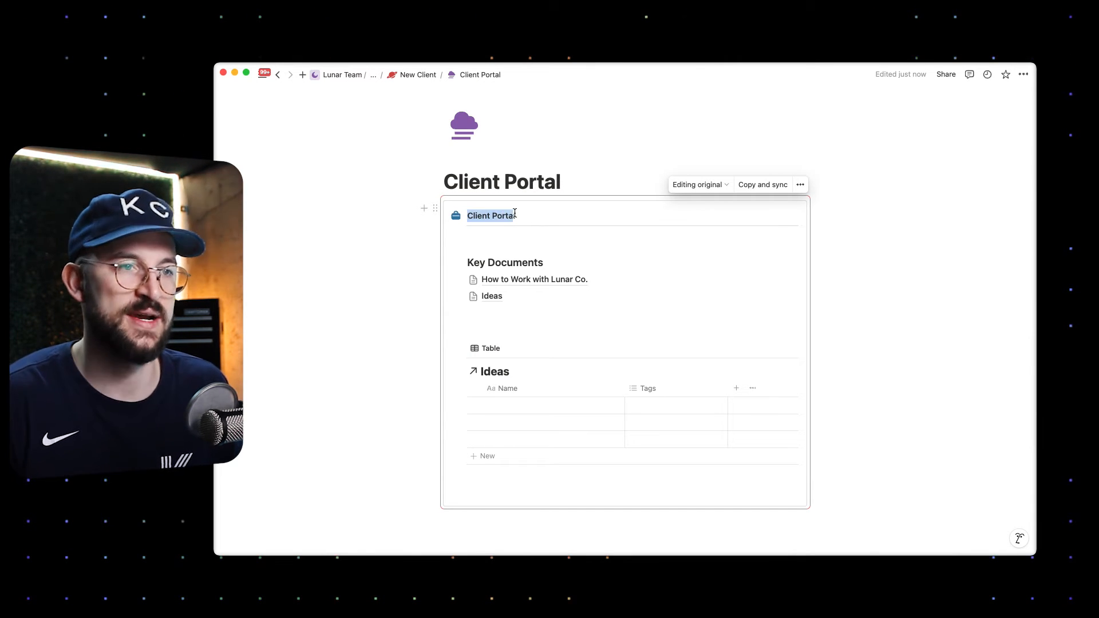
{"action": "left_click", "coordinate": [540, 234]}
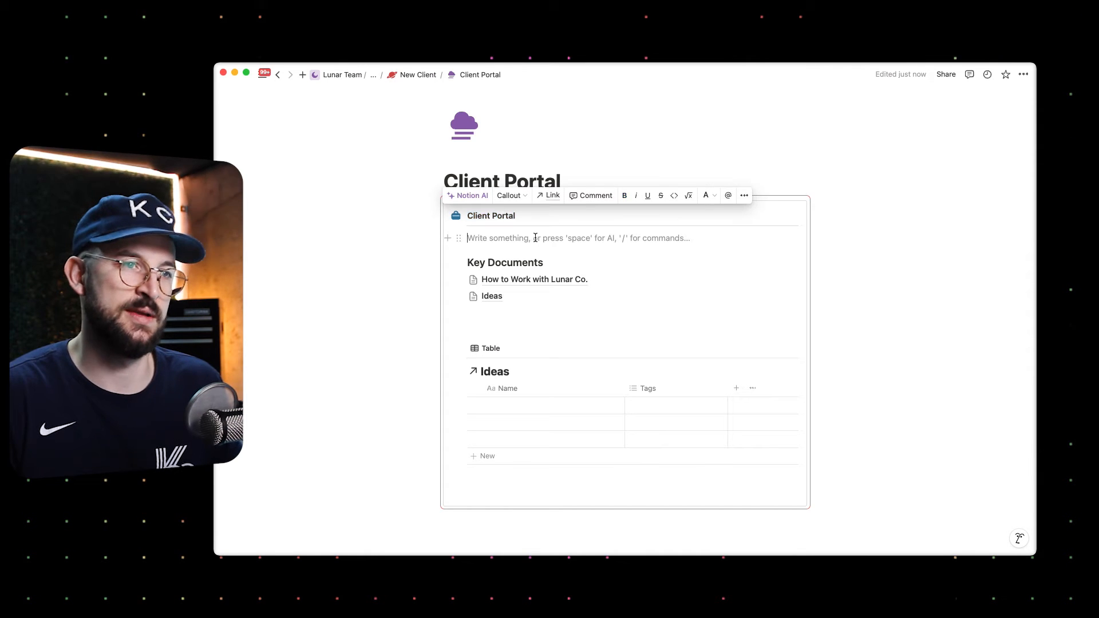
{"action": "left_click", "coordinate": [528, 218]}
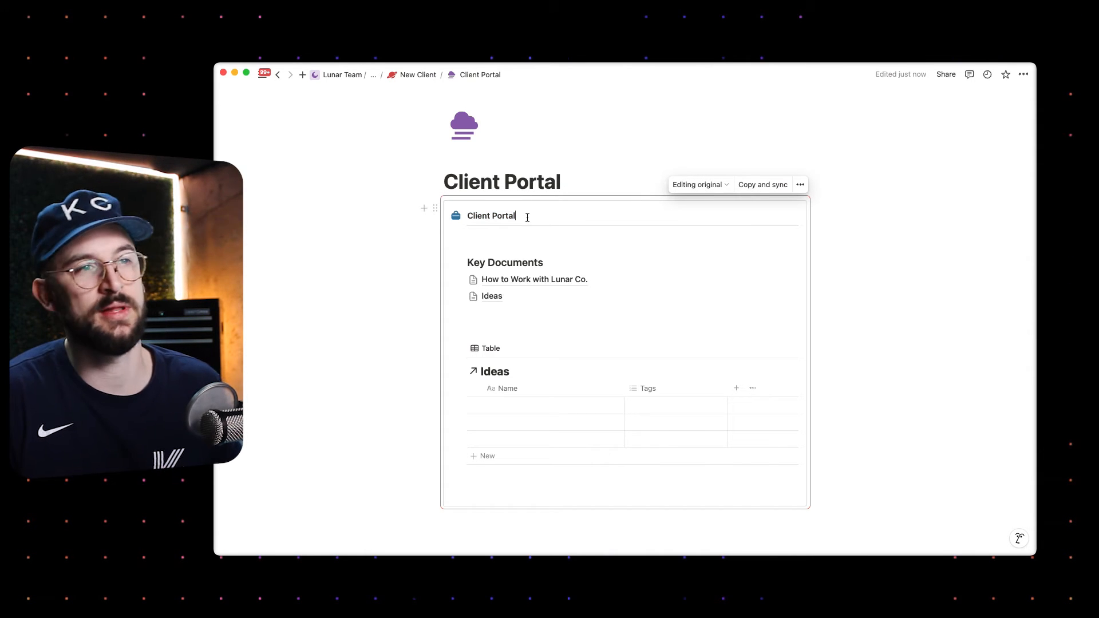
{"action": "mouse_move", "coordinate": [484, 215]}
{"action": "left_mouse_down"}
{"action": "mouse_move", "coordinate": [514, 215]}
{"action": "mouse_move", "coordinate": [467, 214]}
{"action": "left_mouse_up"}
{"action": "key", "text": "BackSpace"}
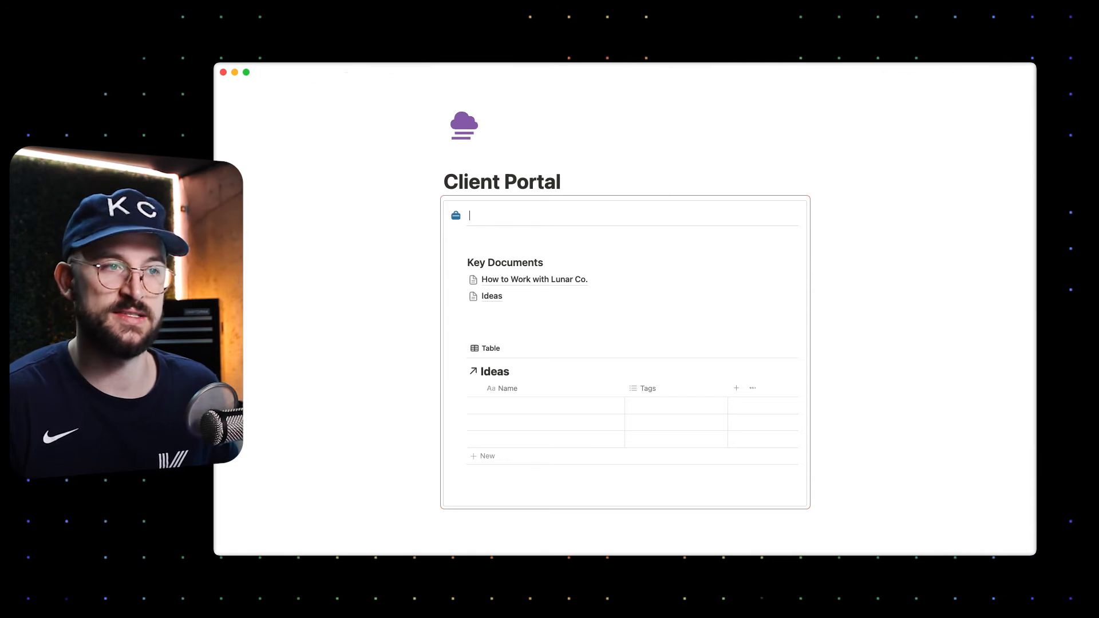
{"action": "key", "text": "Up"}
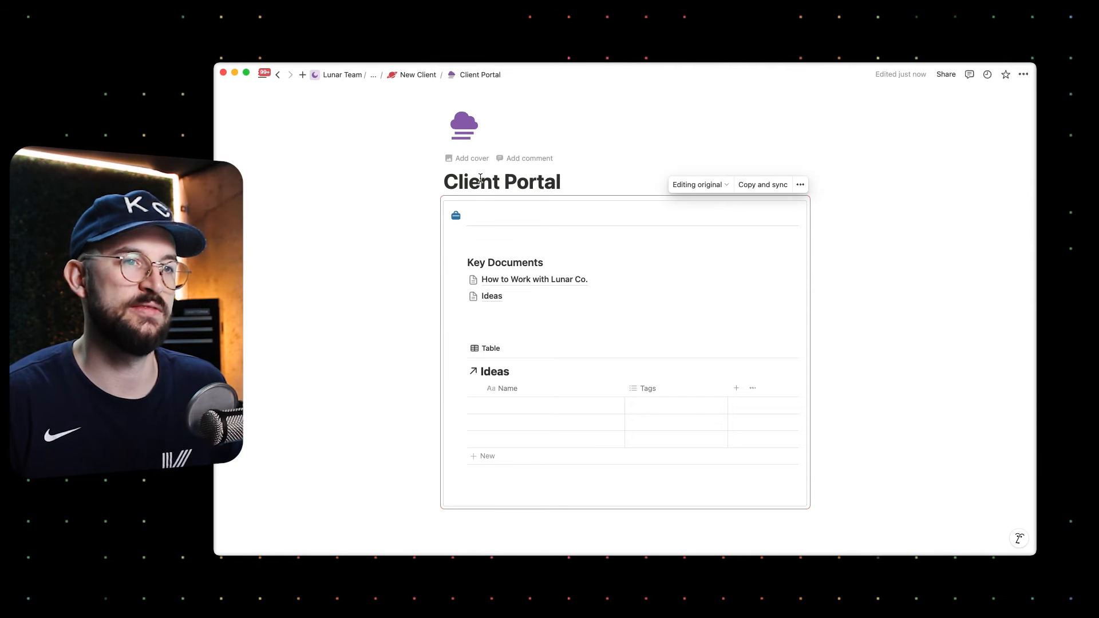
Change the callout's icon to a red lightning bolt, filtering the icons by "light".
{"action": "left_click", "coordinate": [456, 216]}
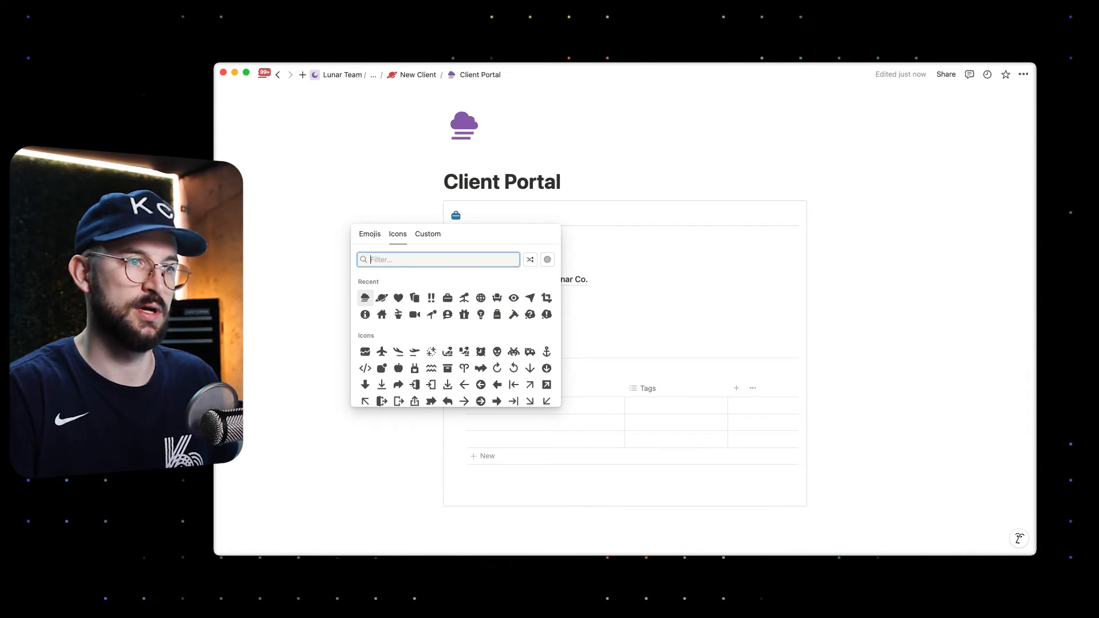
{"action": "type", "text": "l"}
{"action": "key", "text": "BackSpace"}
{"action": "type", "text": "ligh"}
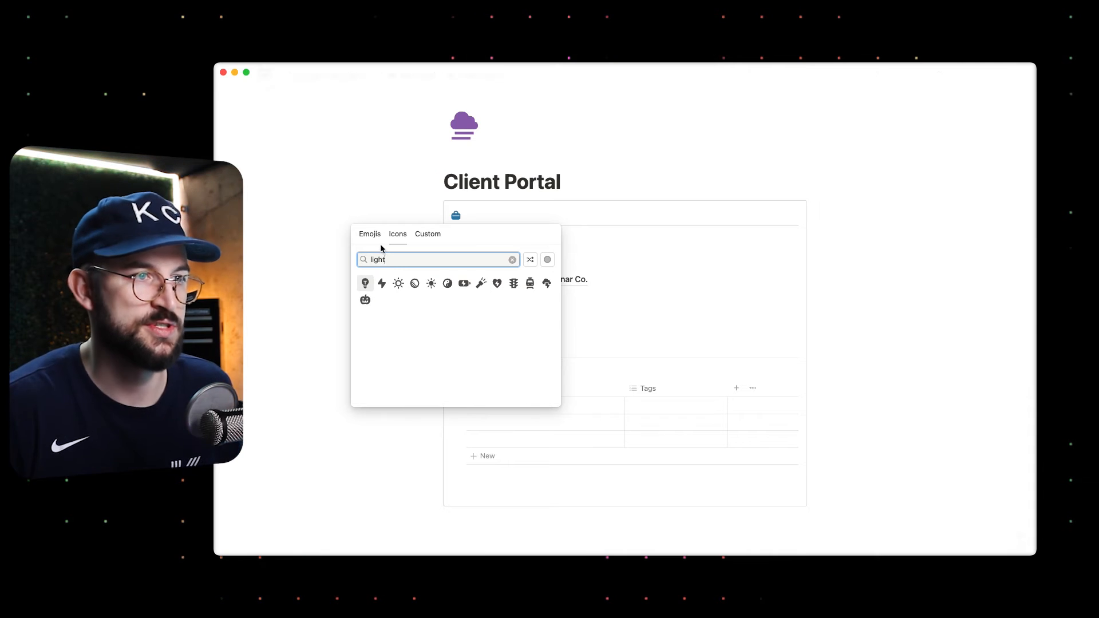
{"action": "type", "text": "t"}
{"action": "mouse_move", "coordinate": [382, 283]}
{"action": "left_click", "coordinate": [415, 320]}
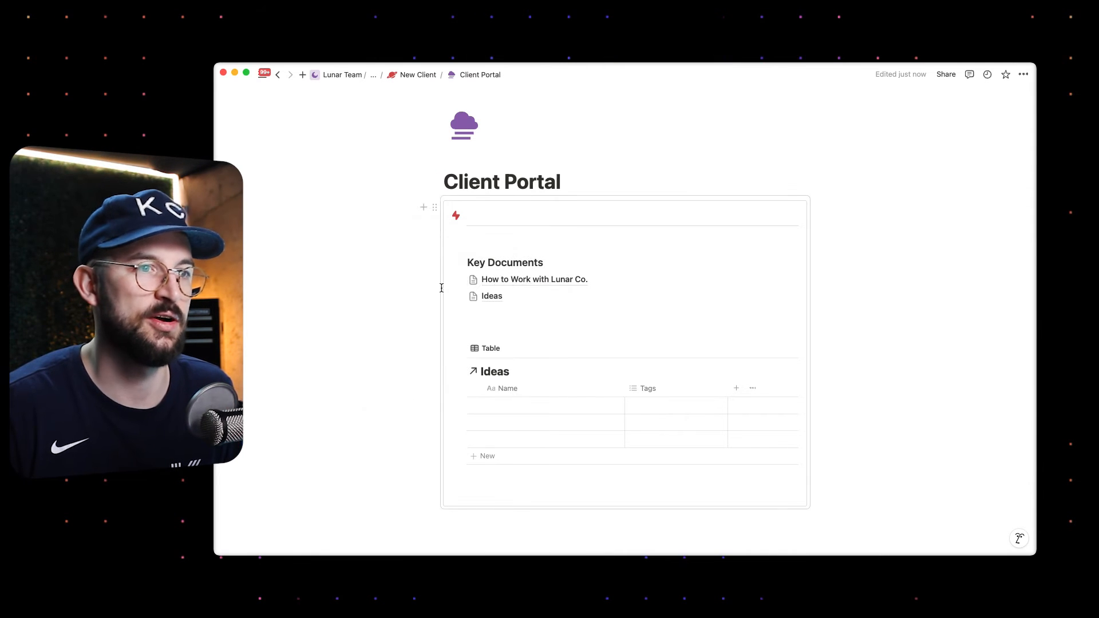
Delete the divider and the blank line above the Key Documents heading in the callout.
{"action": "left_click", "coordinate": [464, 227]}
{"action": "key", "text": "BackSpace"}
{"action": "key", "text": "BackSpace"}
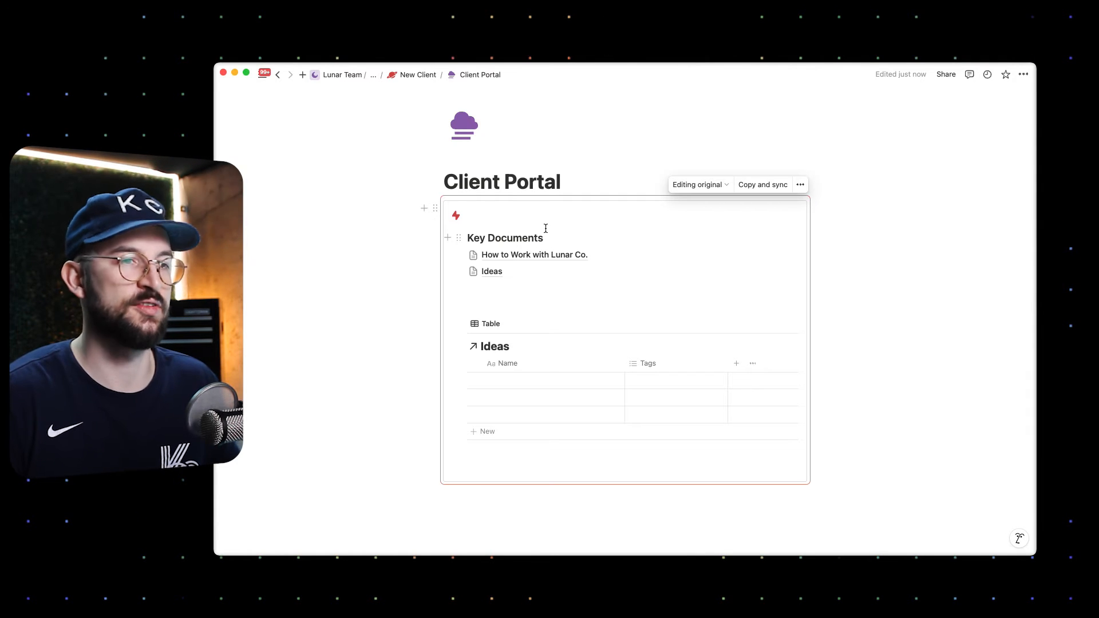
{"action": "left_click", "coordinate": [464, 243]}
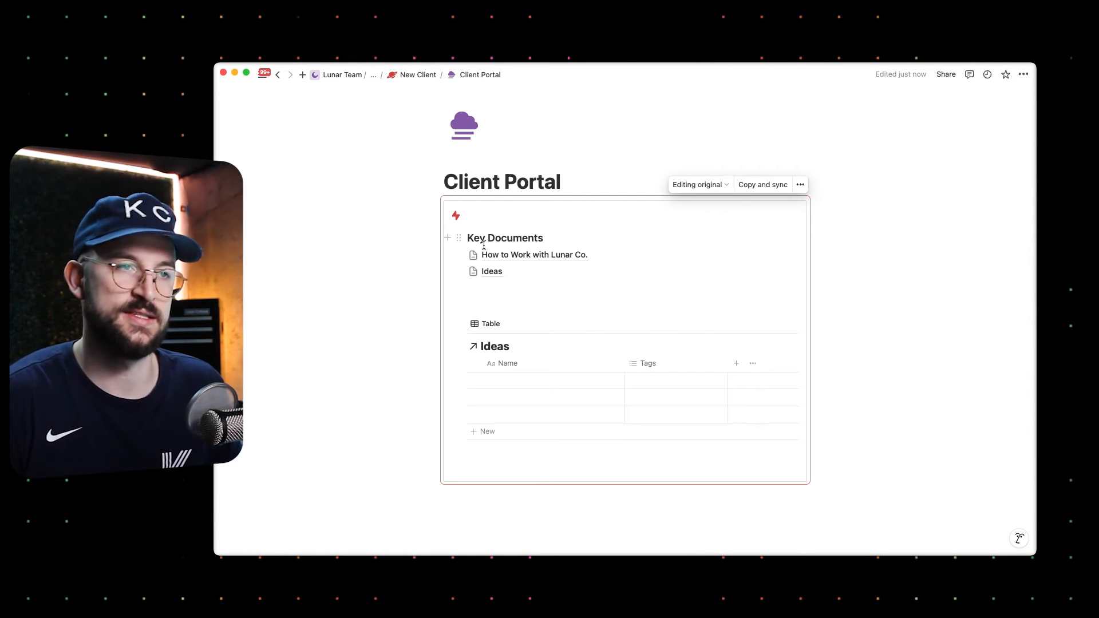
Check the synced callout in the New Client template and on the OrbitGen client page, ending at the Clients database.
{"action": "left_click", "coordinate": [421, 75]}
{"action": "scroll", "coordinate": [452, 300], "scroll_direction": "down", "scroll_amount": 4}
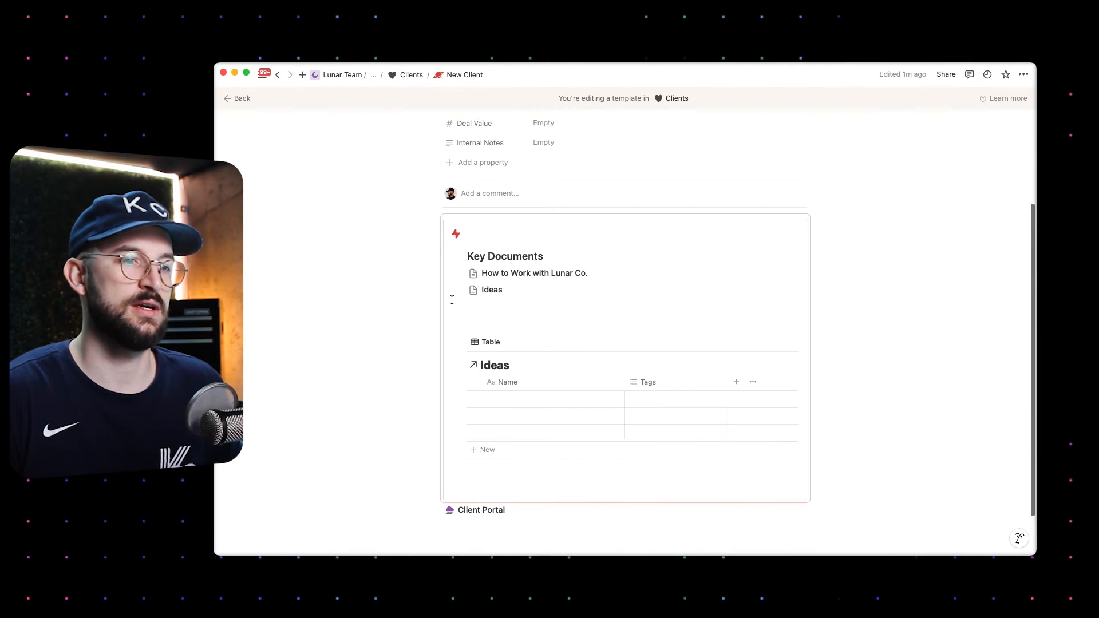
{"action": "scroll", "coordinate": [451, 300], "scroll_direction": "up", "scroll_amount": 1}
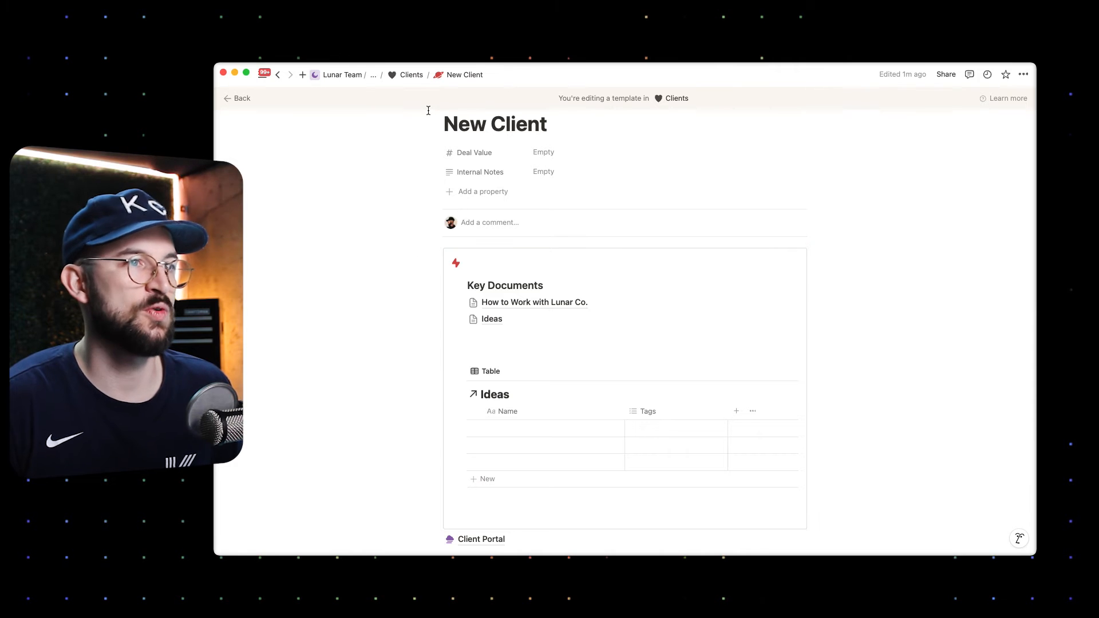
{"action": "left_click", "coordinate": [411, 75]}
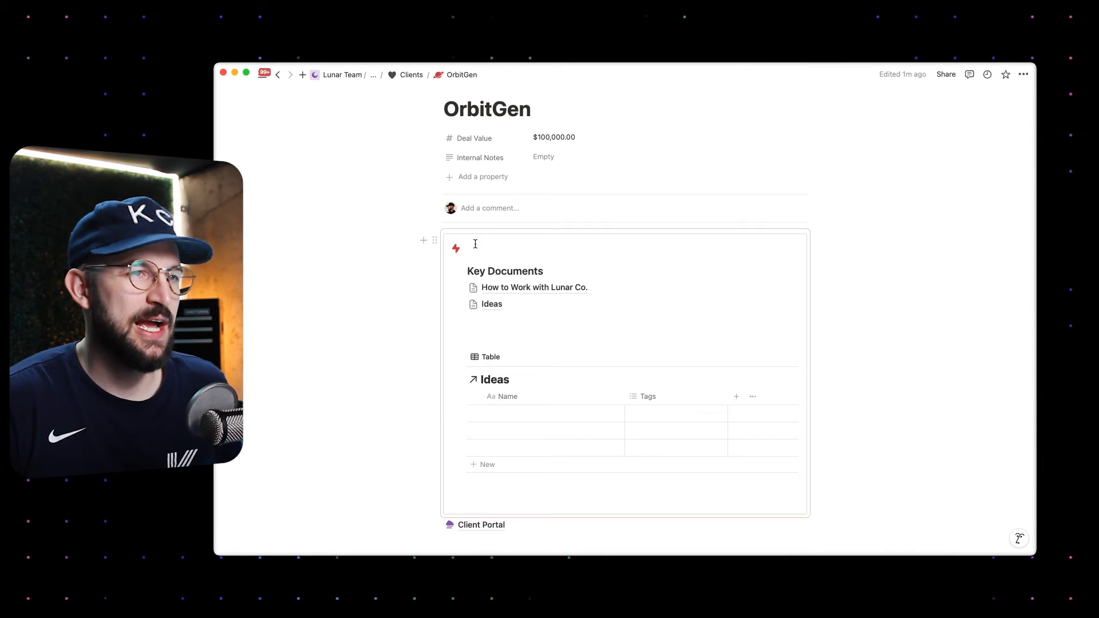
{"action": "left_click", "coordinate": [411, 75]}
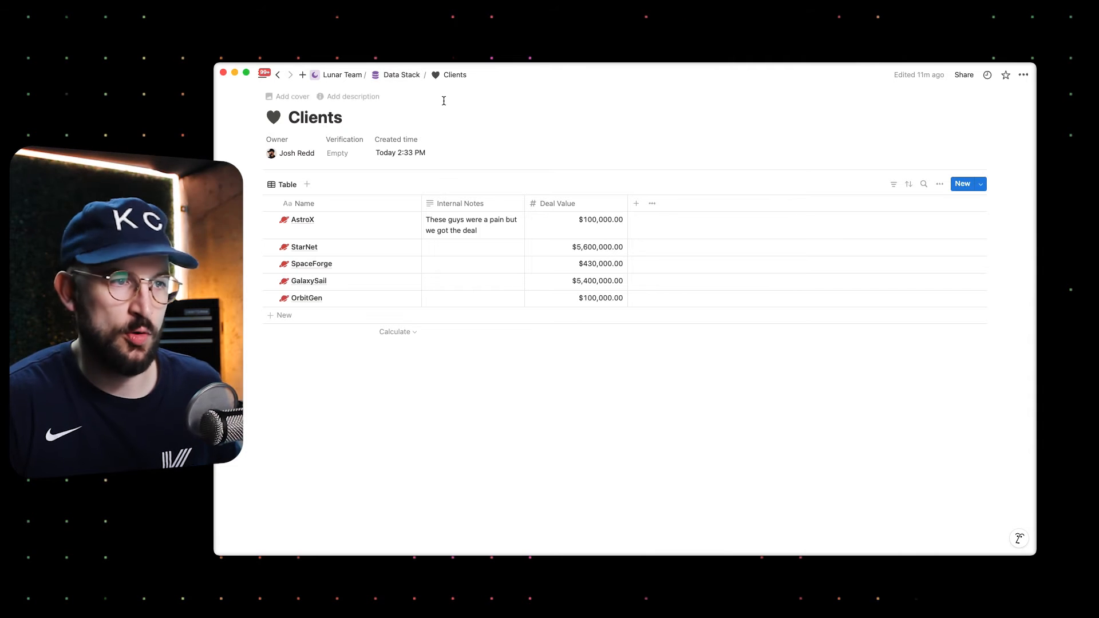
{"action": "mouse_move", "coordinate": [407, 305]}
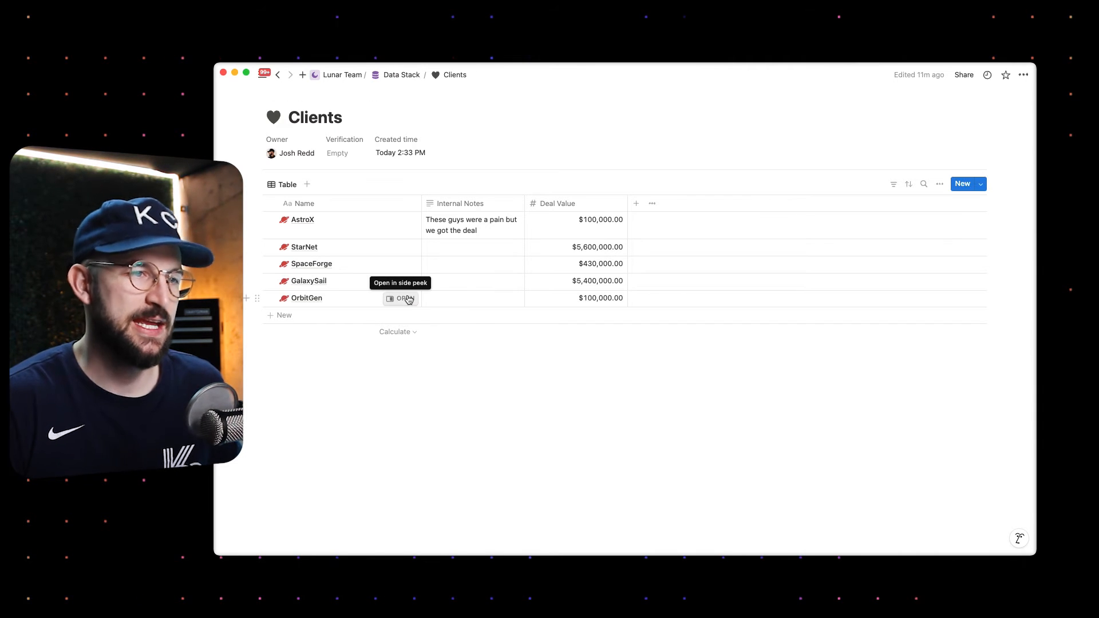
Open the New Client template of the Clients database for editing and go to its Client Portal subpage.
{"action": "left_click", "coordinate": [982, 185]}
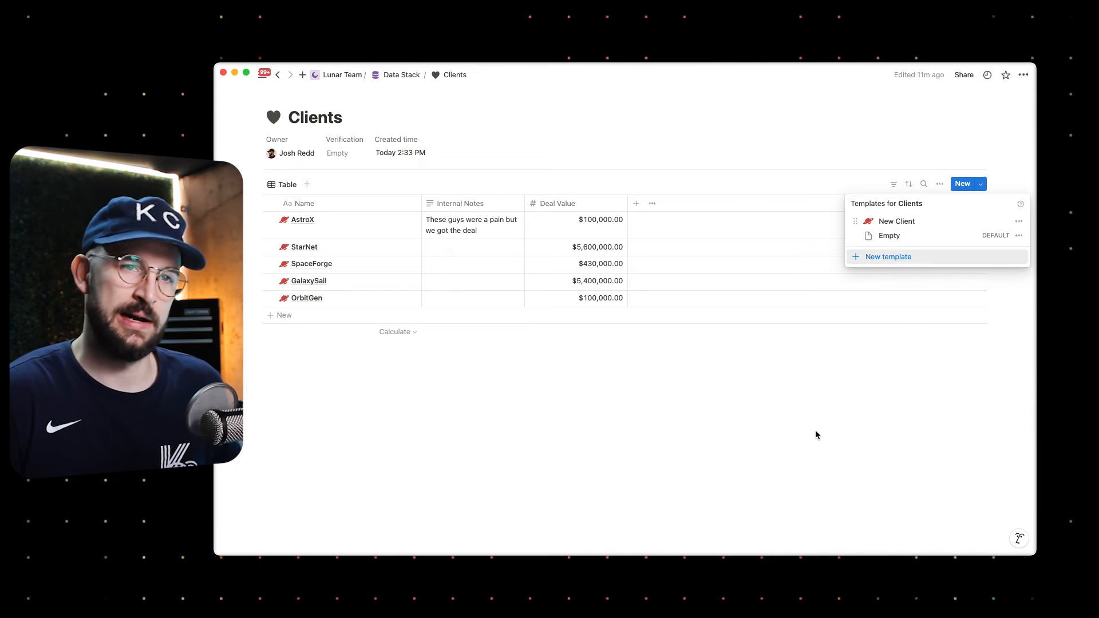
{"action": "left_click", "coordinate": [1019, 221]}
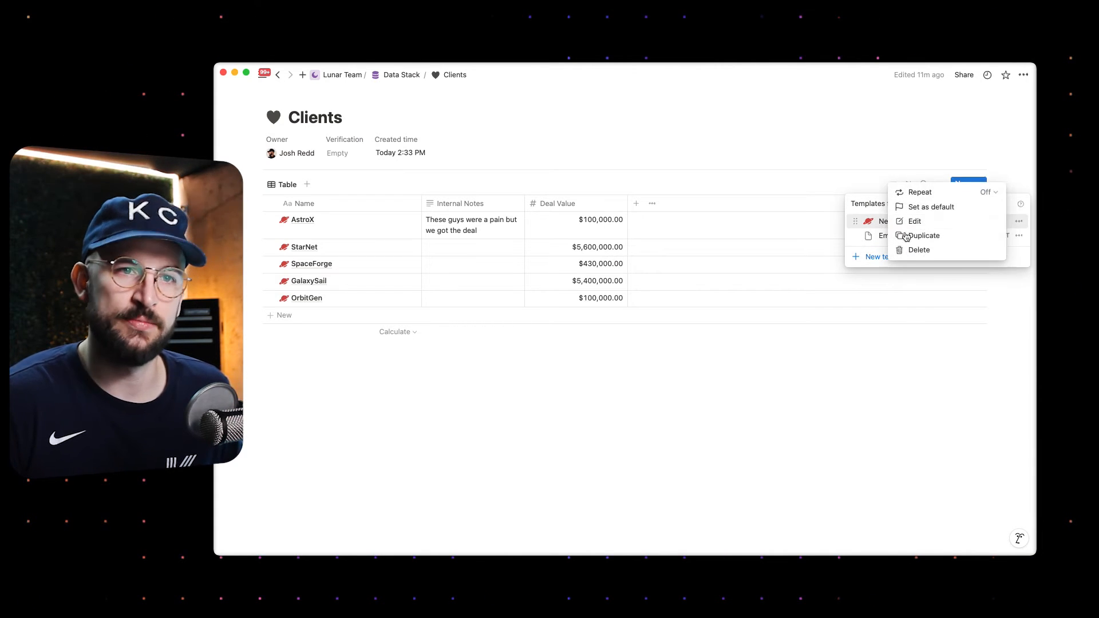
{"action": "left_click", "coordinate": [916, 221]}
{"action": "scroll", "coordinate": [621, 413], "scroll_direction": "down", "scroll_amount": 5}
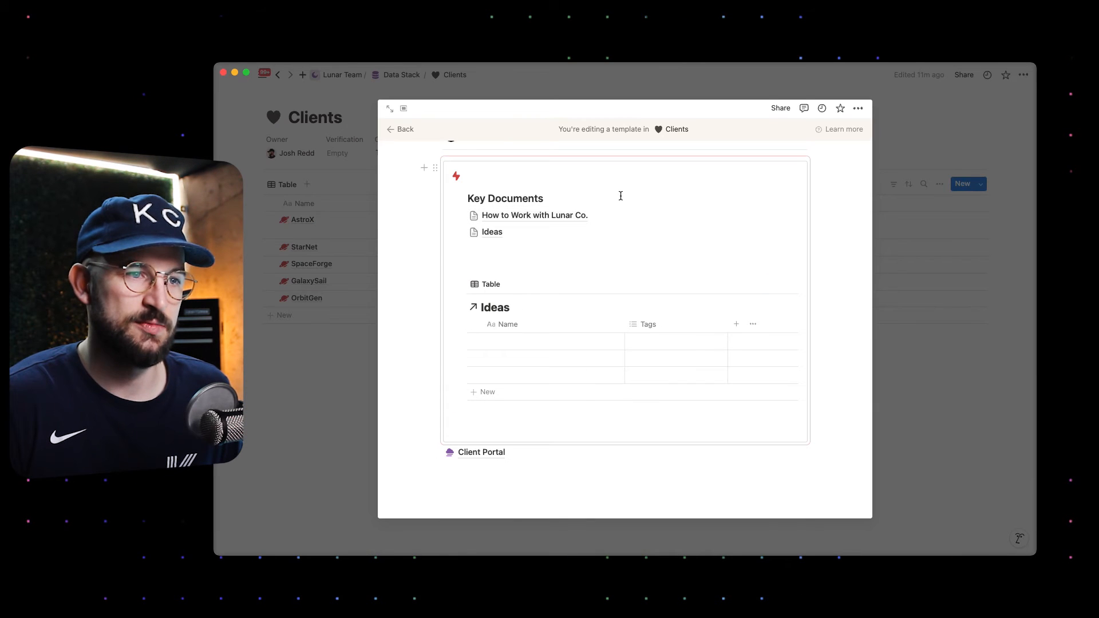
{"action": "left_click", "coordinate": [491, 462]}
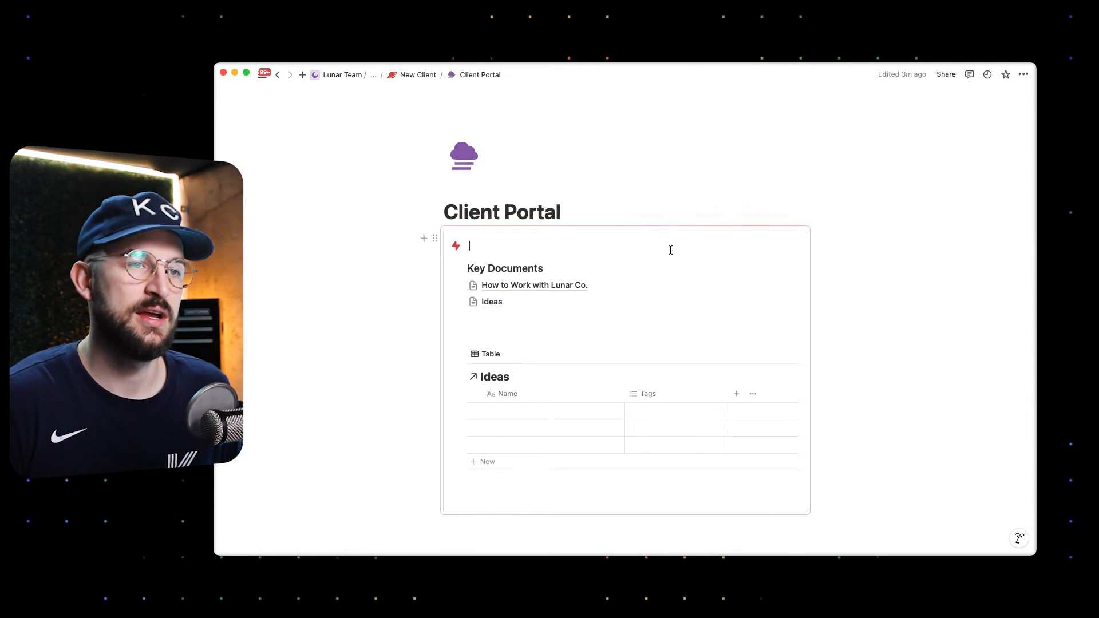
{"action": "left_click", "coordinate": [633, 240]}
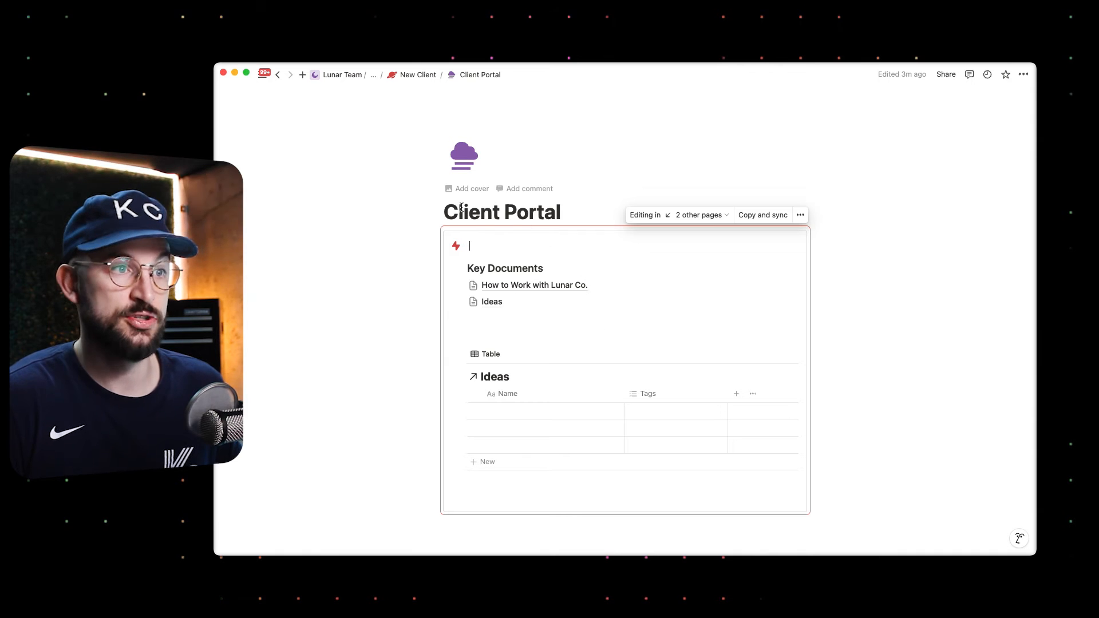
{"action": "left_click_drag", "start_coordinate": [452, 213], "coordinate": [570, 211]}
{"action": "left_click", "coordinate": [599, 221]}
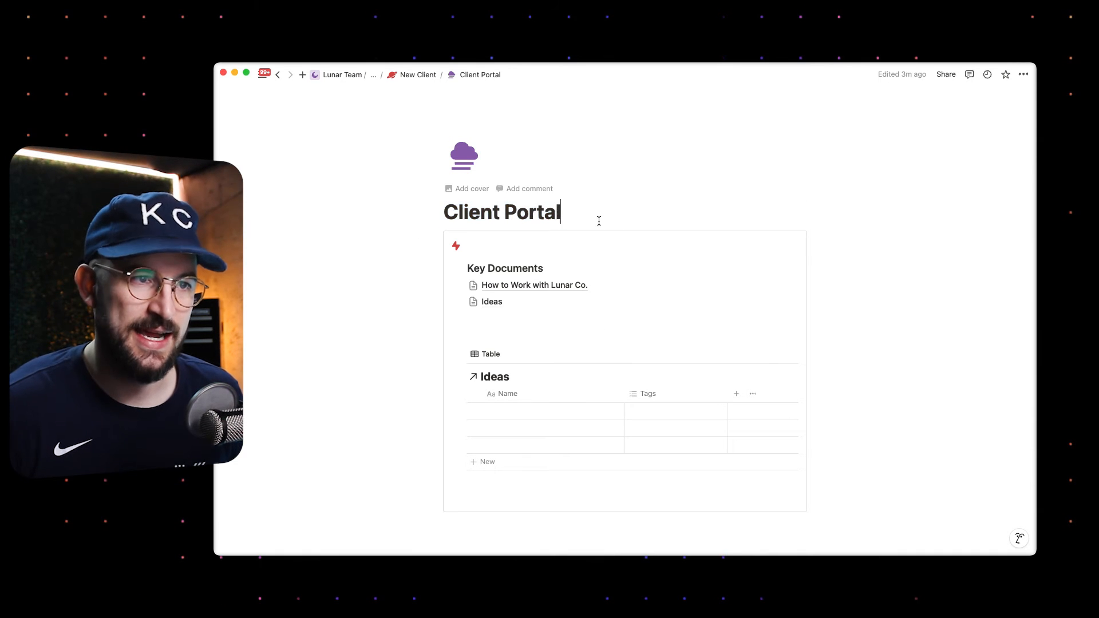
{"action": "left_click", "coordinate": [518, 213]}
{"action": "left_click", "coordinate": [667, 247]}
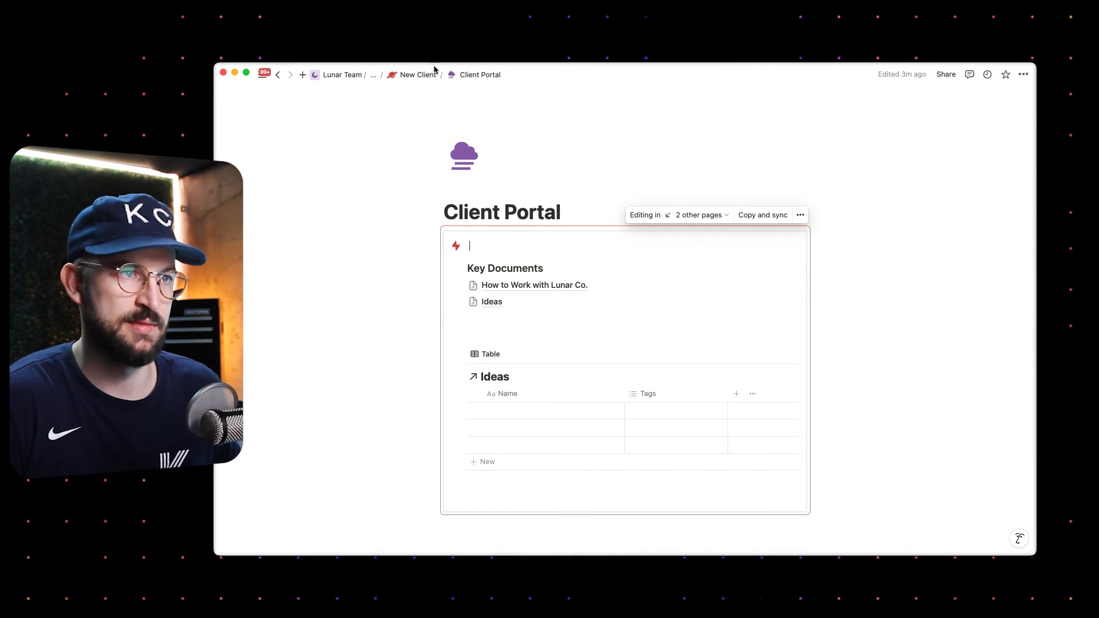
Go back to the New Client template and review its synced callout, Ideas table and Client Portal link.
{"action": "left_click", "coordinate": [677, 238]}
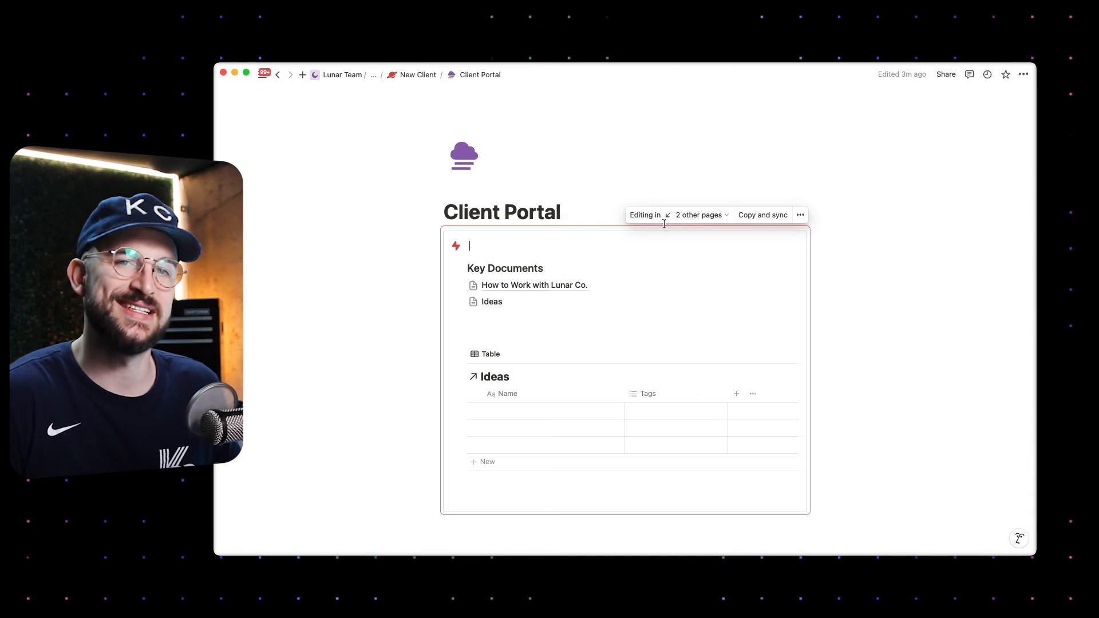
{"action": "left_click", "coordinate": [415, 75]}
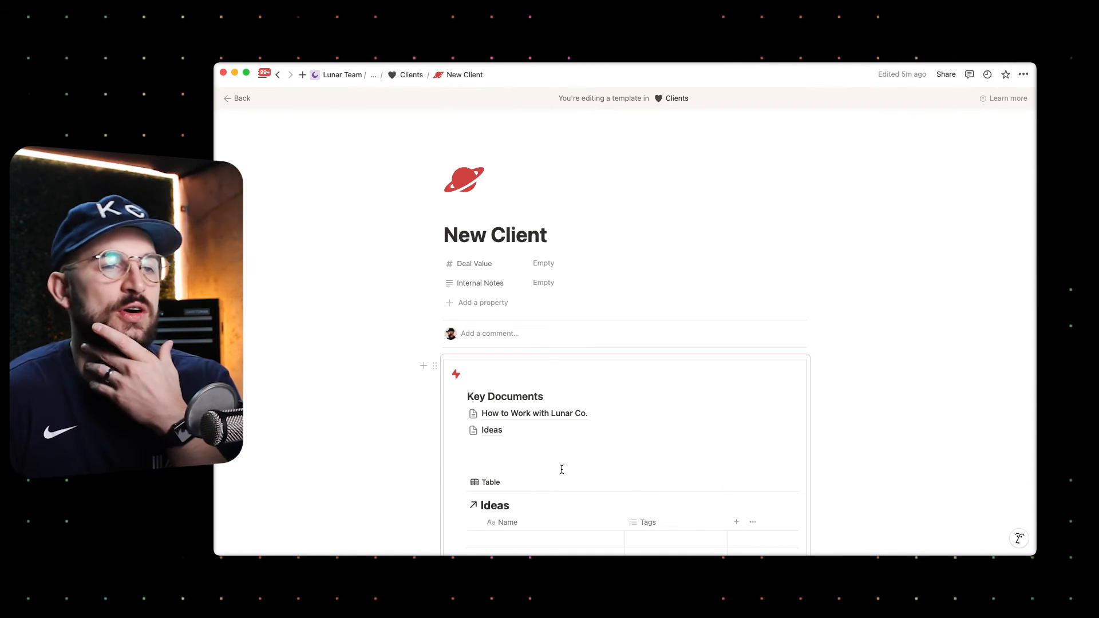
{"action": "scroll", "coordinate": [562, 469], "scroll_direction": "down", "scroll_amount": 3}
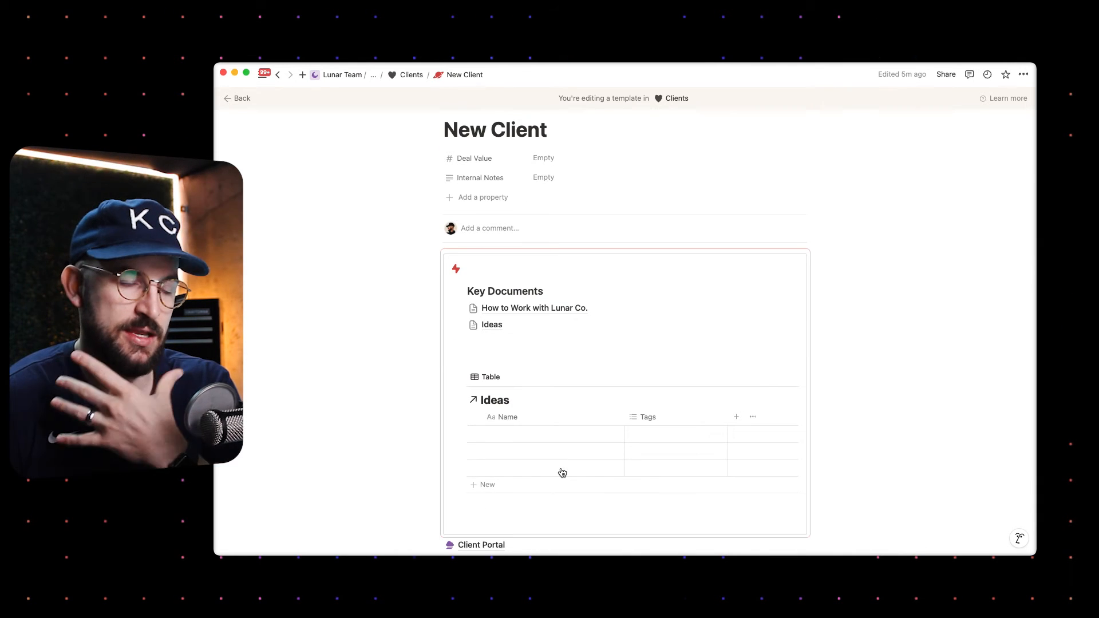
{"action": "scroll", "coordinate": [561, 472], "scroll_direction": "down", "scroll_amount": 1}
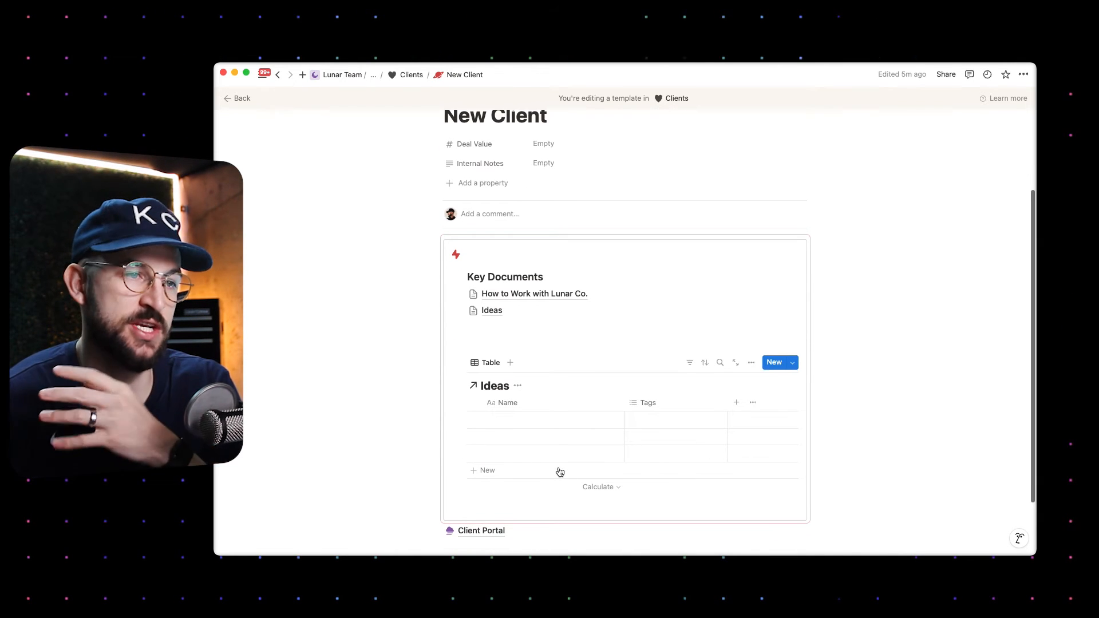
{"action": "scroll", "coordinate": [560, 472], "scroll_direction": "down", "scroll_amount": 1}
{"action": "scroll", "coordinate": [559, 471], "scroll_direction": "down", "scroll_amount": 1}
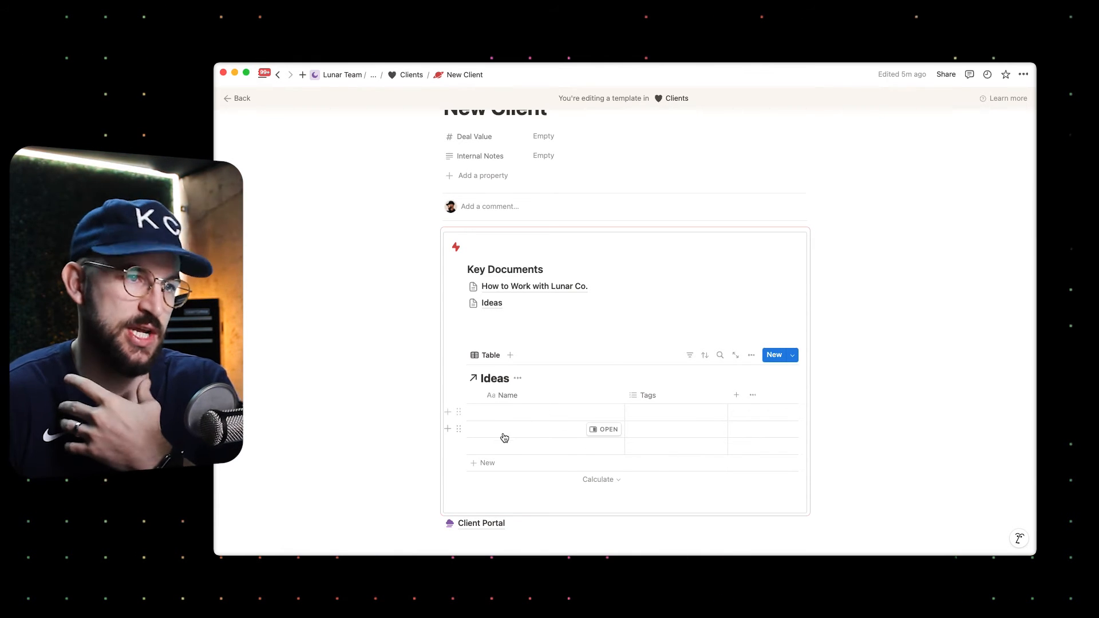
{"action": "scroll", "coordinate": [503, 434], "scroll_direction": "down", "scroll_amount": 1}
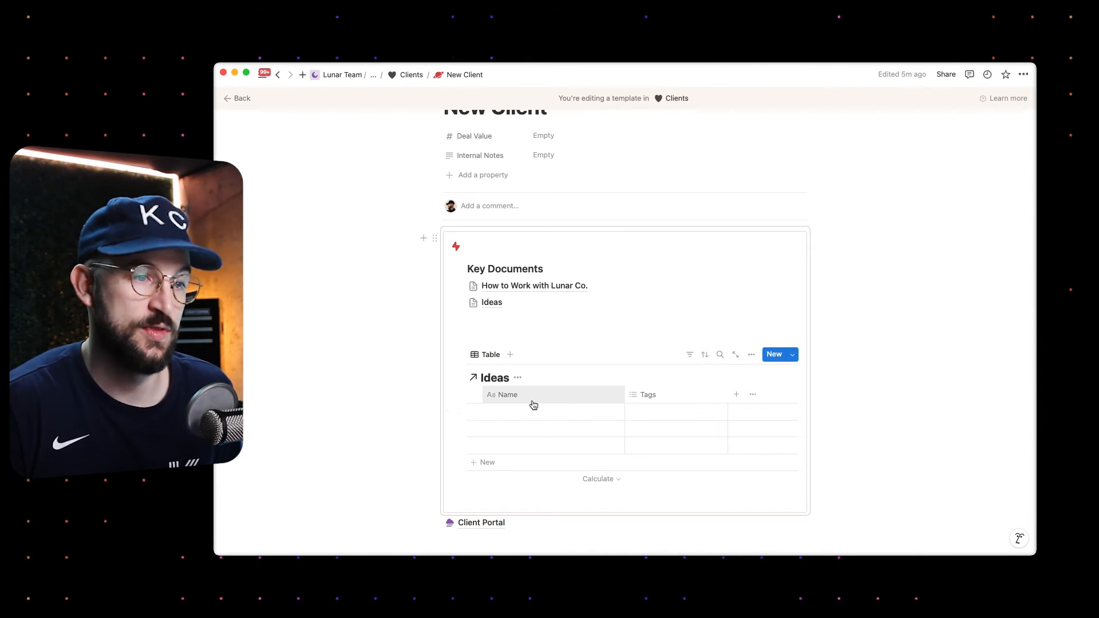
{"action": "scroll", "coordinate": [509, 397], "scroll_direction": "up", "scroll_amount": 1}
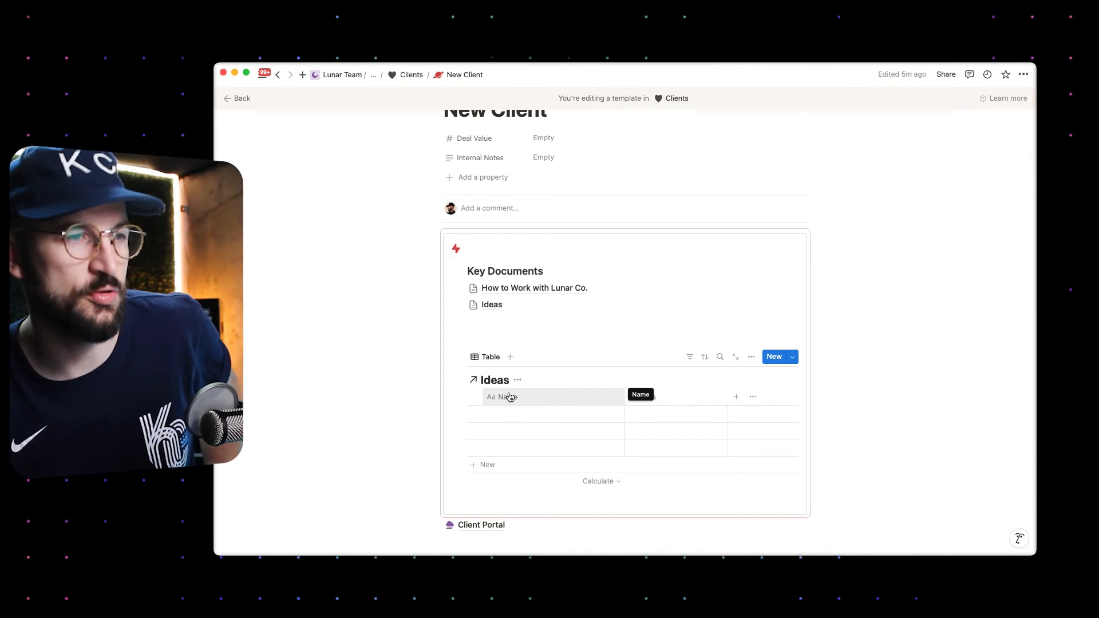
{"action": "scroll", "coordinate": [506, 374], "scroll_direction": "up", "scroll_amount": 1}
{"action": "scroll", "coordinate": [506, 373], "scroll_direction": "up", "scroll_amount": 2}
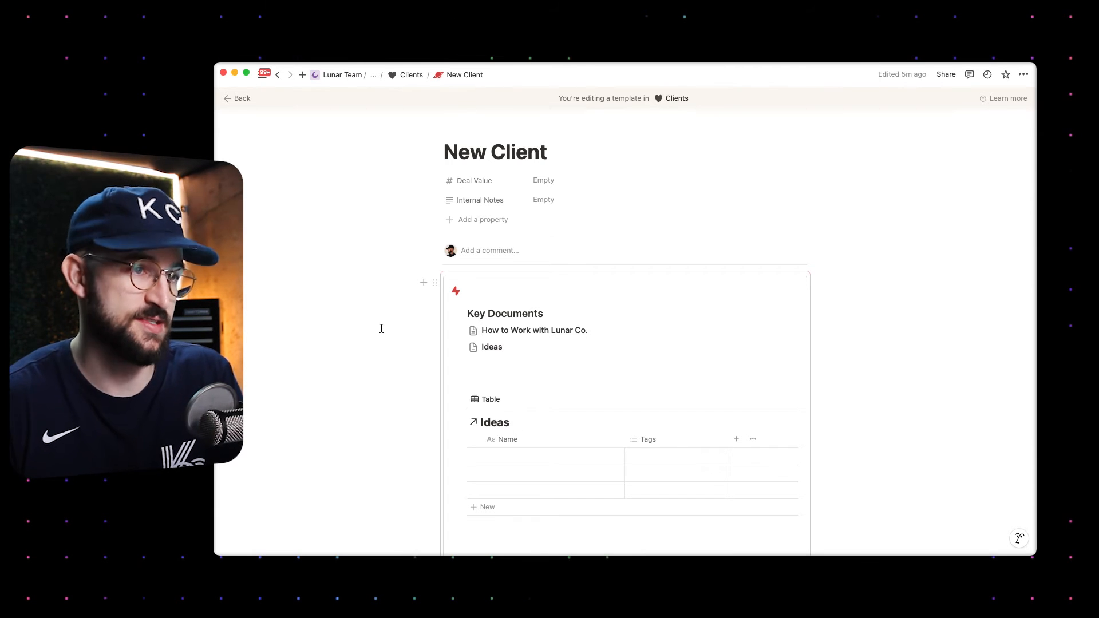
Reopen the New Client template from the Clients database and review its page content.
{"action": "left_click", "coordinate": [407, 76]}
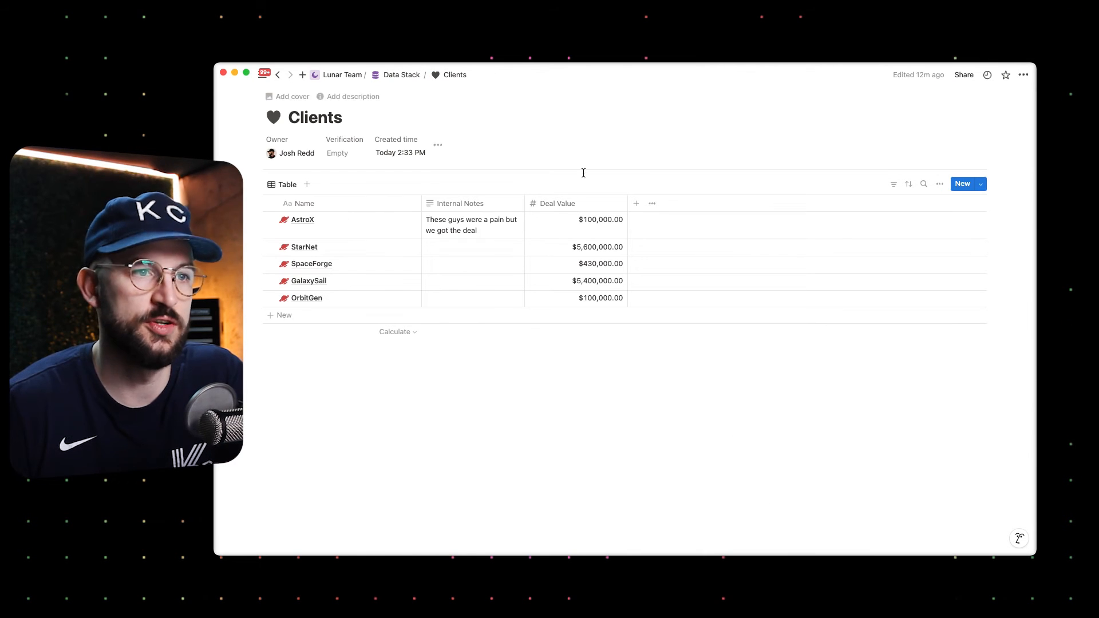
{"action": "left_click", "coordinate": [982, 184]}
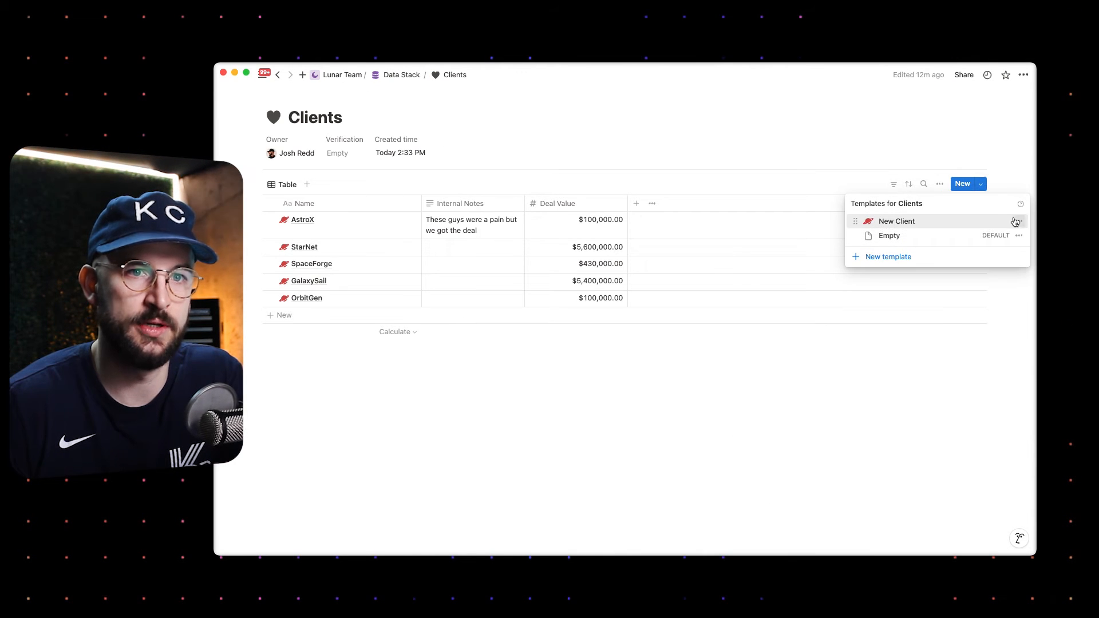
{"action": "left_click", "coordinate": [1018, 221]}
{"action": "left_click", "coordinate": [973, 228]}
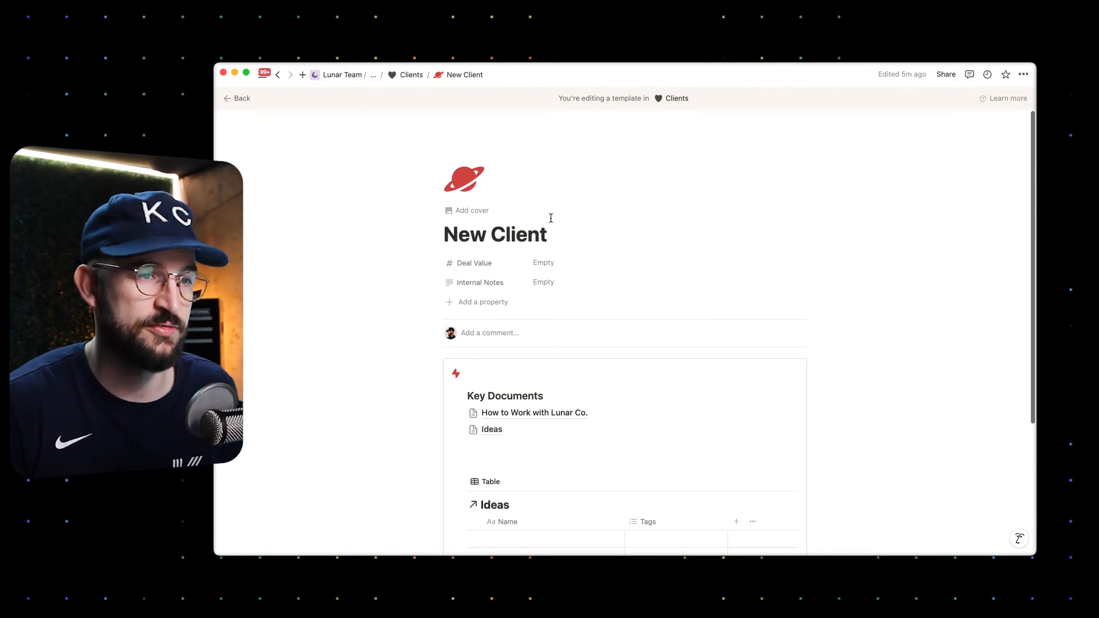
{"action": "scroll", "coordinate": [553, 227], "scroll_direction": "down", "scroll_amount": 3}
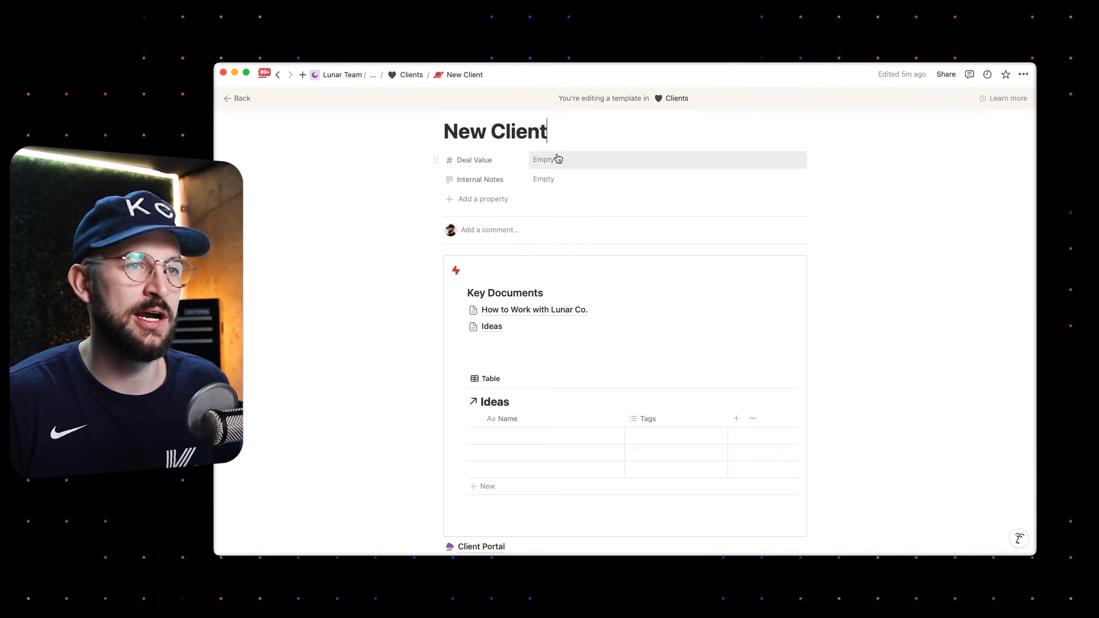
{"action": "key", "text": "Return"}
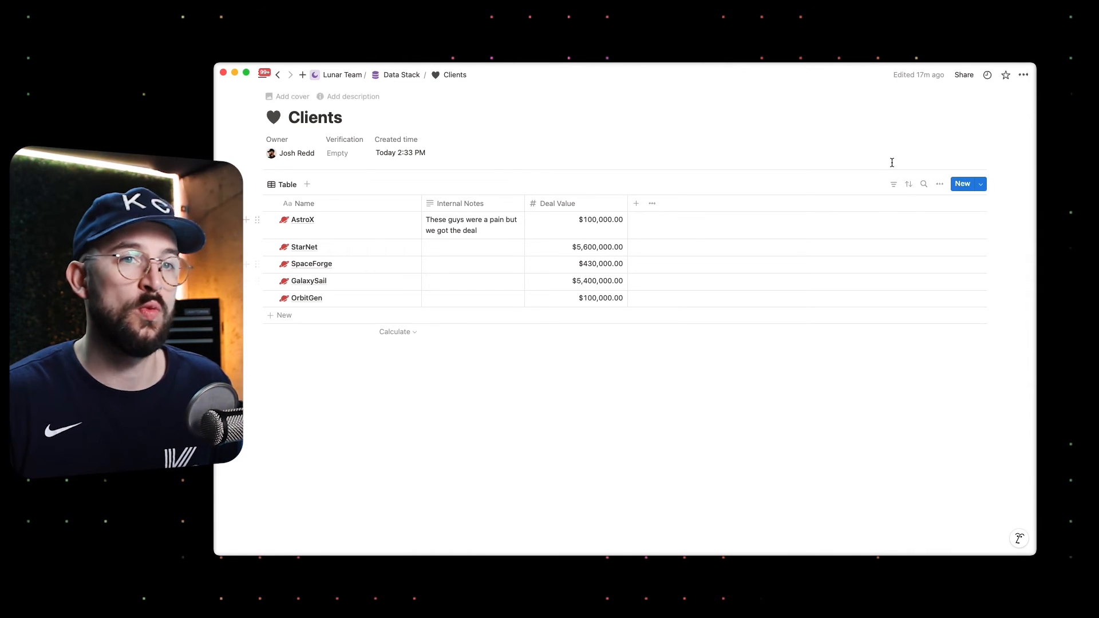
Edit the New Client template of the Clients database and open its Client Portal subpage.
{"action": "left_click", "coordinate": [981, 184]}
{"action": "left_click", "coordinate": [1019, 221]}
{"action": "left_click", "coordinate": [916, 222]}
{"action": "left_click", "coordinate": [487, 425]}
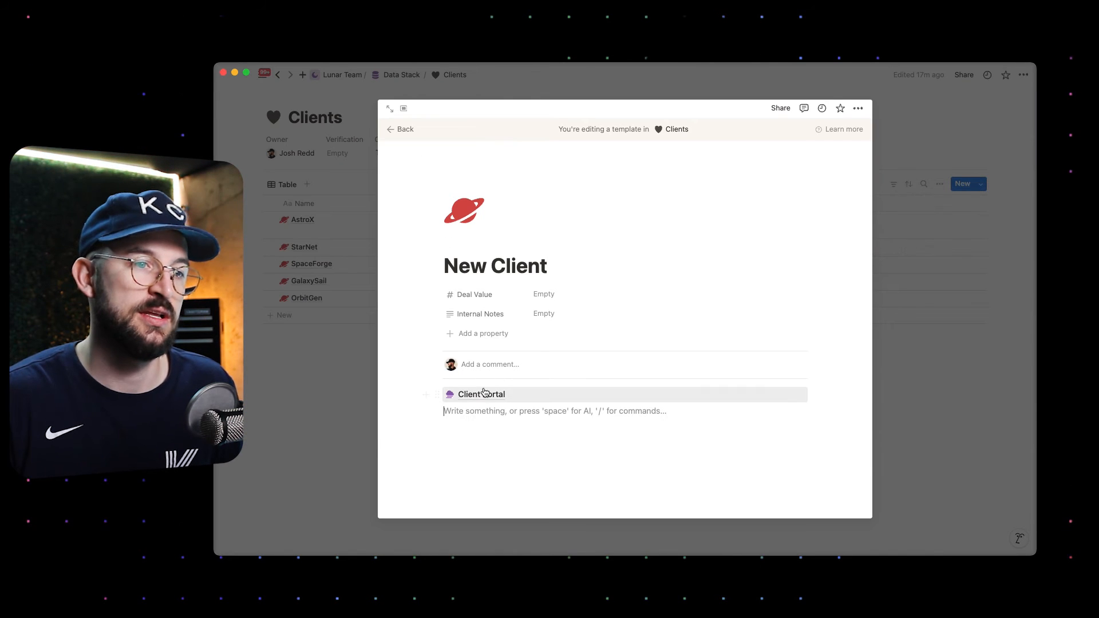
{"action": "left_click", "coordinate": [481, 394]}
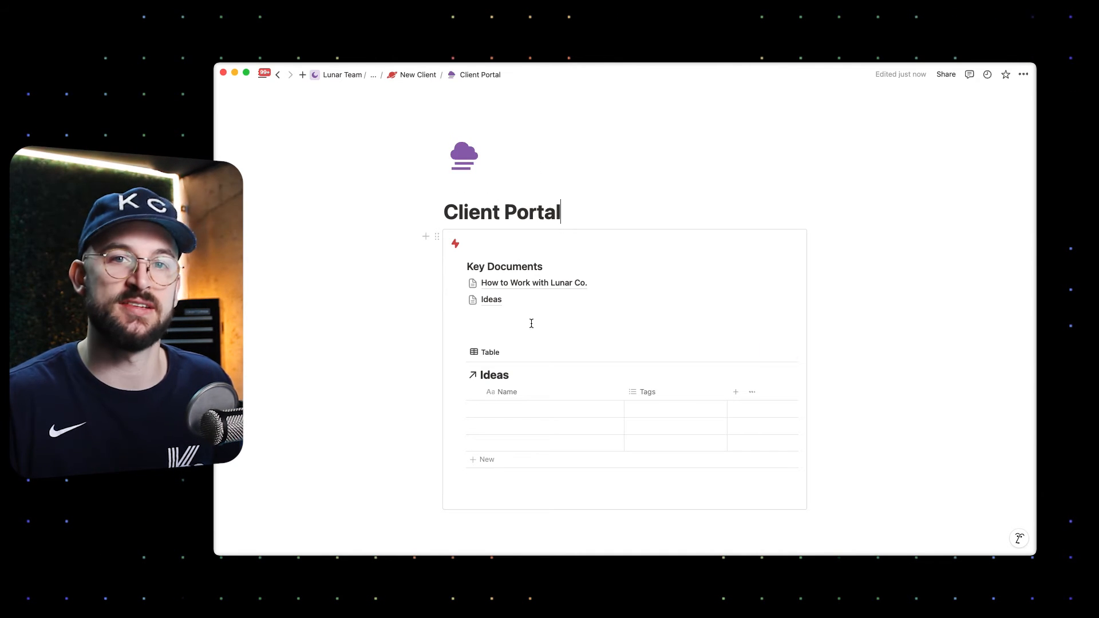
{"action": "mouse_move", "coordinate": [555, 311]}
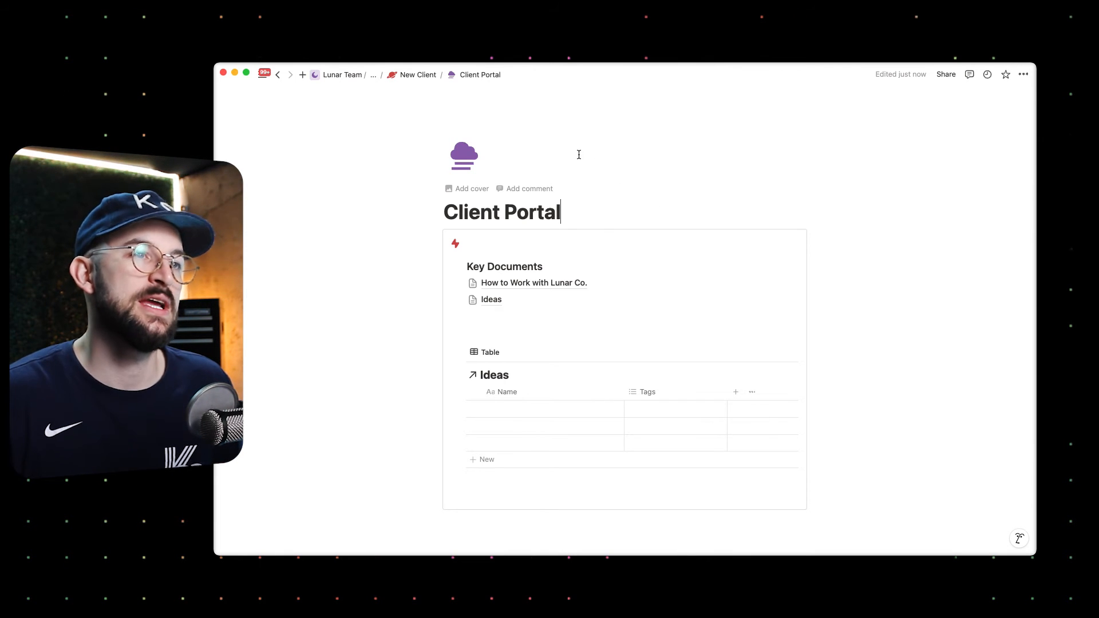
Check the New Client template page, then return to its Client Portal subpage and inspect the callout.
{"action": "left_click", "coordinate": [416, 74]}
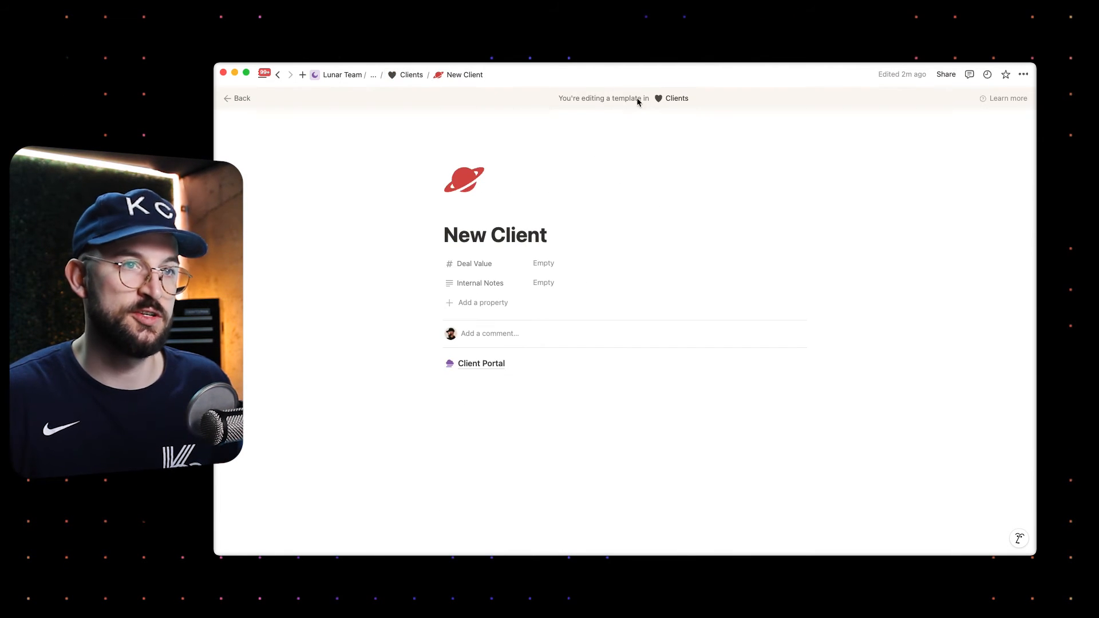
{"action": "left_click", "coordinate": [493, 363]}
{"action": "scroll", "coordinate": [503, 366], "scroll_direction": "down", "scroll_amount": 1}
{"action": "left_click", "coordinate": [576, 209]}
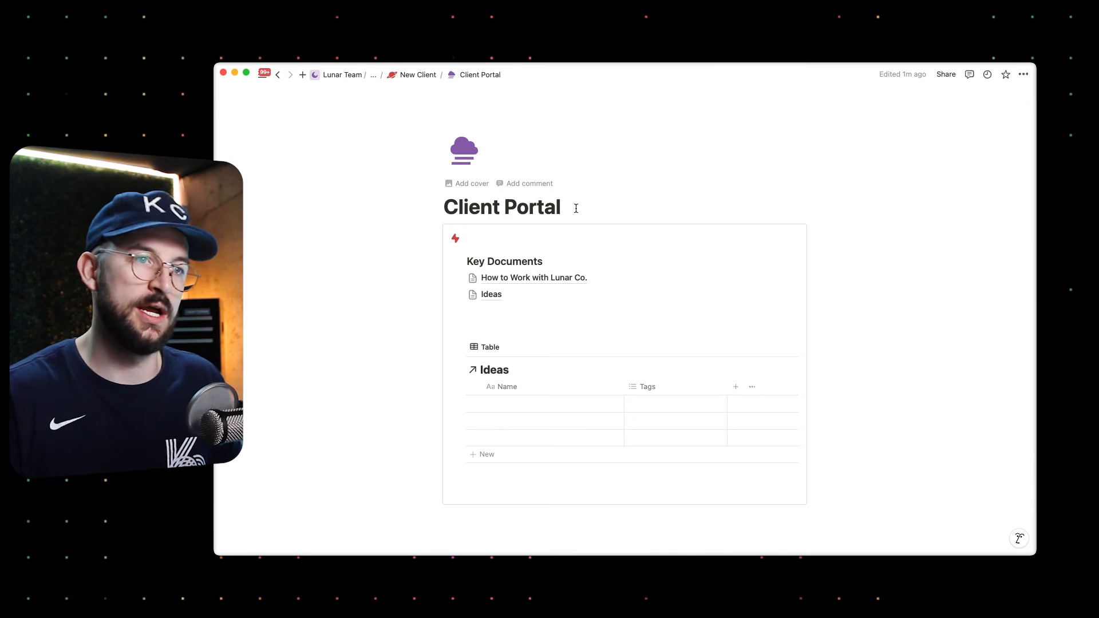
{"action": "left_click_drag", "start_coordinate": [398, 225], "coordinate": [595, 484]}
{"action": "left_click", "coordinate": [370, 248]}
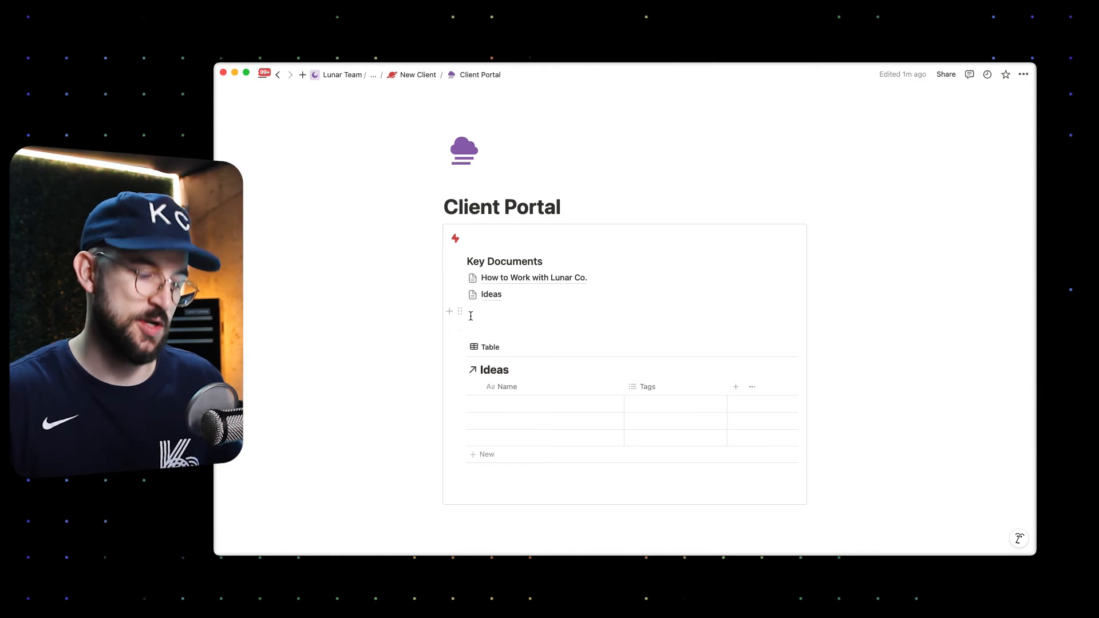
Title the callout "Synced Portal" in bold and add a divider directly below the title.
{"action": "type", "text": "Synced Portal"}
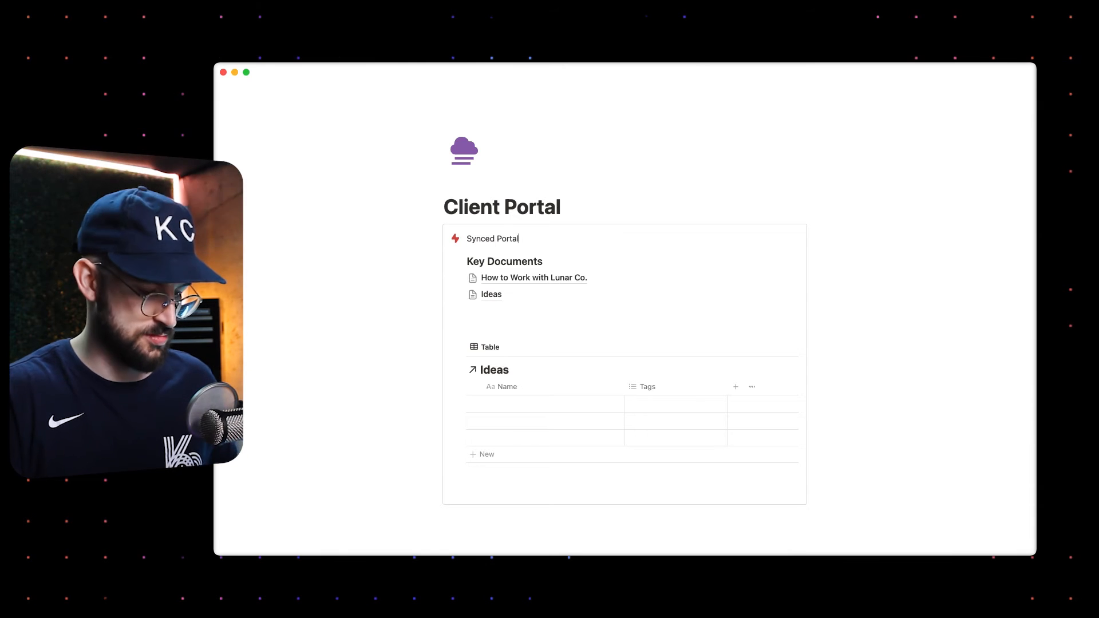
{"action": "key", "text": "super+a"}
{"action": "key", "text": "super+b"}
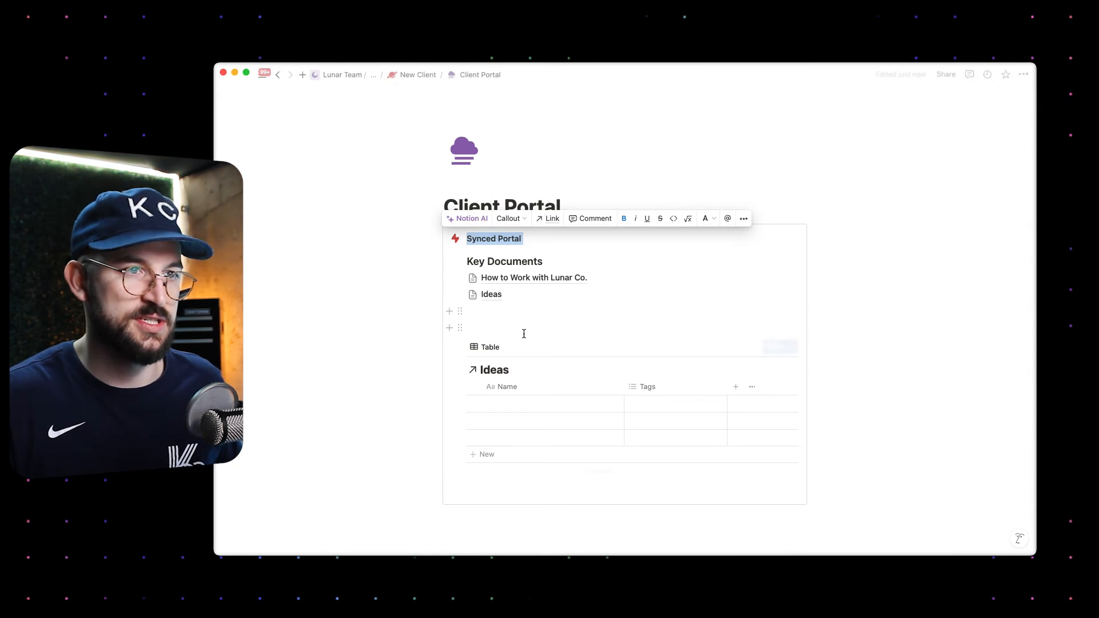
{"action": "left_click", "coordinate": [543, 237]}
{"action": "key", "text": "Return"}
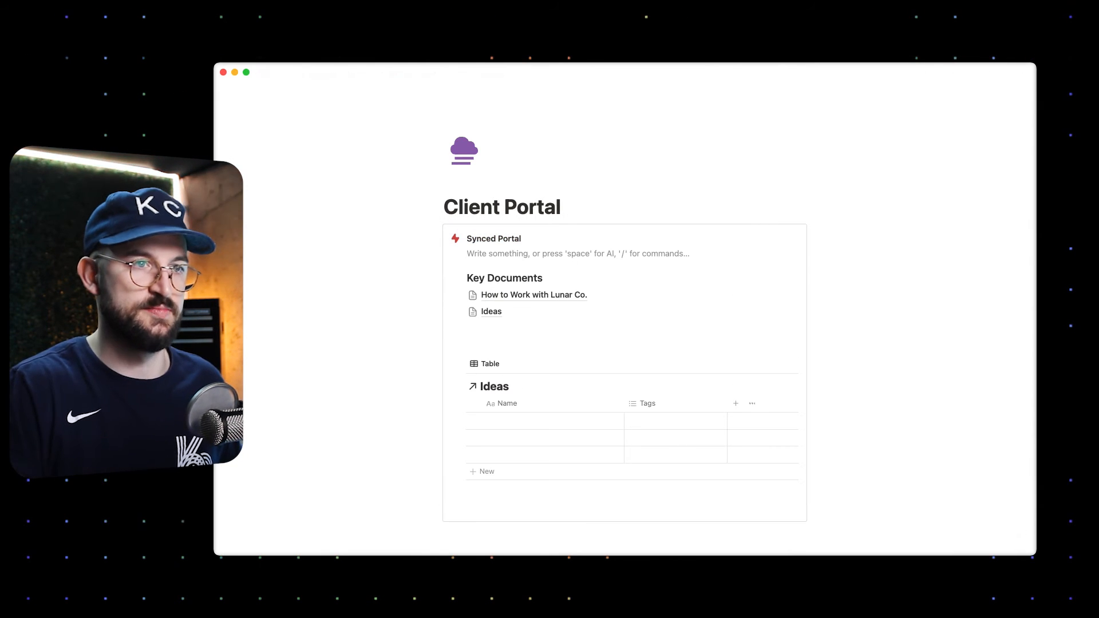
{"action": "key", "text": "BackSpace"}
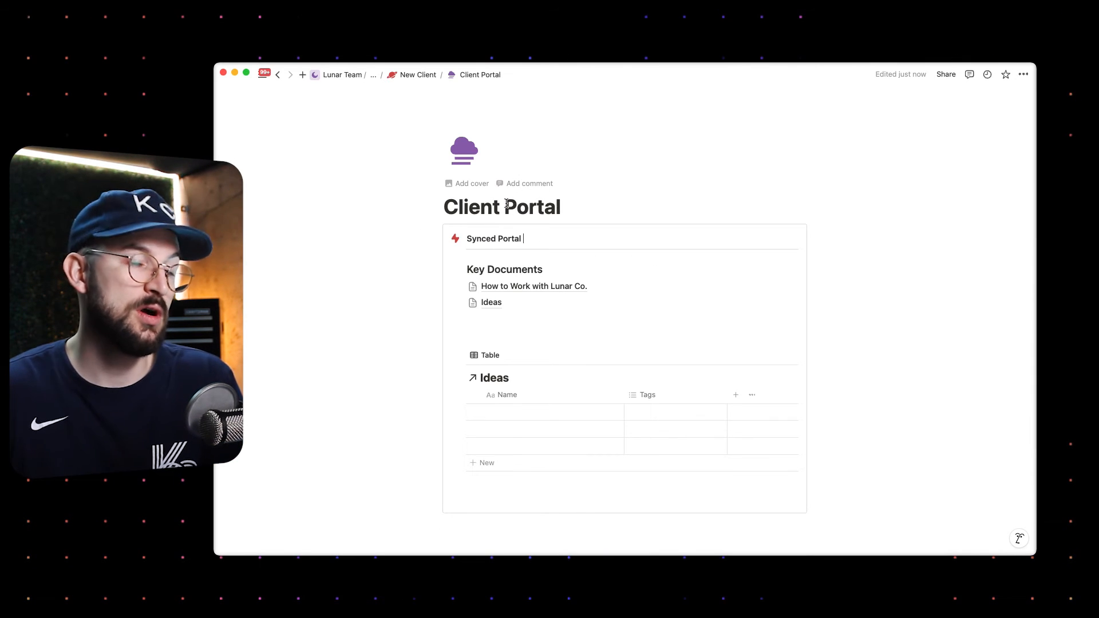
Return to the New Client template and insert four blank lines above the Client Portal page link.
{"action": "left_click", "coordinate": [404, 77]}
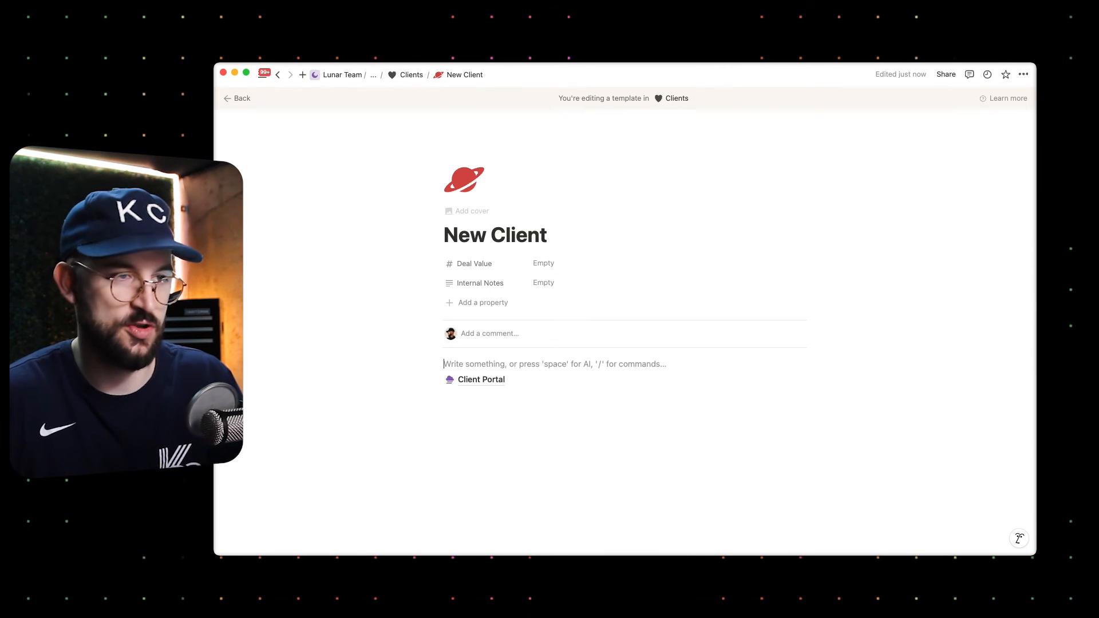
{"action": "key", "text": "Return"}
{"action": "key", "text": "Return"}
{"action": "key", "text": "Return"}
{"action": "key", "text": "Return"}
{"action": "left_click", "coordinate": [469, 366]}
{"action": "left_click_drag", "start_coordinate": [446, 234], "coordinate": [551, 236]}
{"action": "scroll", "coordinate": [535, 380], "scroll_direction": "down", "scroll_amount": 1}
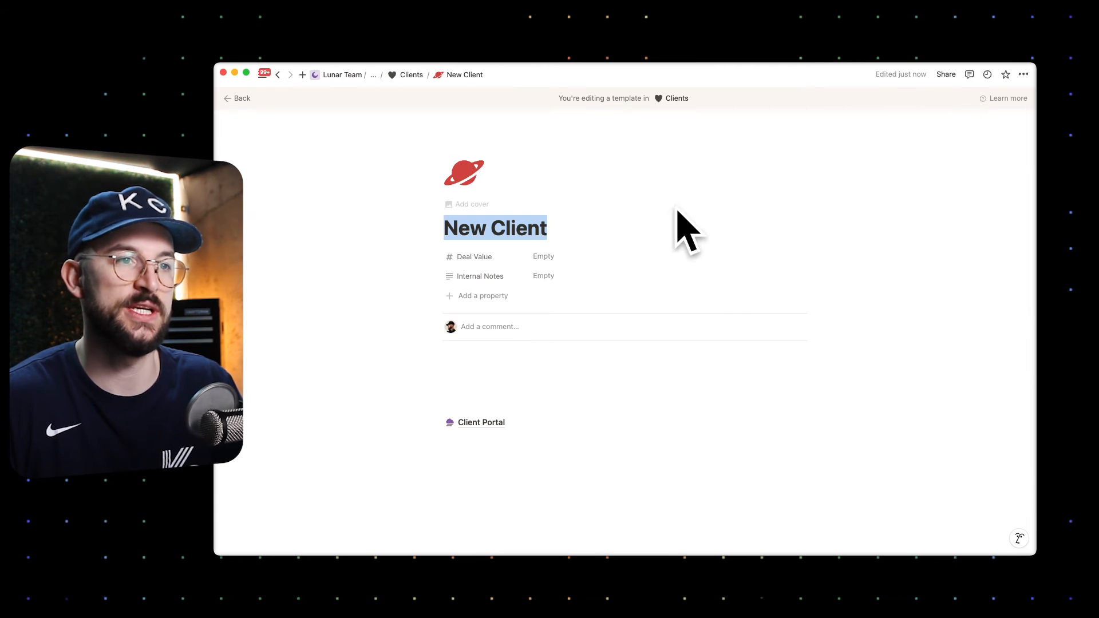
{"action": "left_click", "coordinate": [557, 224]}
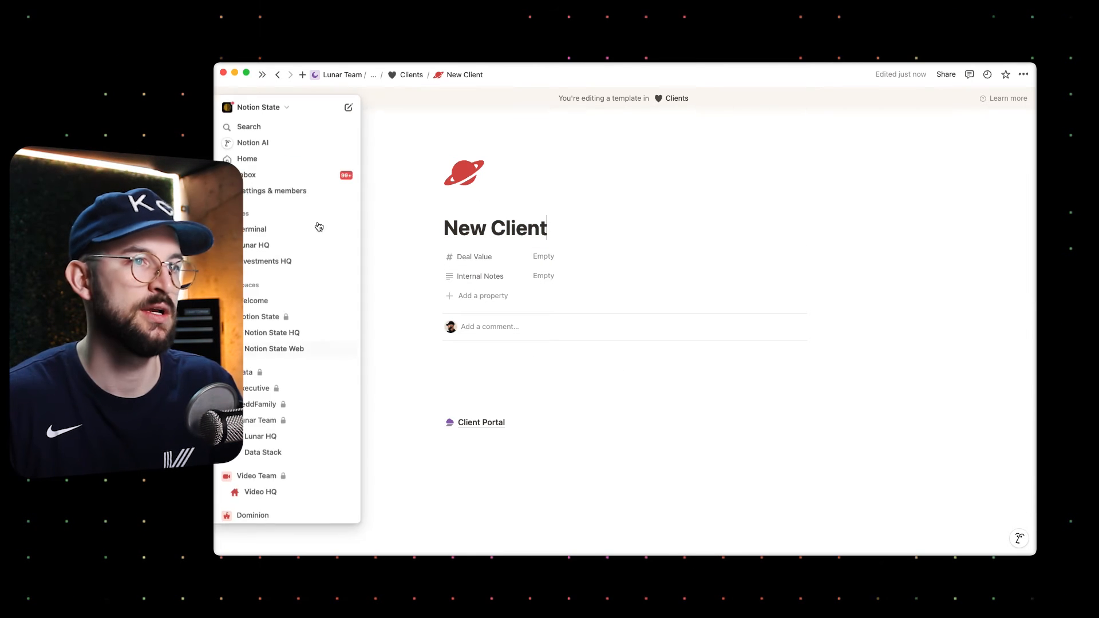
Open the OrbitGen page from the Clients database and apply the New Client template to it.
{"action": "left_click", "coordinate": [372, 76]}
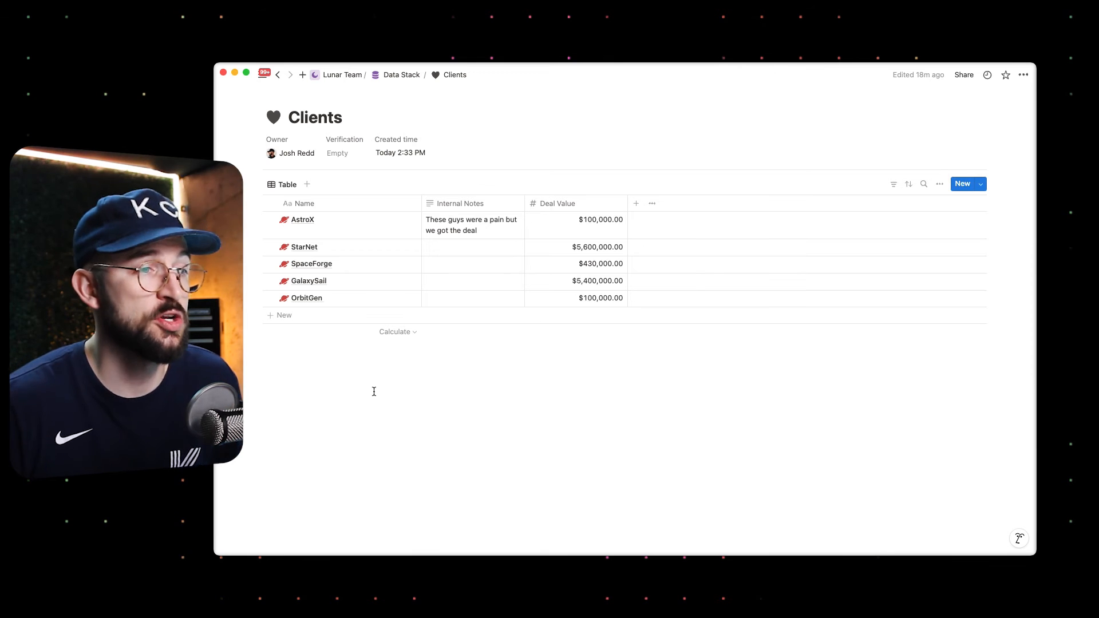
{"action": "left_click", "coordinate": [398, 300]}
{"action": "left_click", "coordinate": [670, 267]}
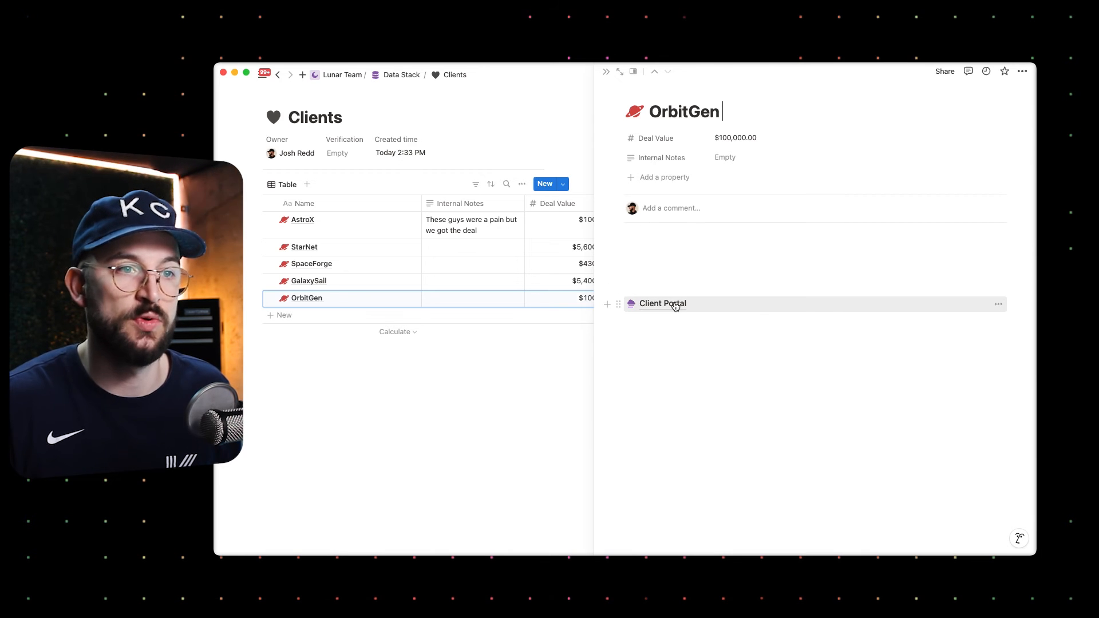
Open OrbitGen's Client Portal subpage and show it as a full page.
{"action": "mouse_move", "coordinate": [675, 307]}
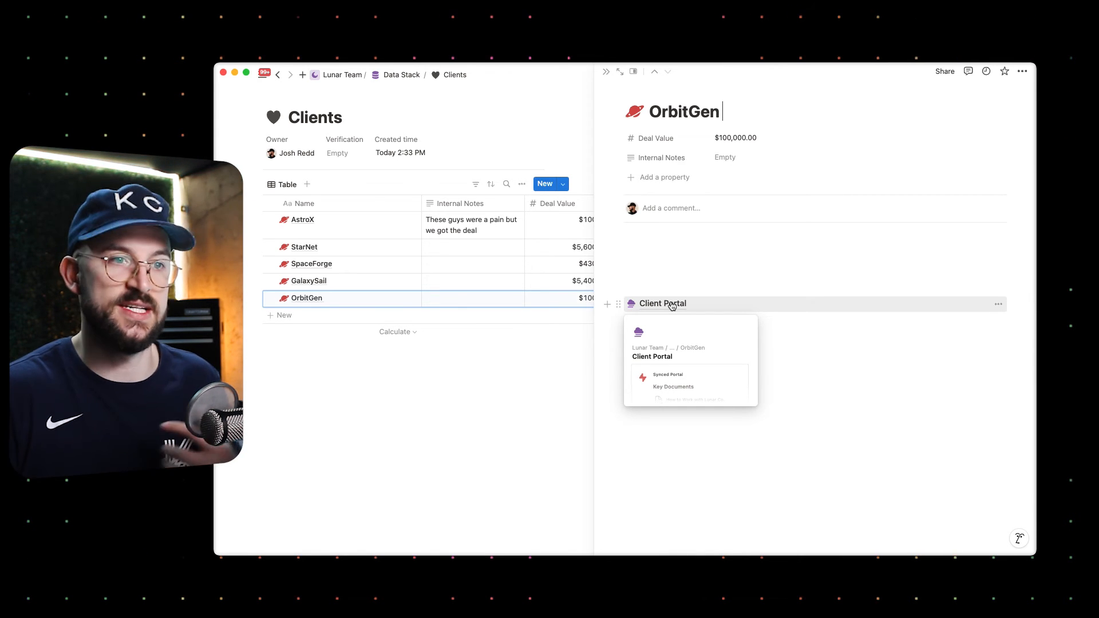
{"action": "left_click", "coordinate": [672, 305]}
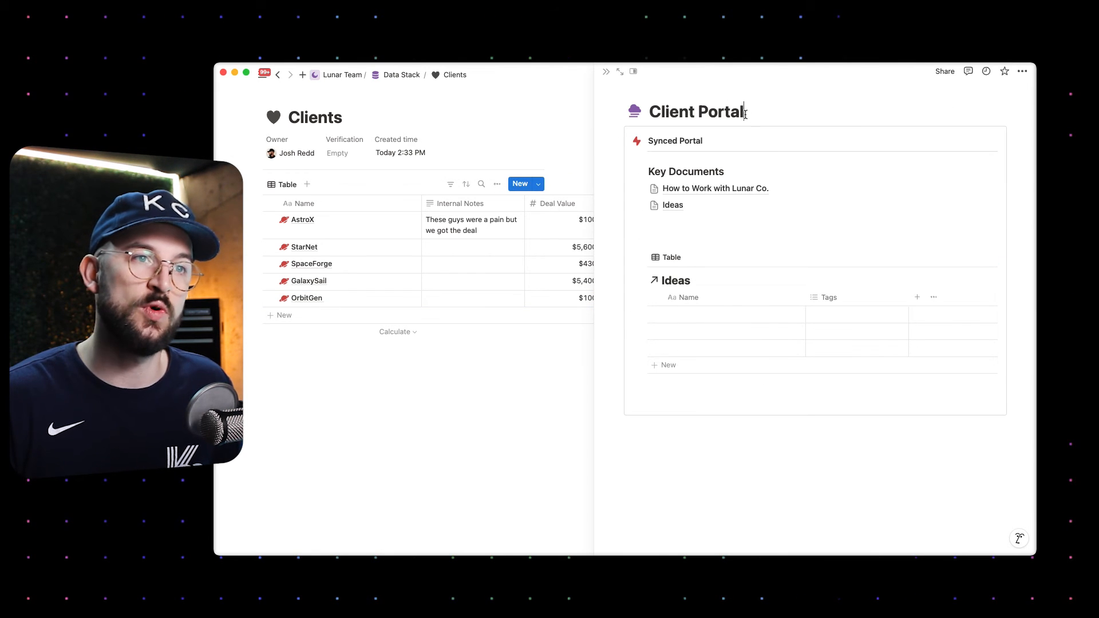
{"action": "left_click", "coordinate": [633, 72]}
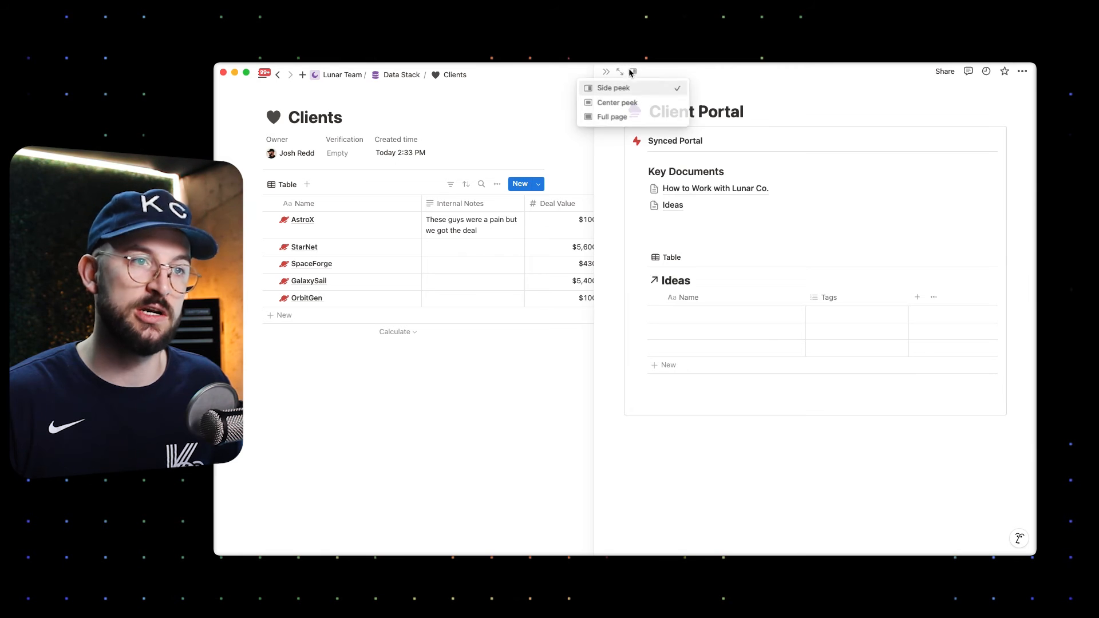
{"action": "left_click", "coordinate": [630, 116]}
Place the Synced Portal callout inside a new synced block under the page title and copy the block for syncing.
{"action": "left_click", "coordinate": [574, 211]}
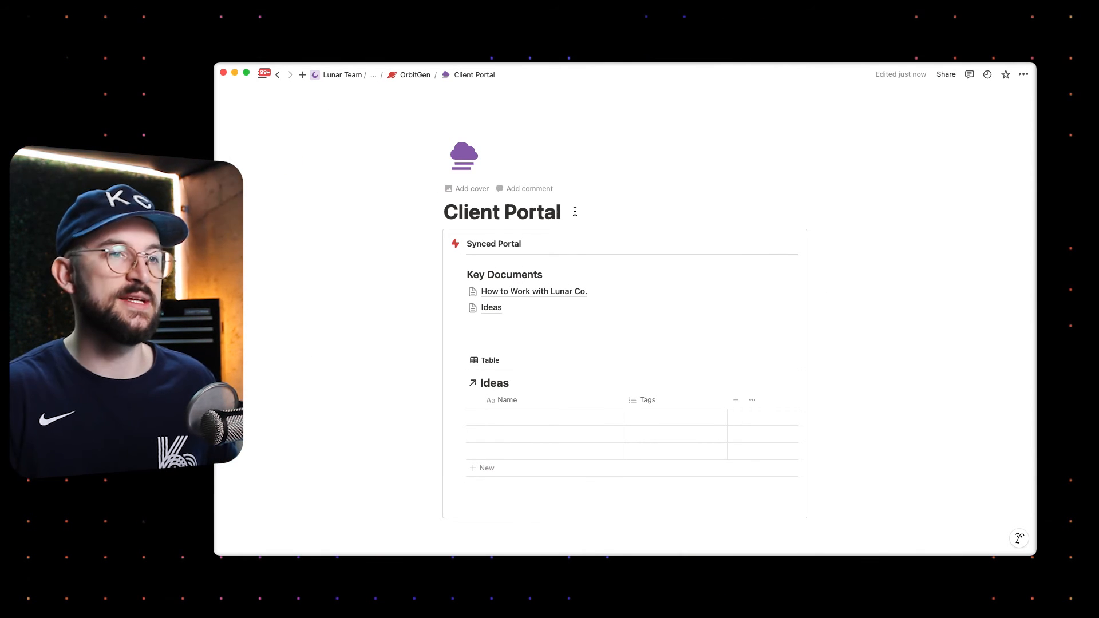
{"action": "key", "text": "Return"}
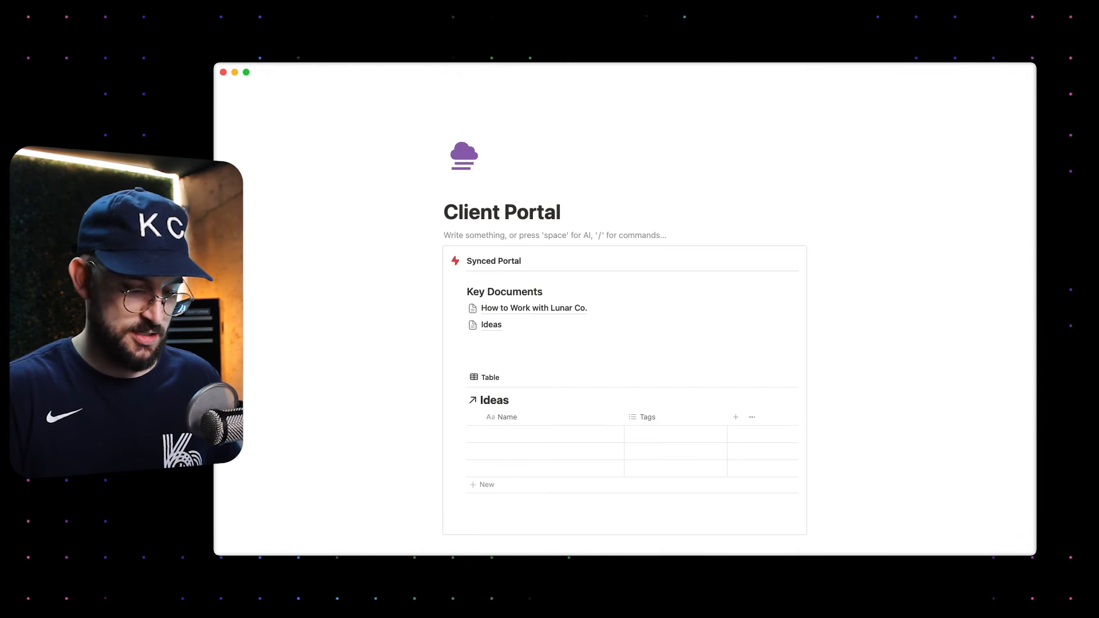
{"action": "type", "text": "/synmc"}
{"action": "key", "text": "BackSpace"}
{"action": "key", "text": "BackSpace"}
{"action": "key", "text": "BackSpace"}
{"action": "key", "text": "BackSpace"}
{"action": "key", "text": "BackSpace"}
{"action": "key", "text": "BackSpace"}
{"action": "left_click_drag", "start_coordinate": [444, 263], "coordinate": [451, 236]}
{"action": "left_click", "coordinate": [466, 527]}
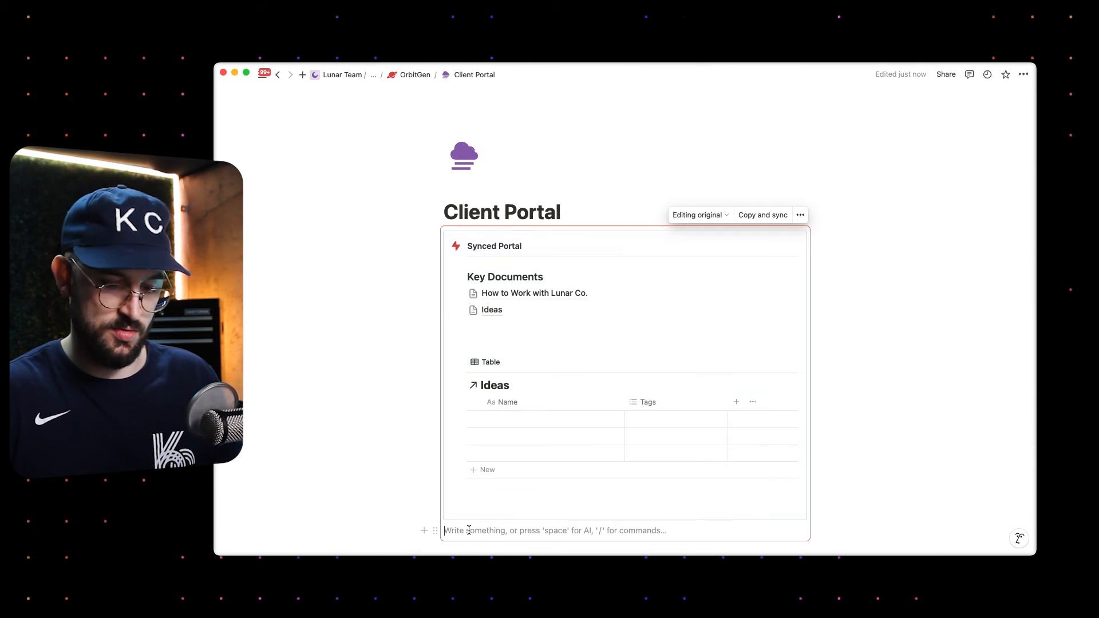
{"action": "left_click", "coordinate": [758, 216]}
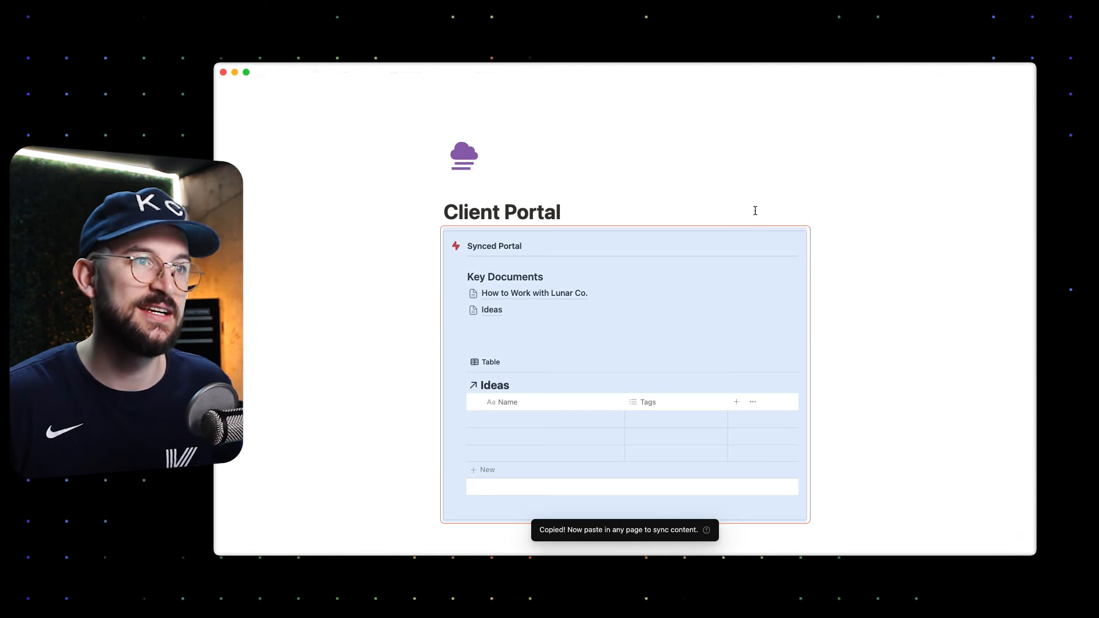
Return to the OrbitGen page and paste the copied Synced Portal block into its body as synced content.
{"action": "left_click", "coordinate": [428, 78]}
{"action": "left_click", "coordinate": [473, 341]}
{"action": "key", "text": "super+v"}
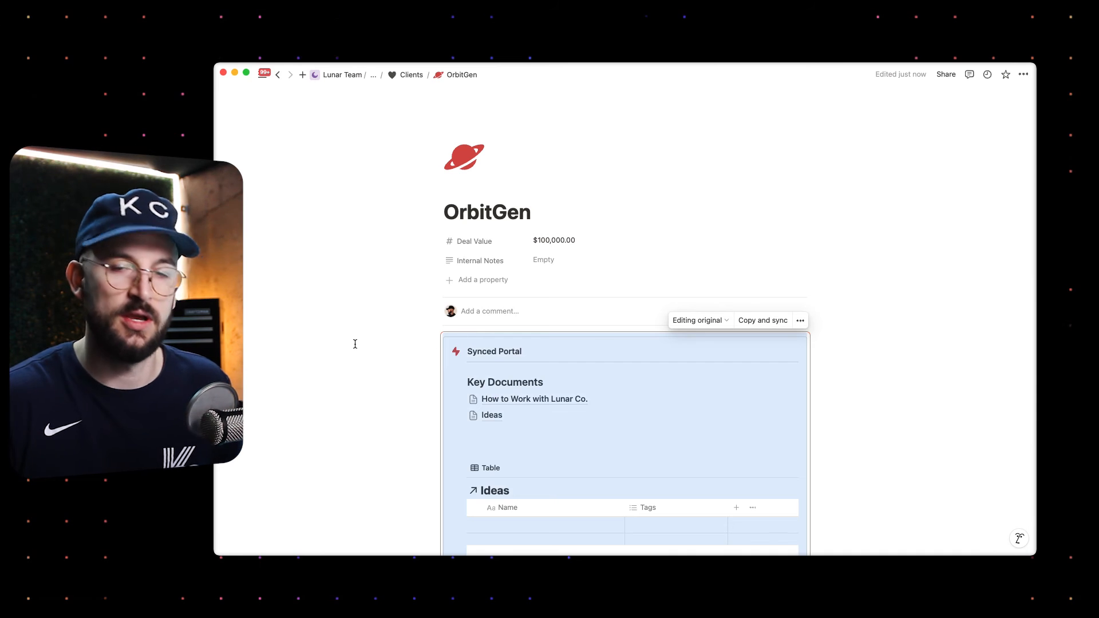
{"action": "left_click", "coordinate": [523, 214]}
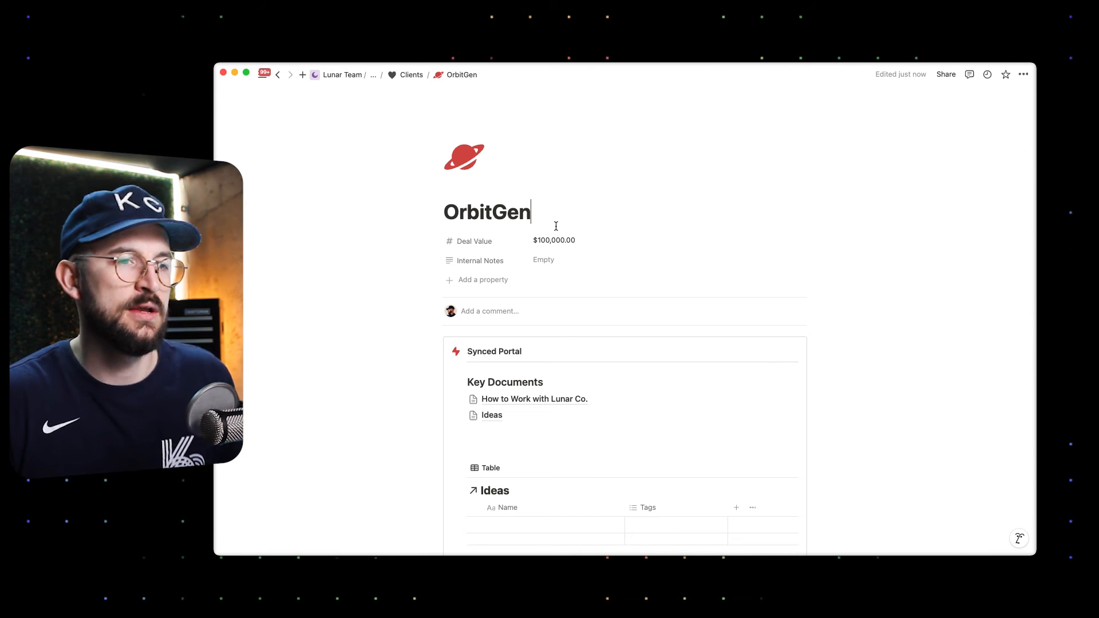
{"action": "scroll", "coordinate": [517, 336], "scroll_direction": "down", "scroll_amount": 1}
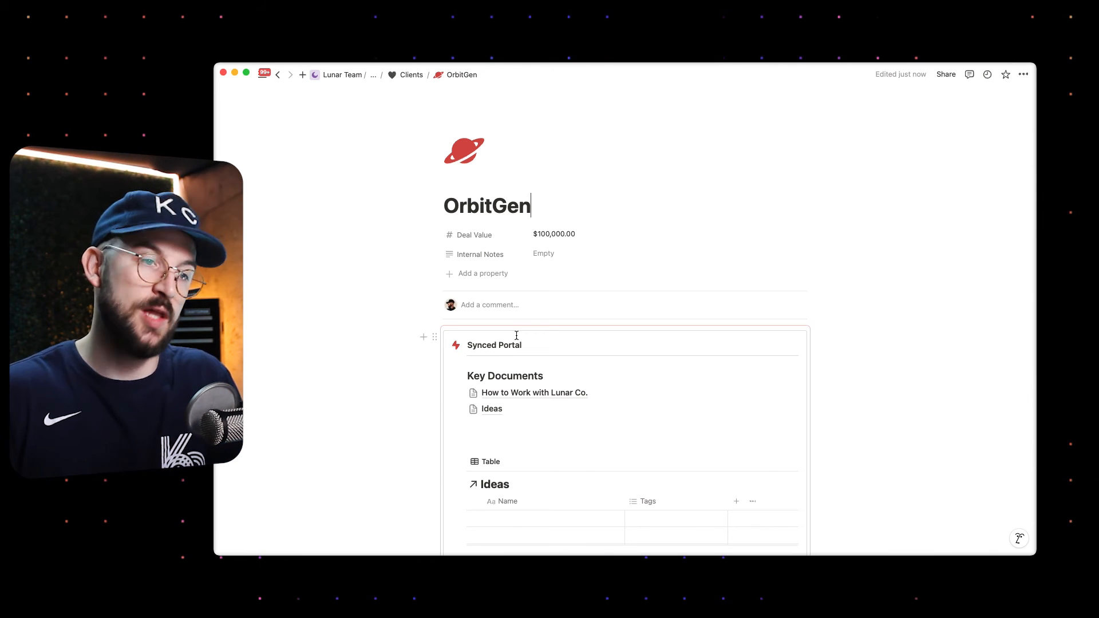
{"action": "left_click", "coordinate": [529, 343]}
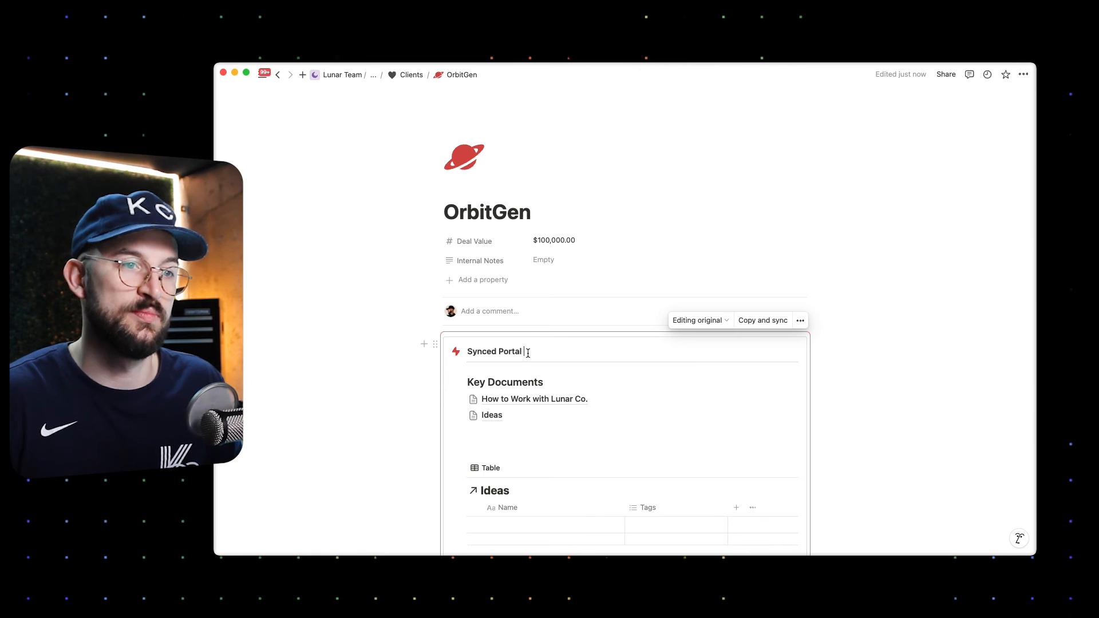
Open OrbitGen's Client Portal subpage and rename it "OrbitGen Portal".
{"action": "scroll", "coordinate": [536, 368], "scroll_direction": "down", "scroll_amount": 3}
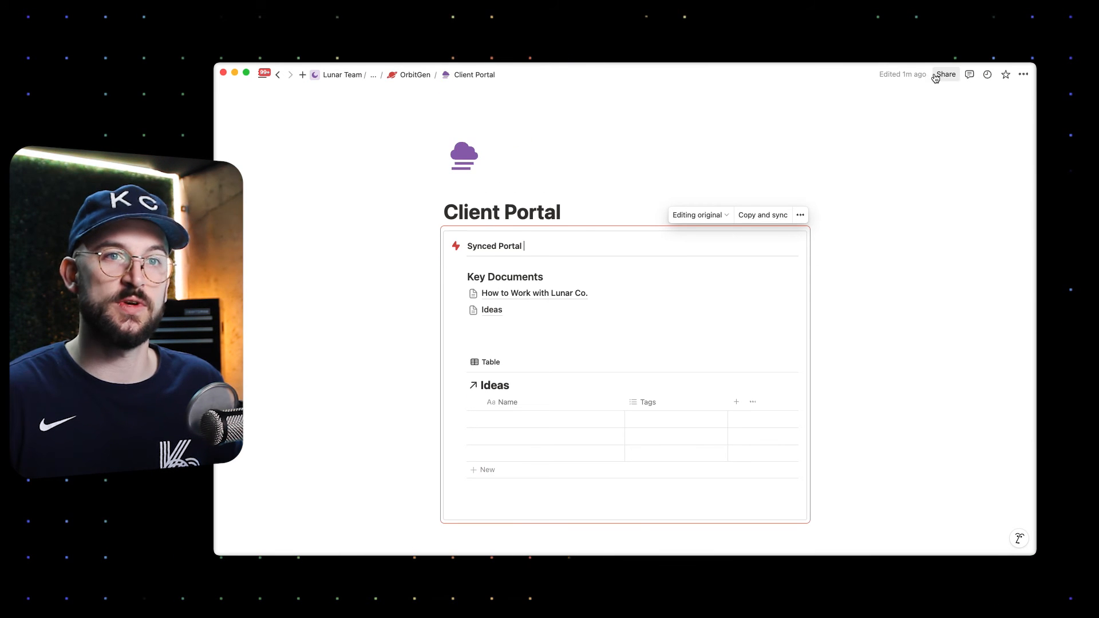
{"action": "left_click_drag", "start_coordinate": [451, 212], "coordinate": [602, 211]}
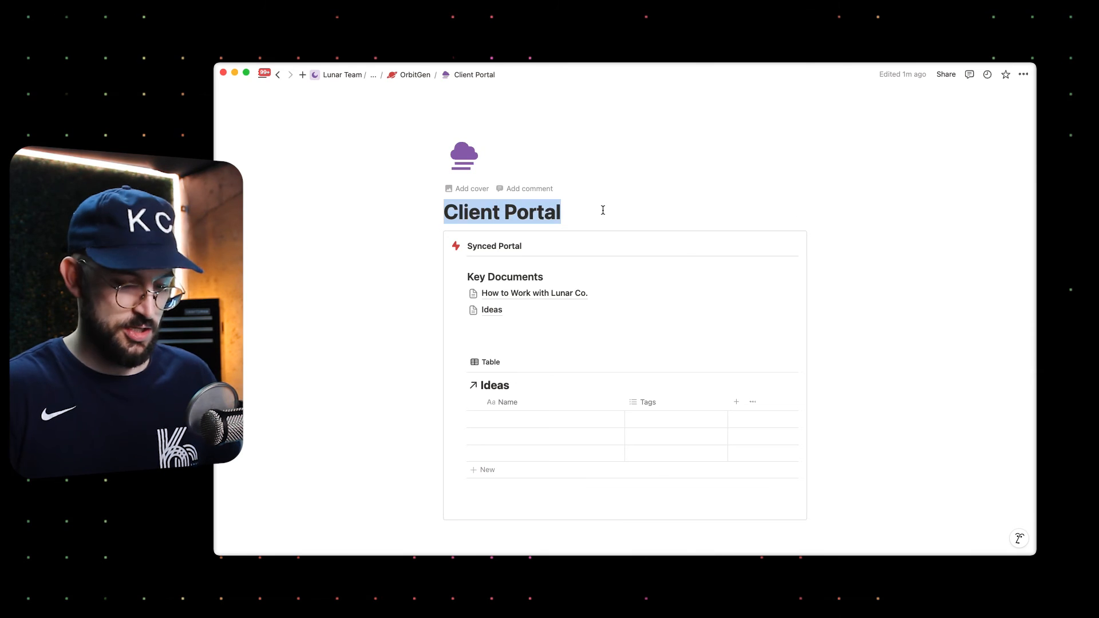
{"action": "type", "text": "ORb"}
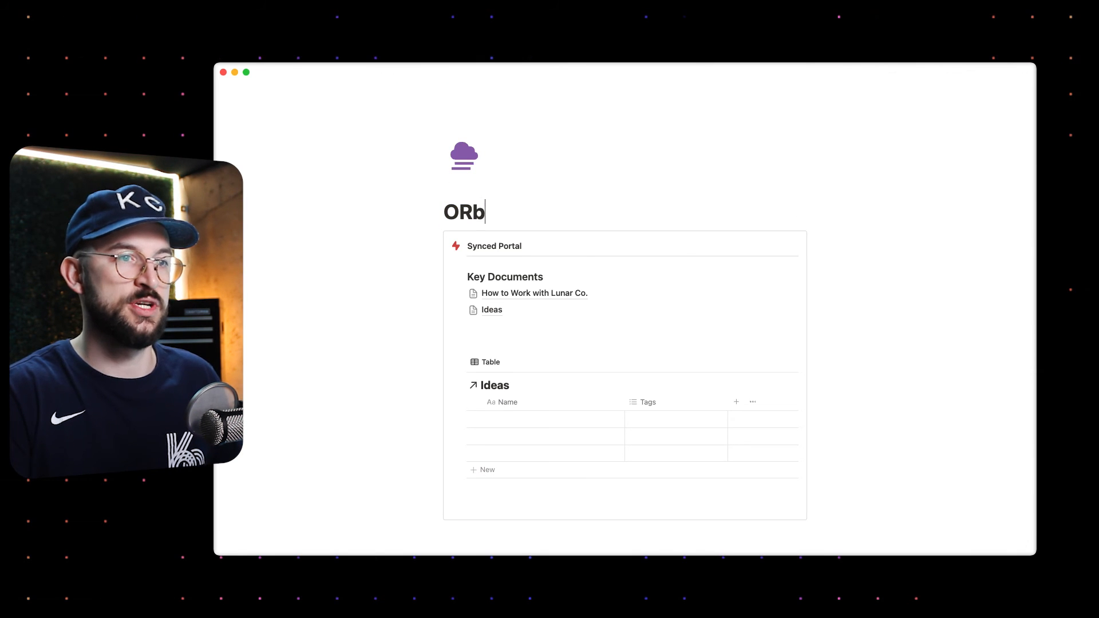
{"action": "type", "text": "iitGen Portal"}
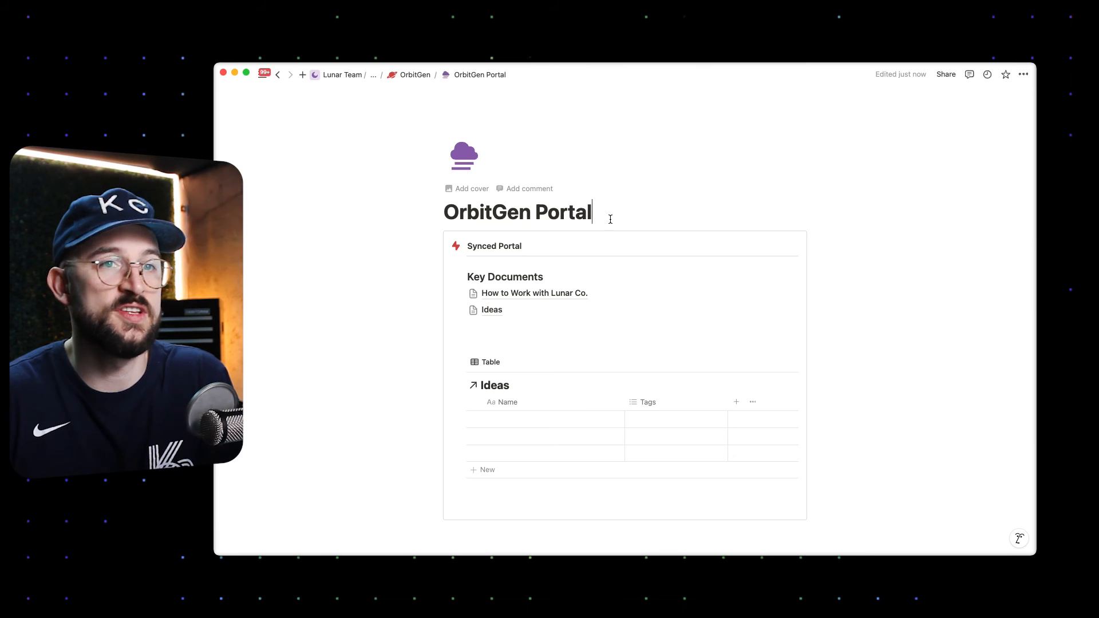
Check the sharing options of the OrbitGen Portal page and close them without inviting anyone.
{"action": "left_click", "coordinate": [947, 75]}
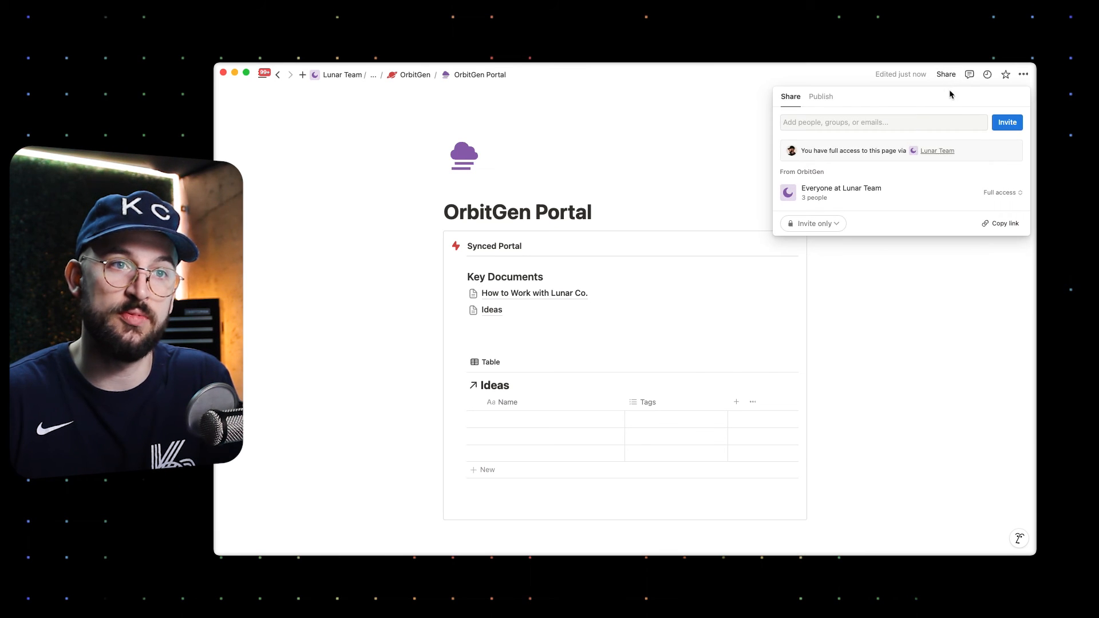
{"action": "left_click", "coordinate": [596, 191]}
{"action": "left_click", "coordinate": [680, 249]}
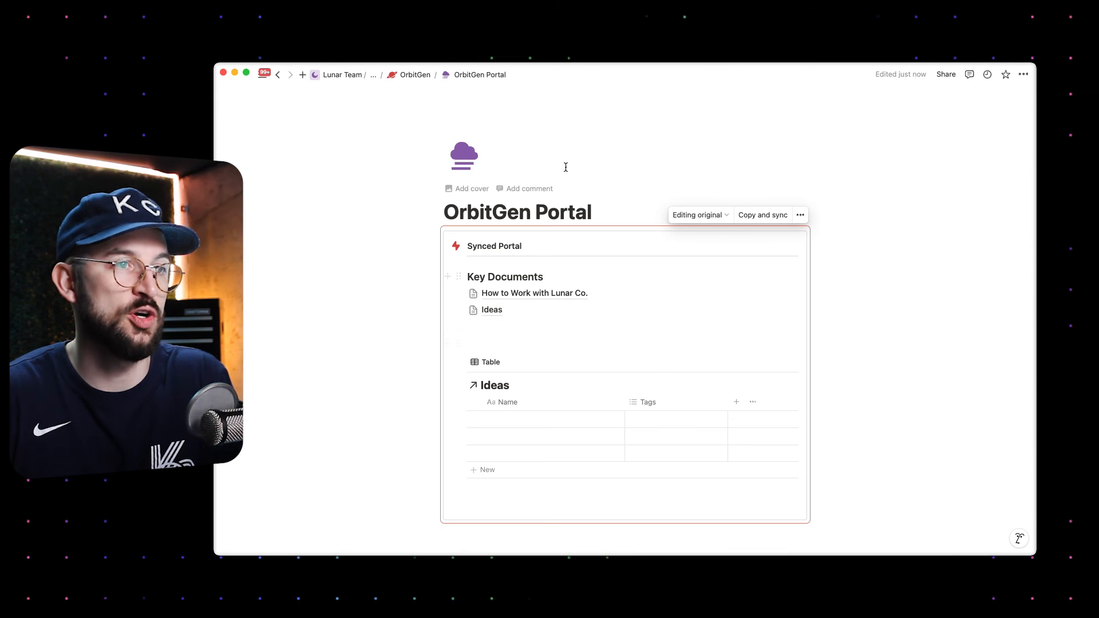
Go back to the OrbitGen page and review the Synced Portal block with its Key Documents and Ideas table.
{"action": "left_click", "coordinate": [410, 75]}
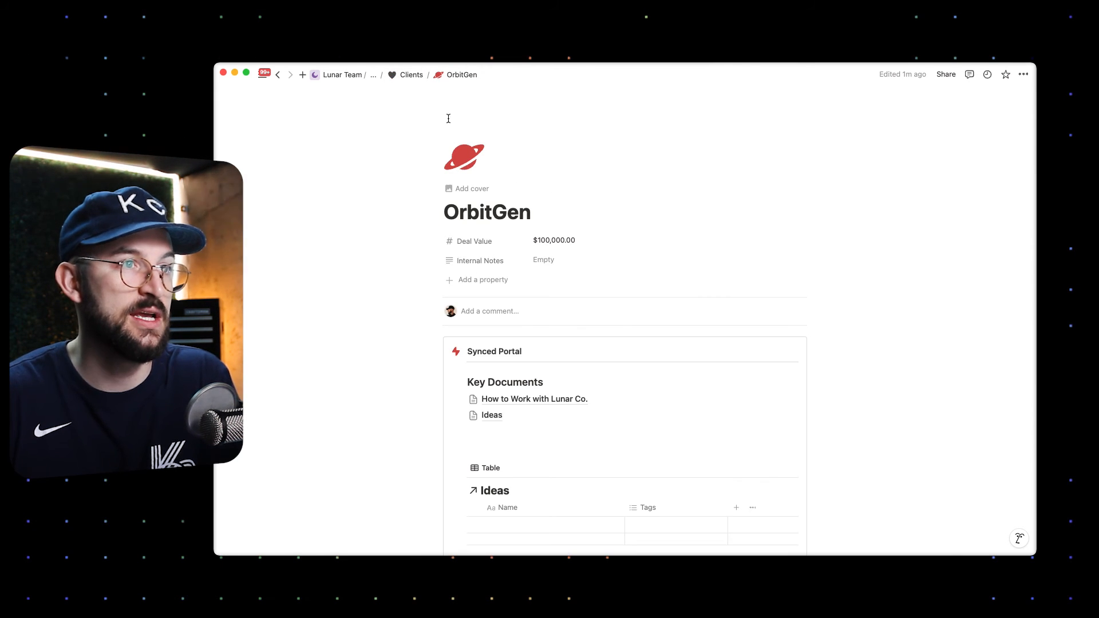
{"action": "scroll", "coordinate": [513, 228], "scroll_direction": "down", "scroll_amount": 3}
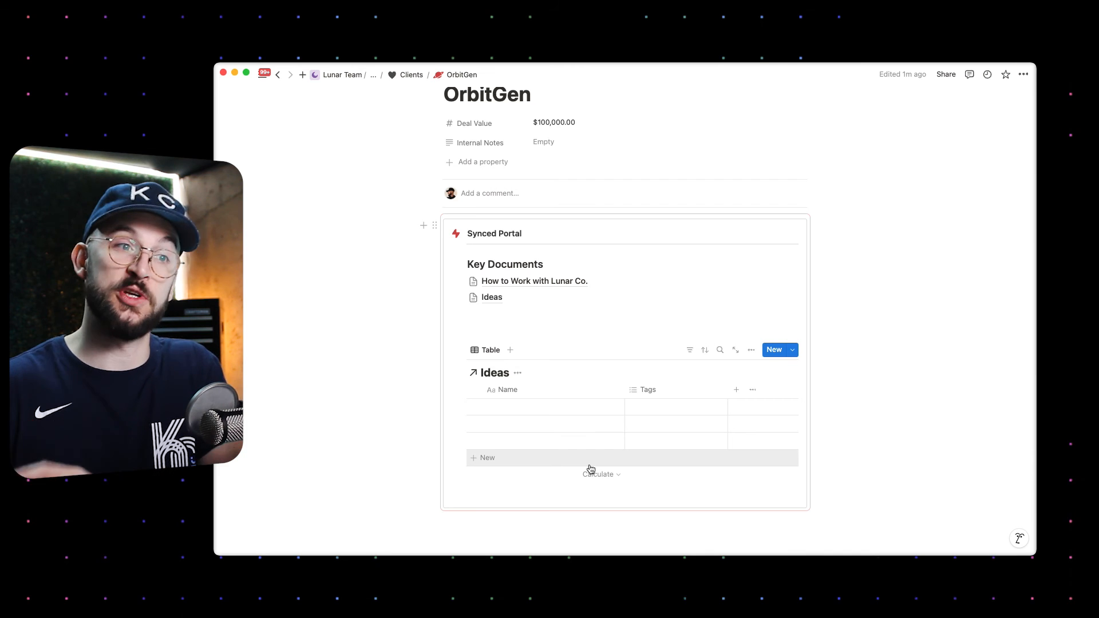
{"action": "left_click", "coordinate": [543, 262]}
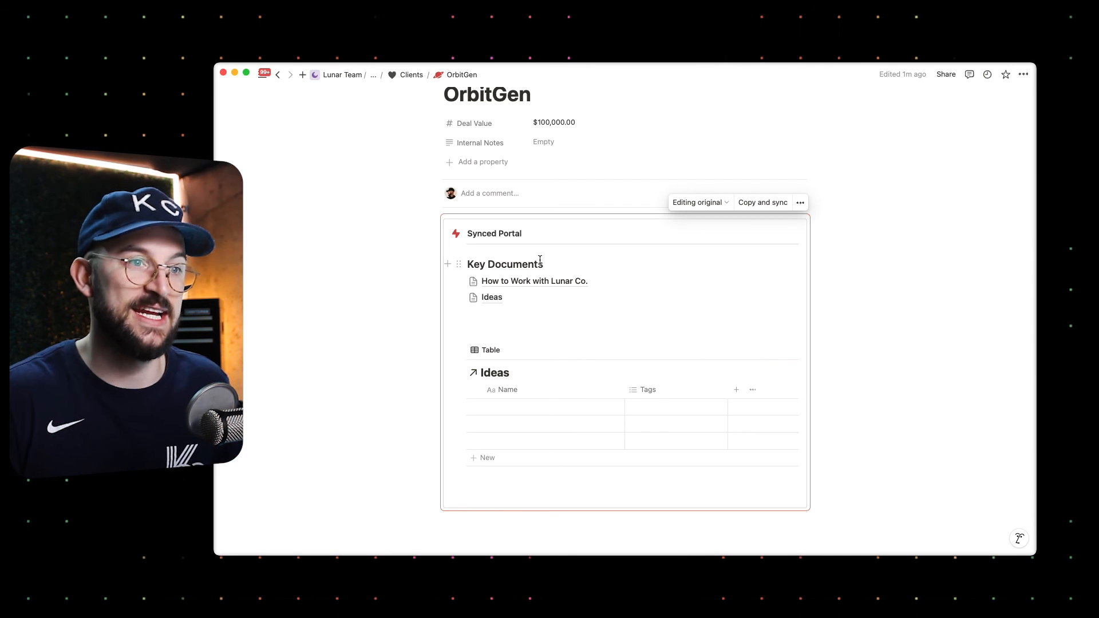
{"action": "left_click_drag", "start_coordinate": [483, 265], "coordinate": [518, 264]}
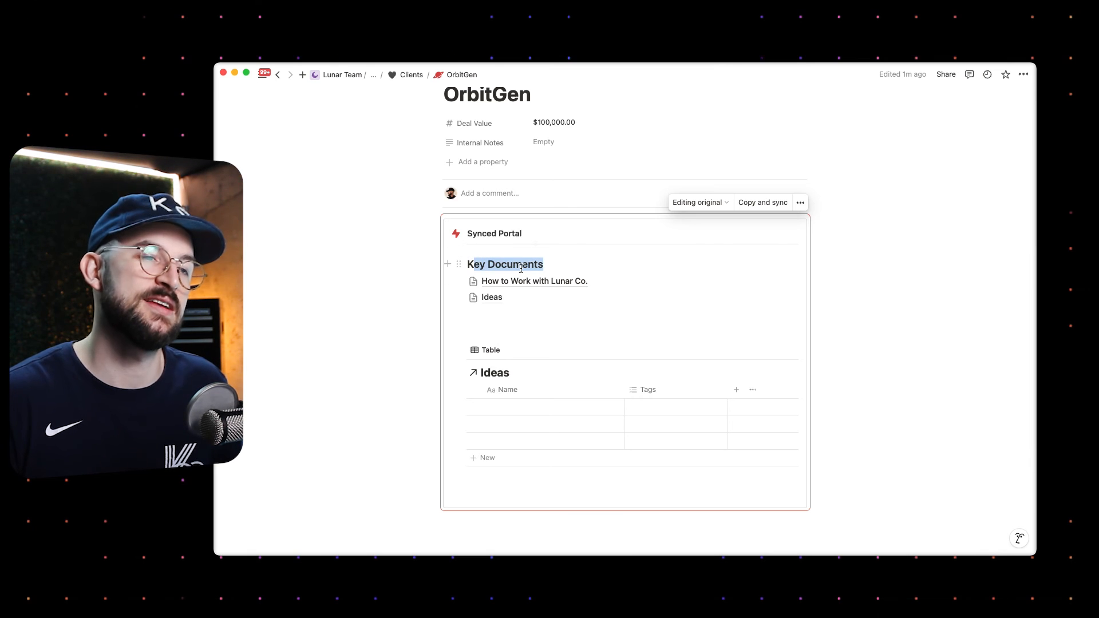
{"action": "left_click", "coordinate": [517, 263]}
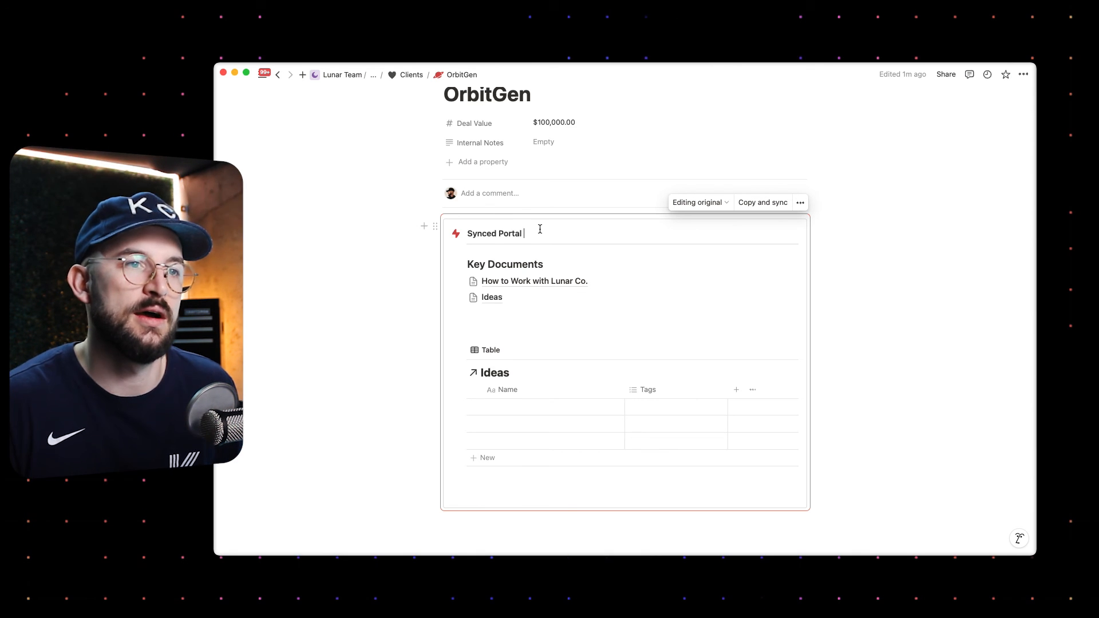
{"action": "scroll", "coordinate": [536, 229], "scroll_direction": "up", "scroll_amount": 1}
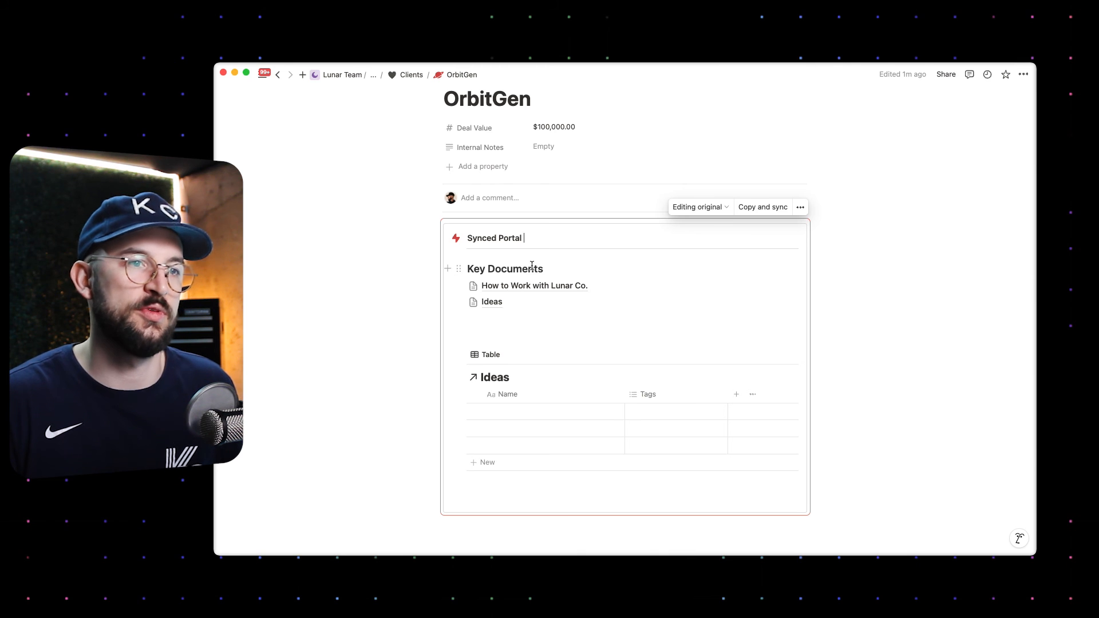
Open OrbitGen in a side preview from the Clients database and set its Internal Notes to "These people were a pain but we got the deal.".
{"action": "left_click", "coordinate": [407, 76]}
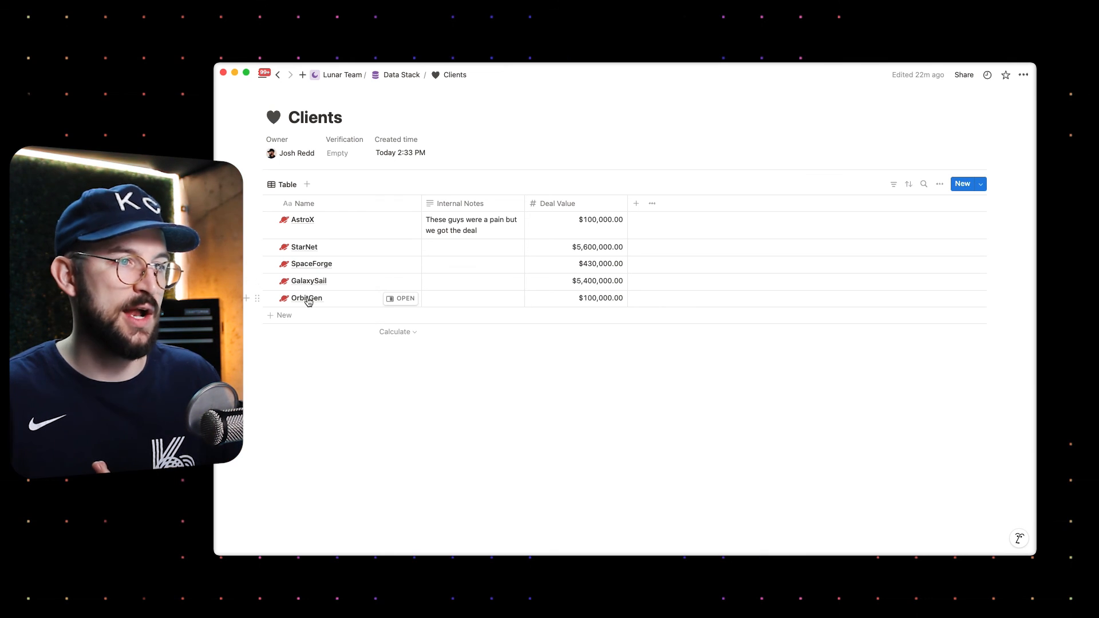
{"action": "left_click", "coordinate": [395, 298]}
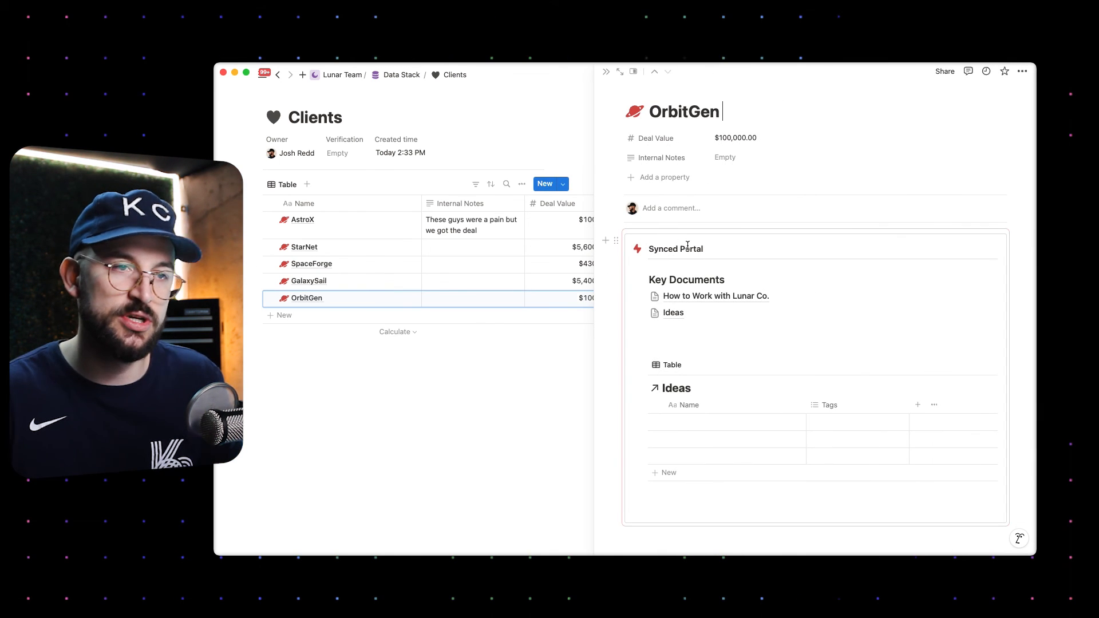
{"action": "left_click", "coordinate": [710, 241]}
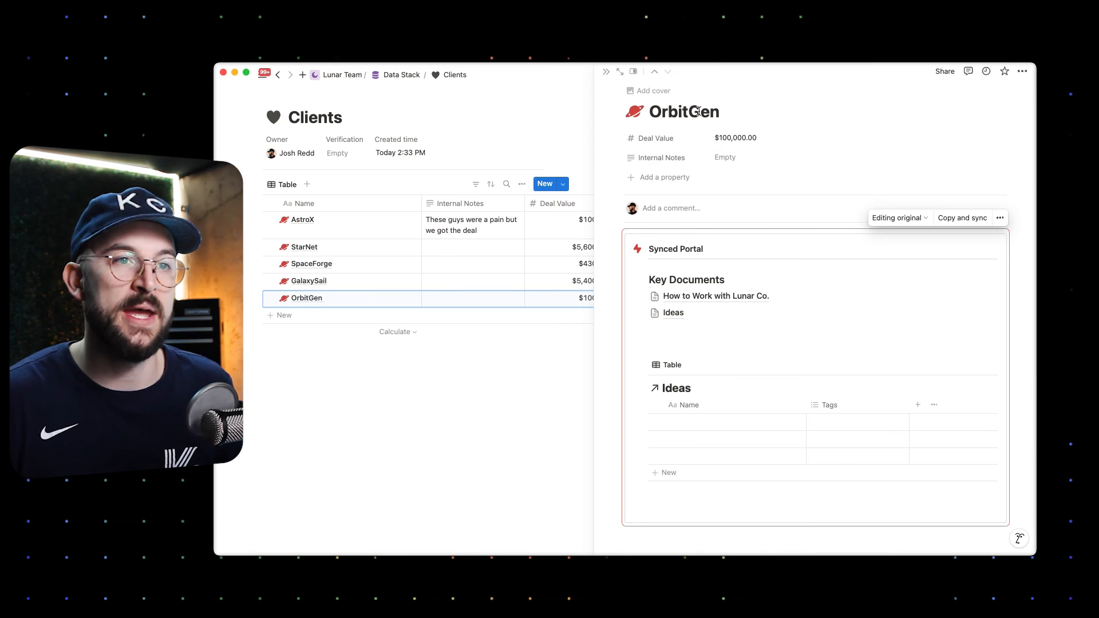
{"action": "scroll", "coordinate": [729, 260], "scroll_direction": "down", "scroll_amount": 2}
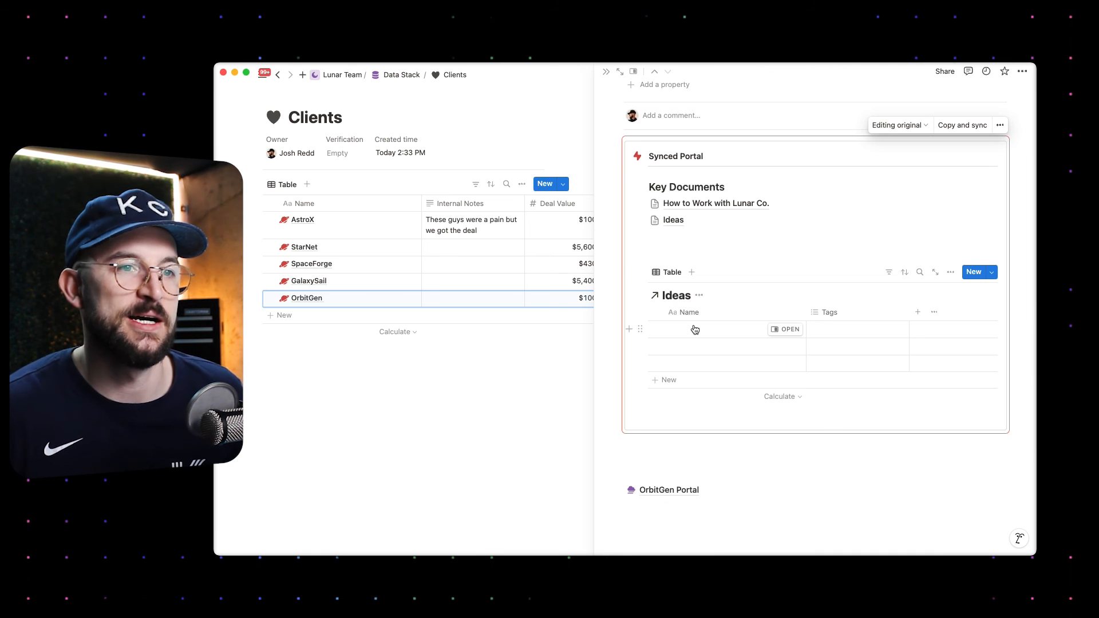
{"action": "left_click", "coordinate": [695, 237]}
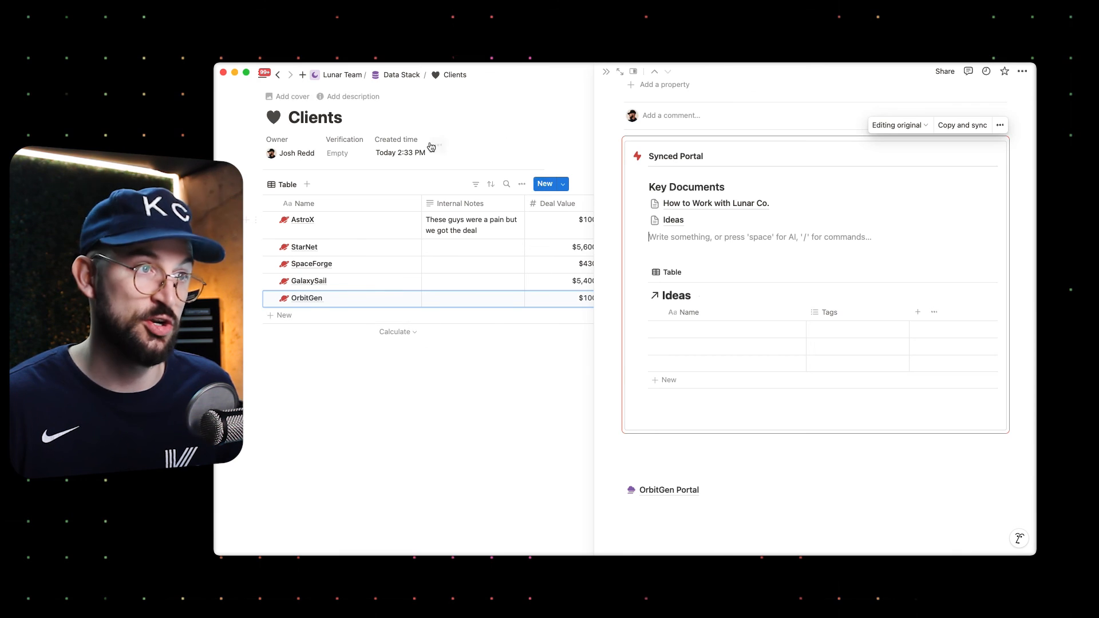
{"action": "scroll", "coordinate": [761, 356], "scroll_direction": "up", "scroll_amount": 3}
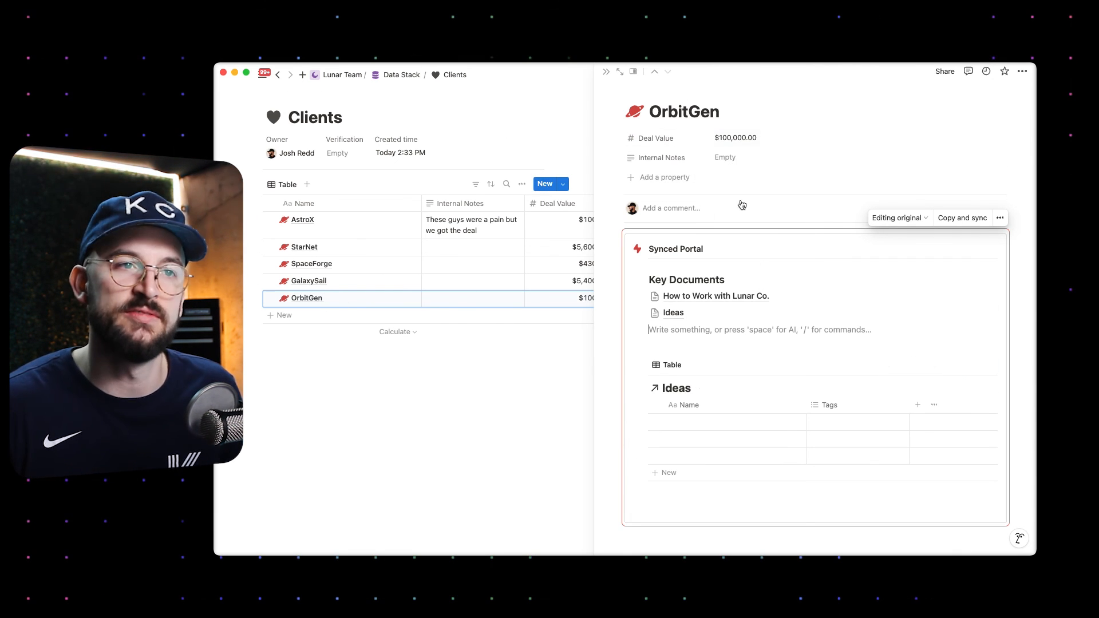
{"action": "left_click", "coordinate": [749, 161]}
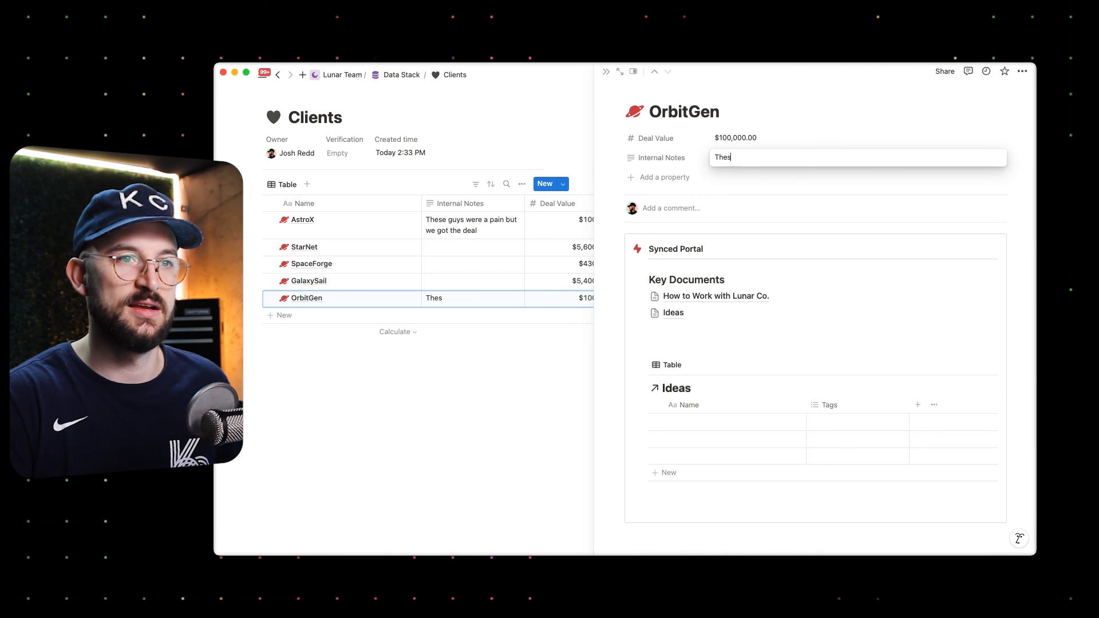
{"action": "type", "text": "These people were a pain but we got the deal."}
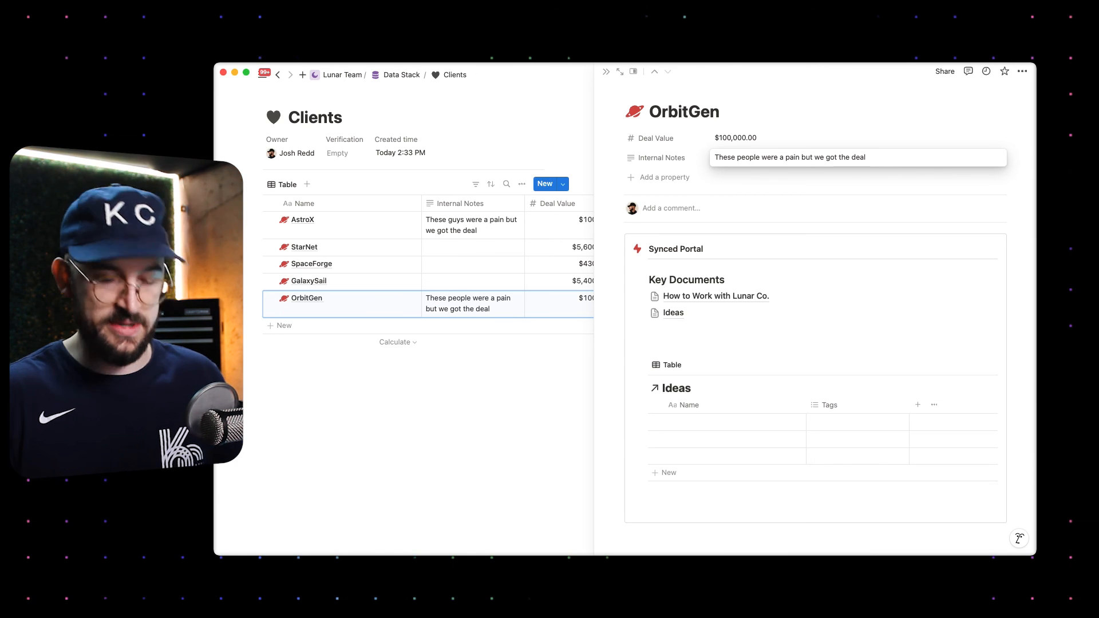
{"action": "left_click", "coordinate": [748, 110]}
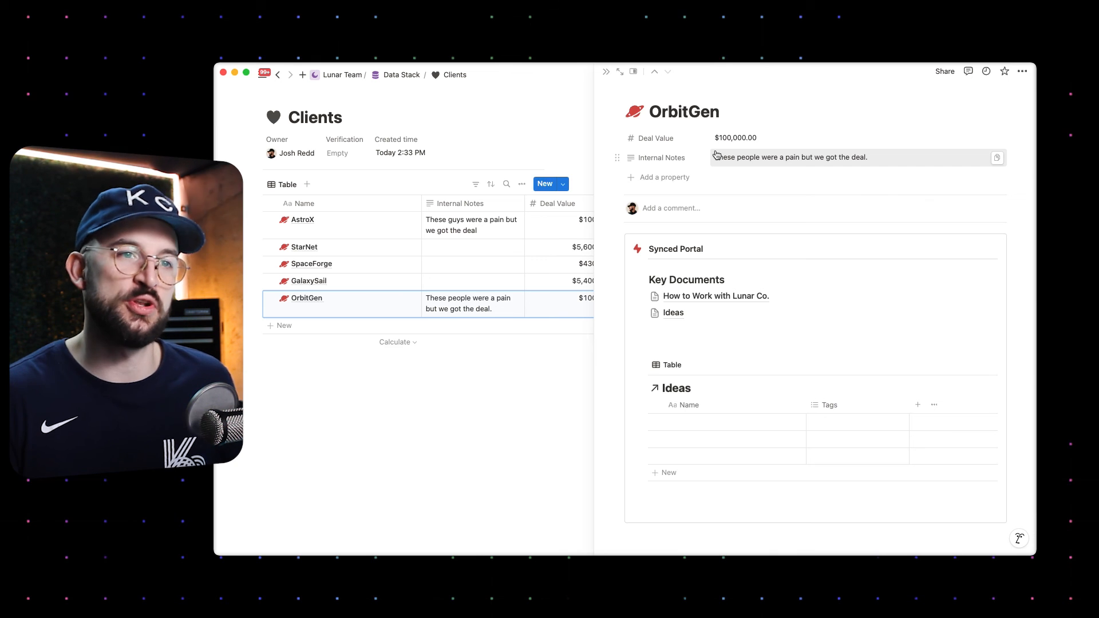
Review the Synced Portal block and OrbitGen Portal link in the side preview, then close it to show the full Clients table.
{"action": "scroll", "coordinate": [730, 266], "scroll_direction": "down", "scroll_amount": 1}
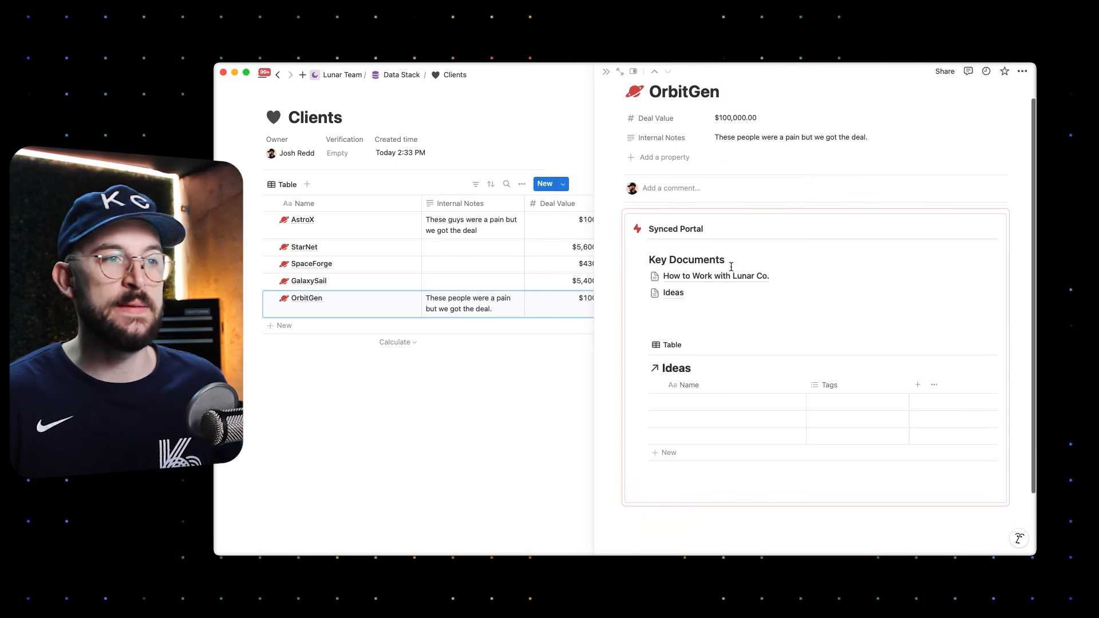
{"action": "scroll", "coordinate": [731, 266], "scroll_direction": "down", "scroll_amount": 3}
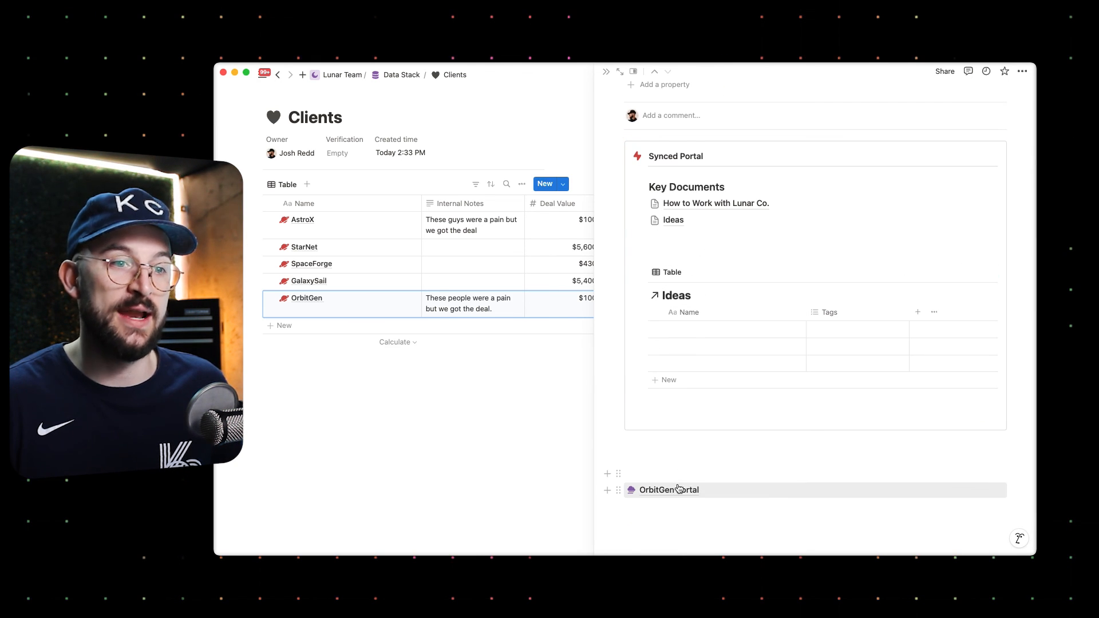
{"action": "mouse_move", "coordinate": [679, 491]}
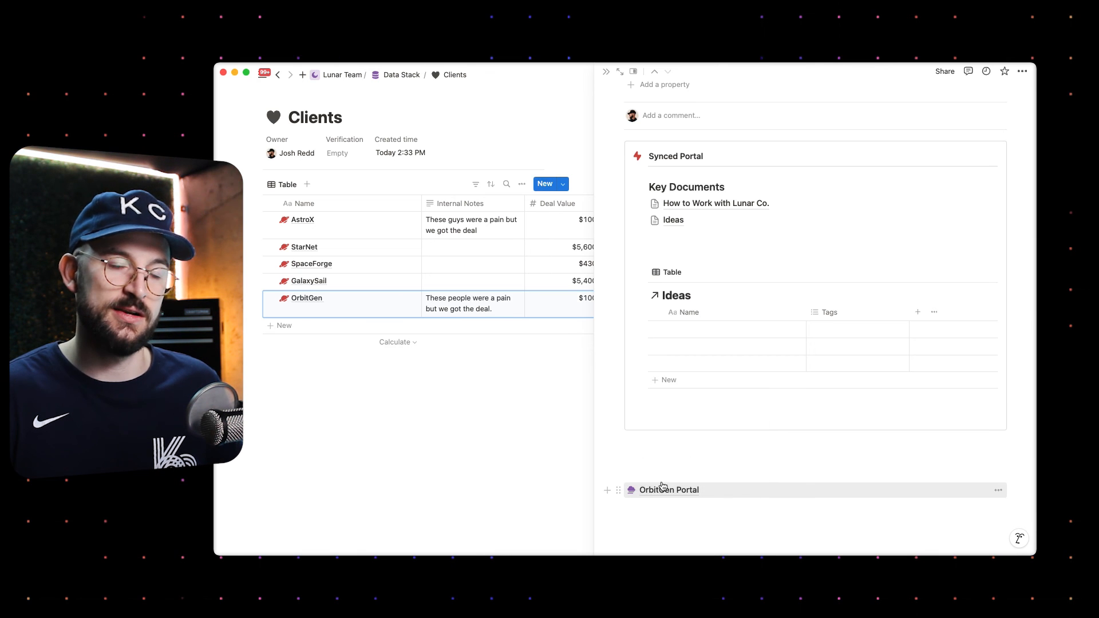
{"action": "scroll", "coordinate": [808, 491], "scroll_direction": "up", "scroll_amount": 3}
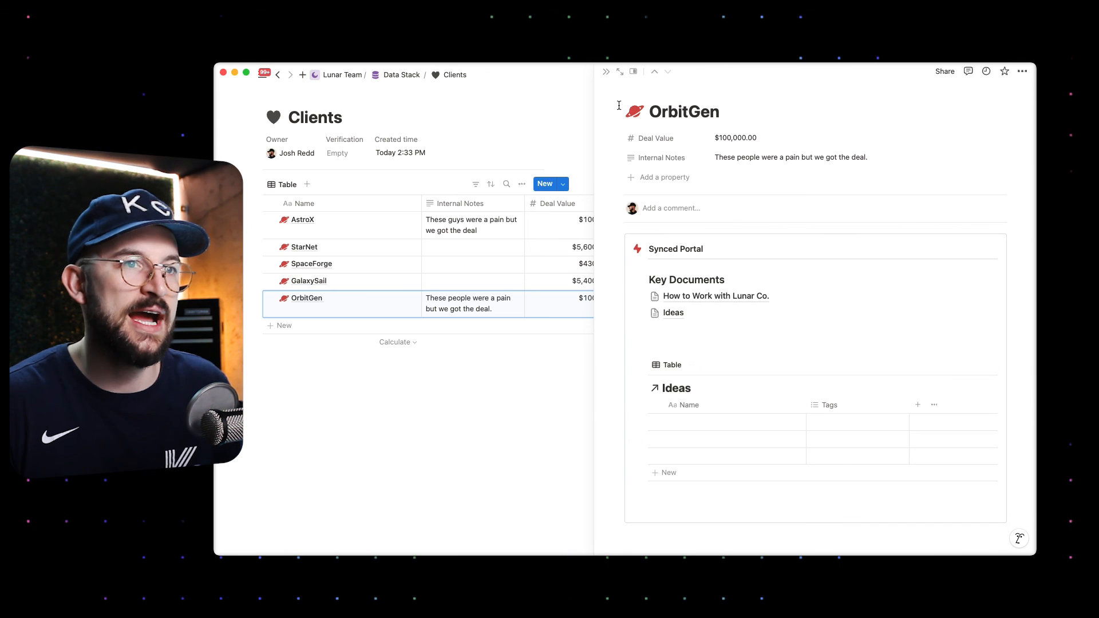
{"action": "left_click", "coordinate": [608, 73]}
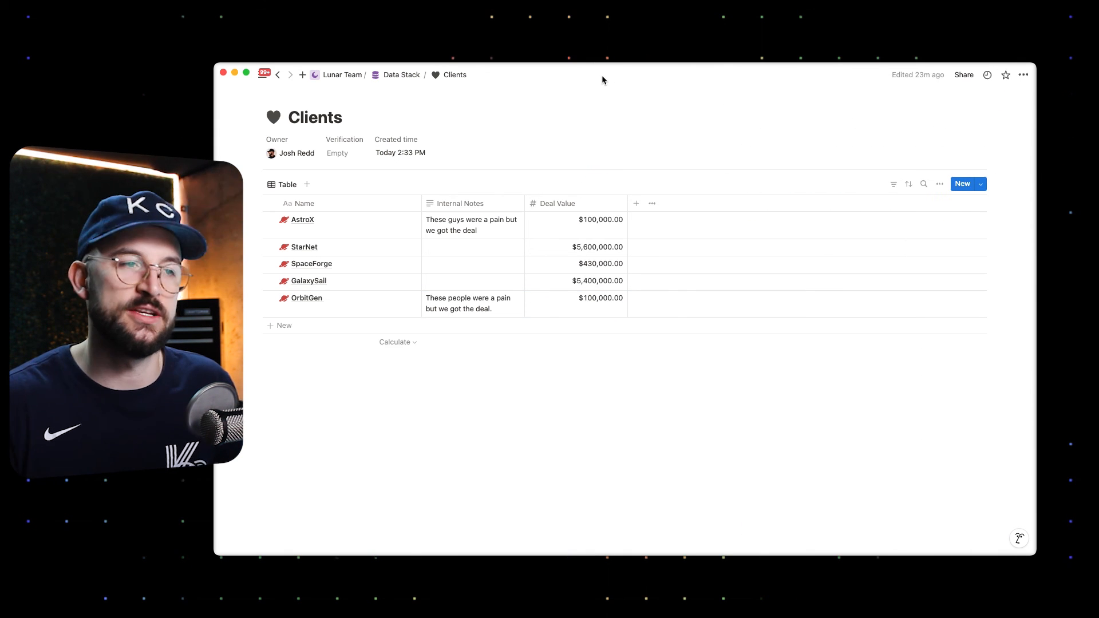